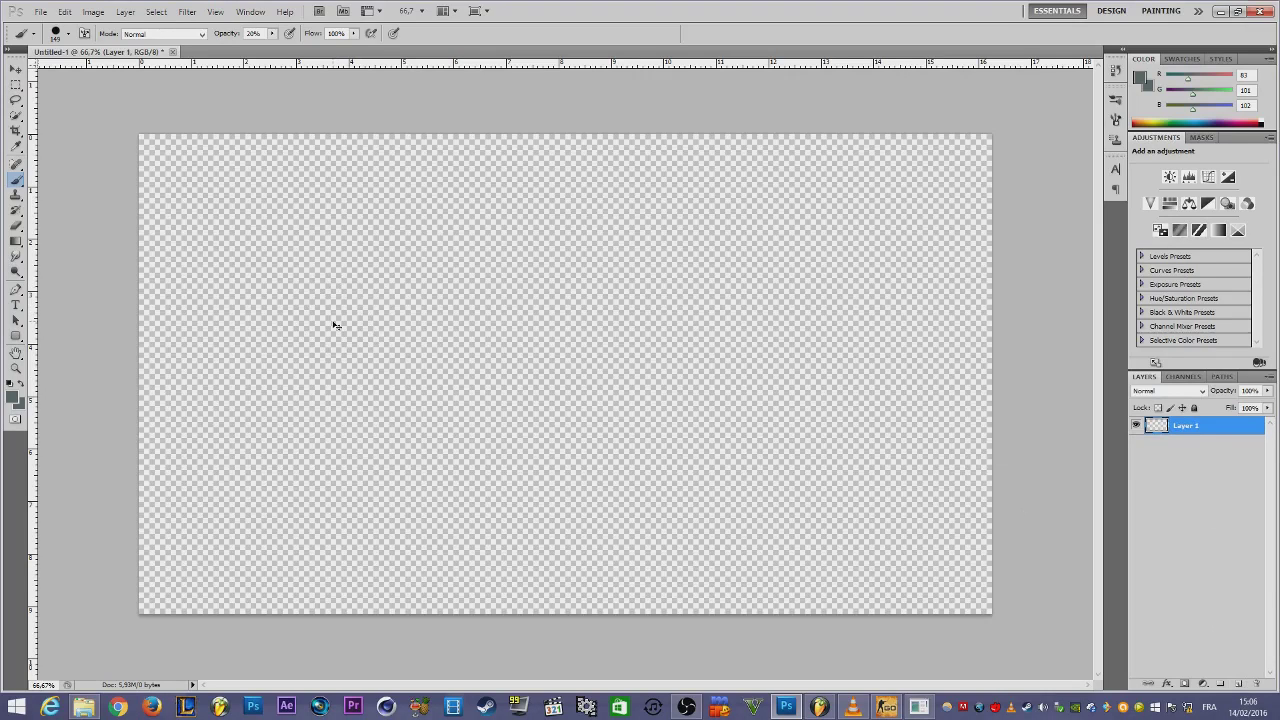
Paste the FL Studio screenshot into the document and delete the Windows taskbar strip along its lower edge
key(ctrl+v)
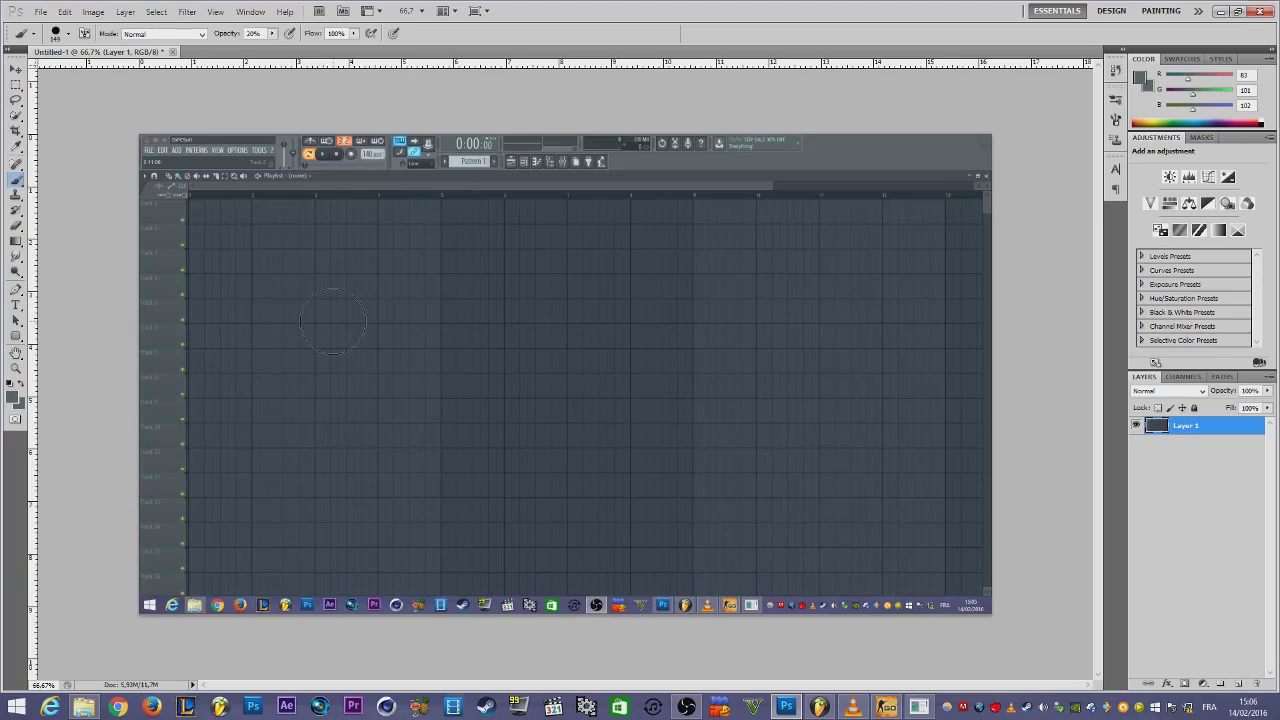
key(m)
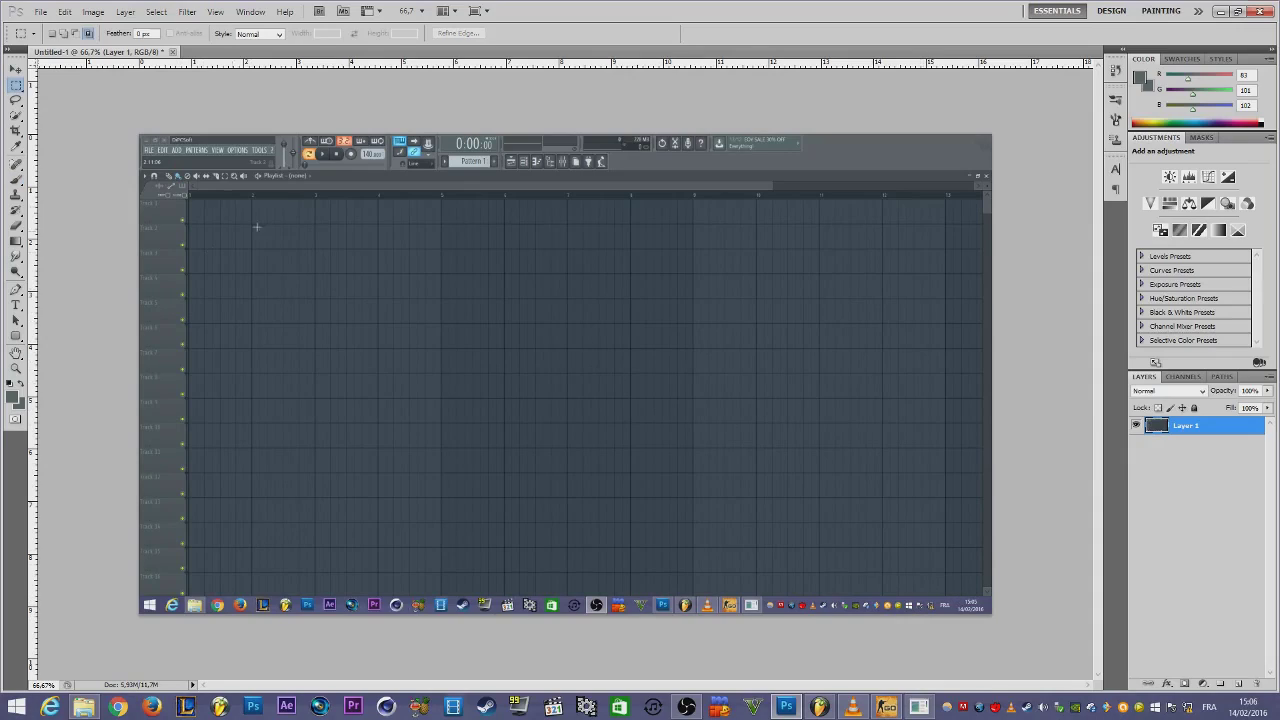
click(17, 89)
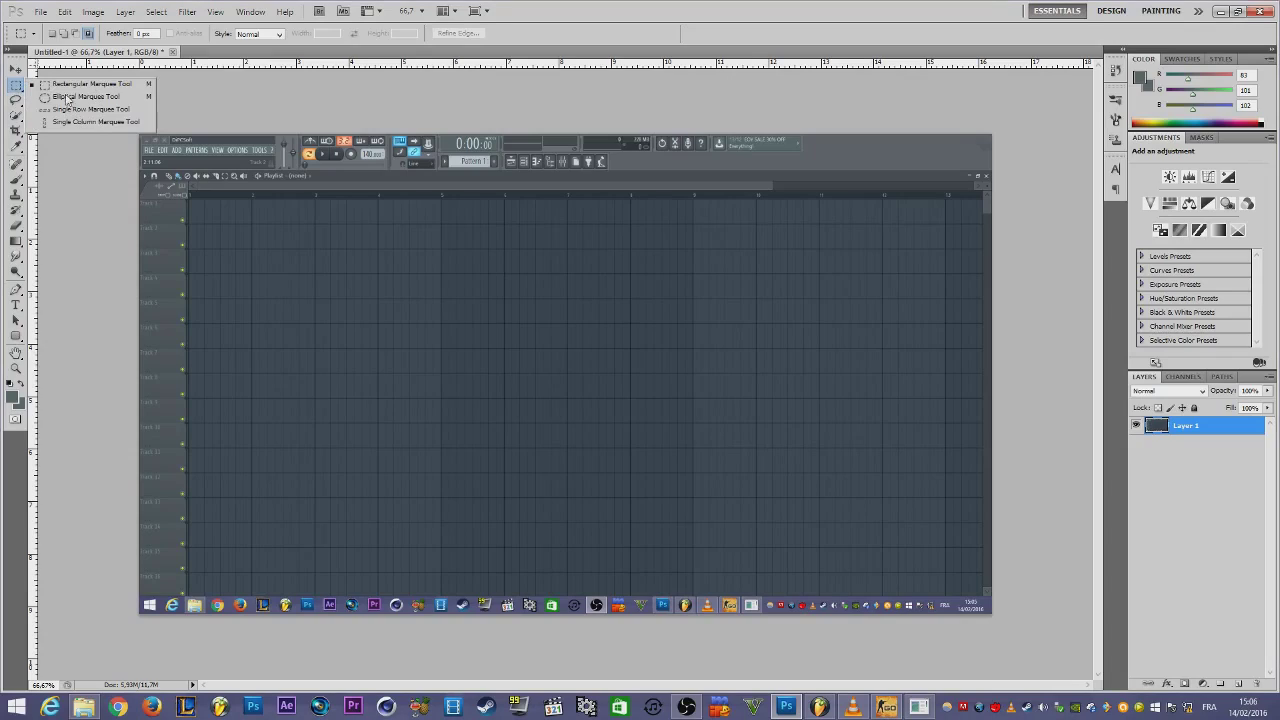
click(66, 85)
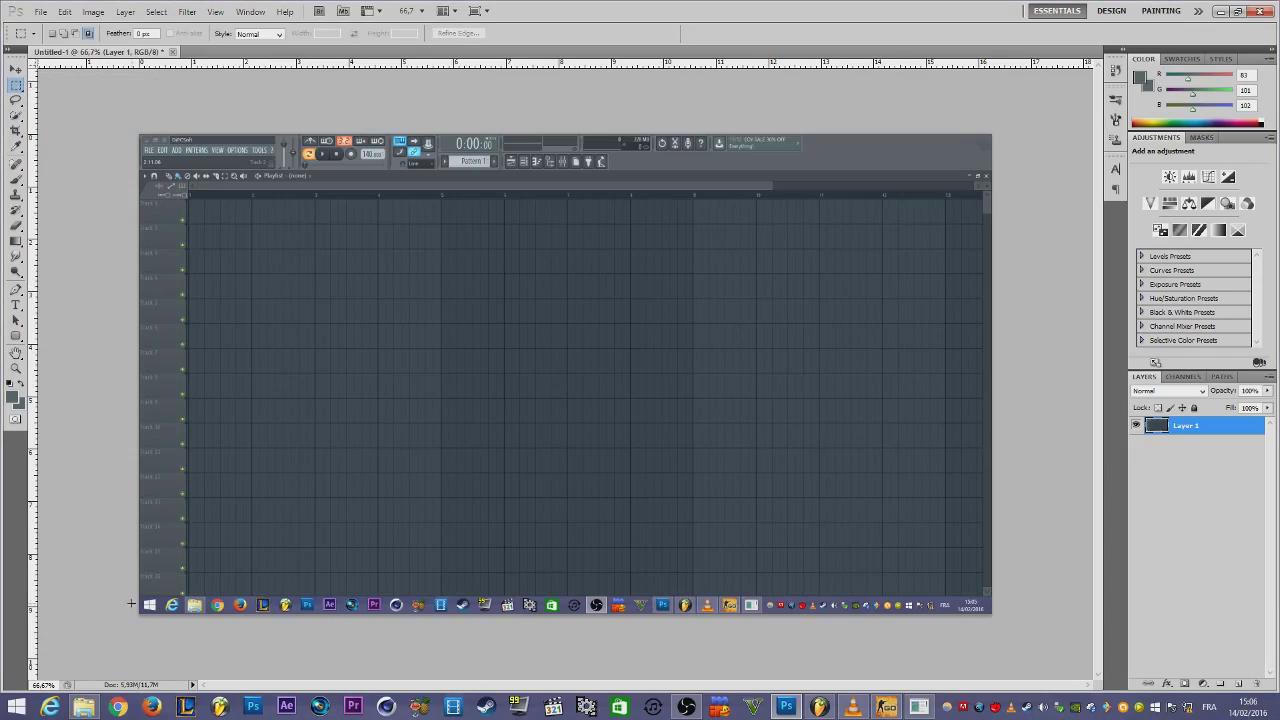
drag(138, 596, 1058, 549)
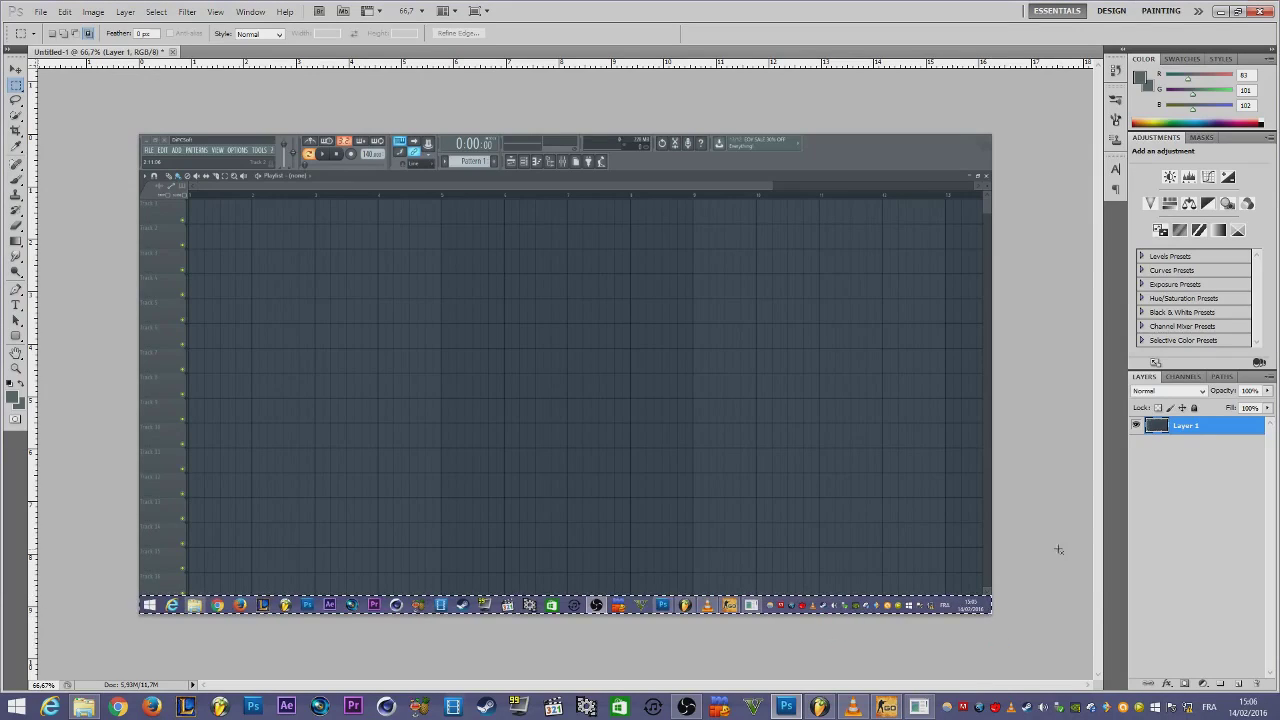
double_click(1187, 427)
key(Delete)
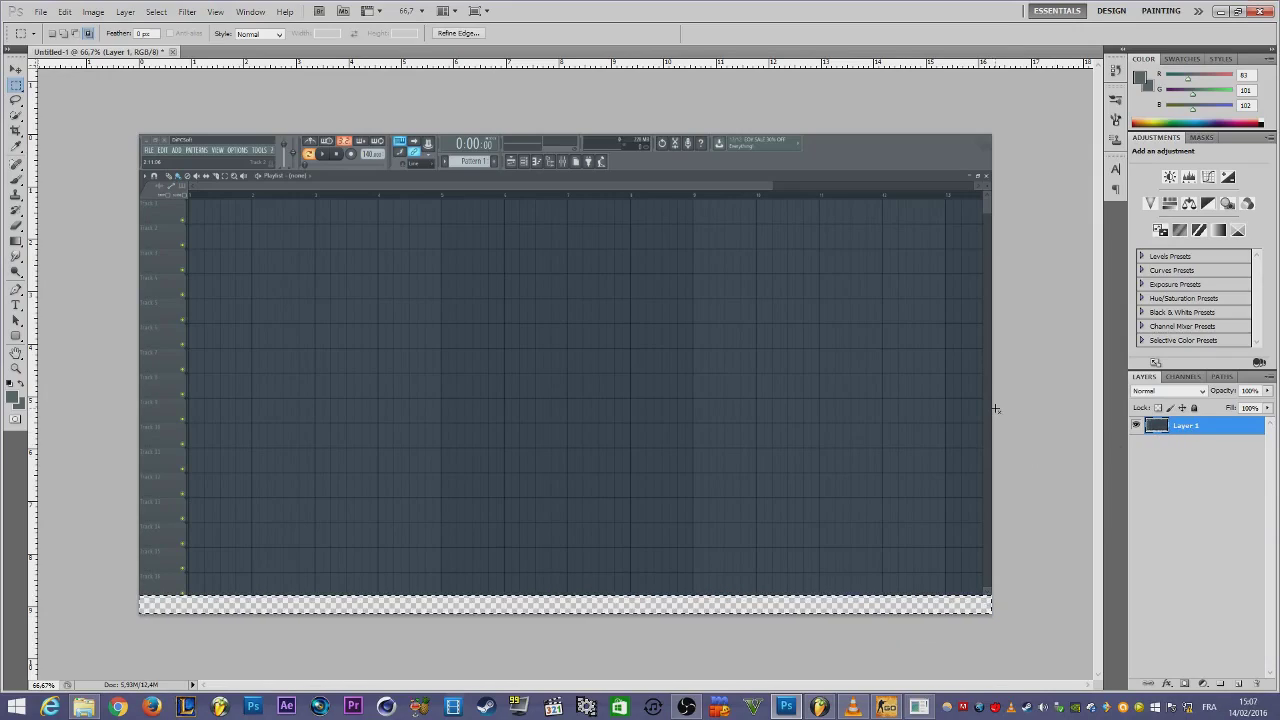
key(ctrl+d)
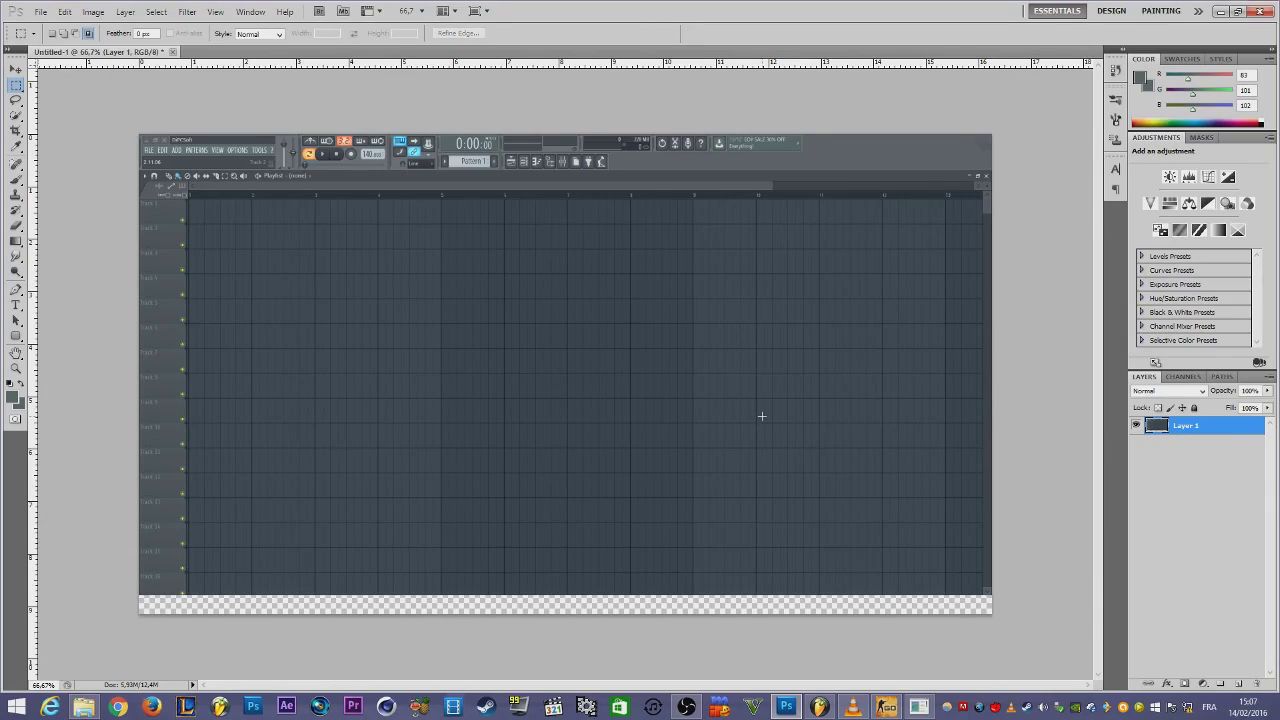
Stretch the screenshot layer downward to 104.17% height so its lower edge covers the empty strip
key(ctrl+t)
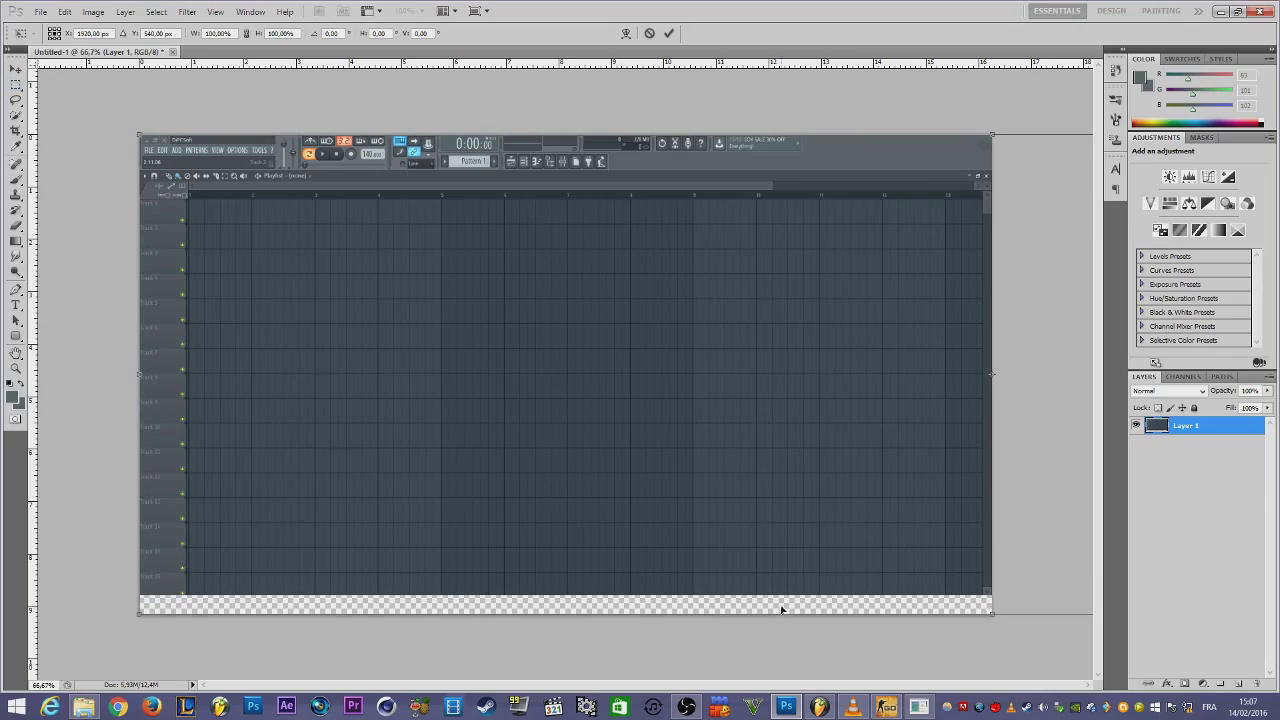
drag(810, 613, 805, 634)
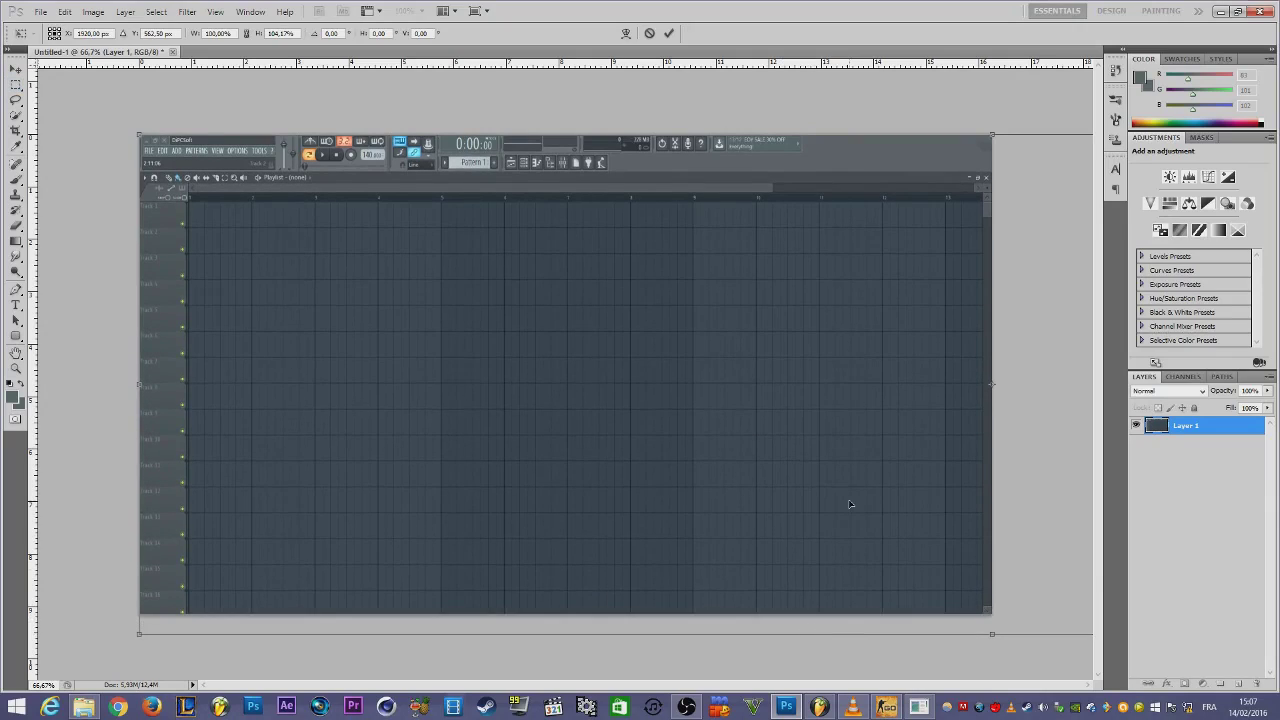
key(Return)
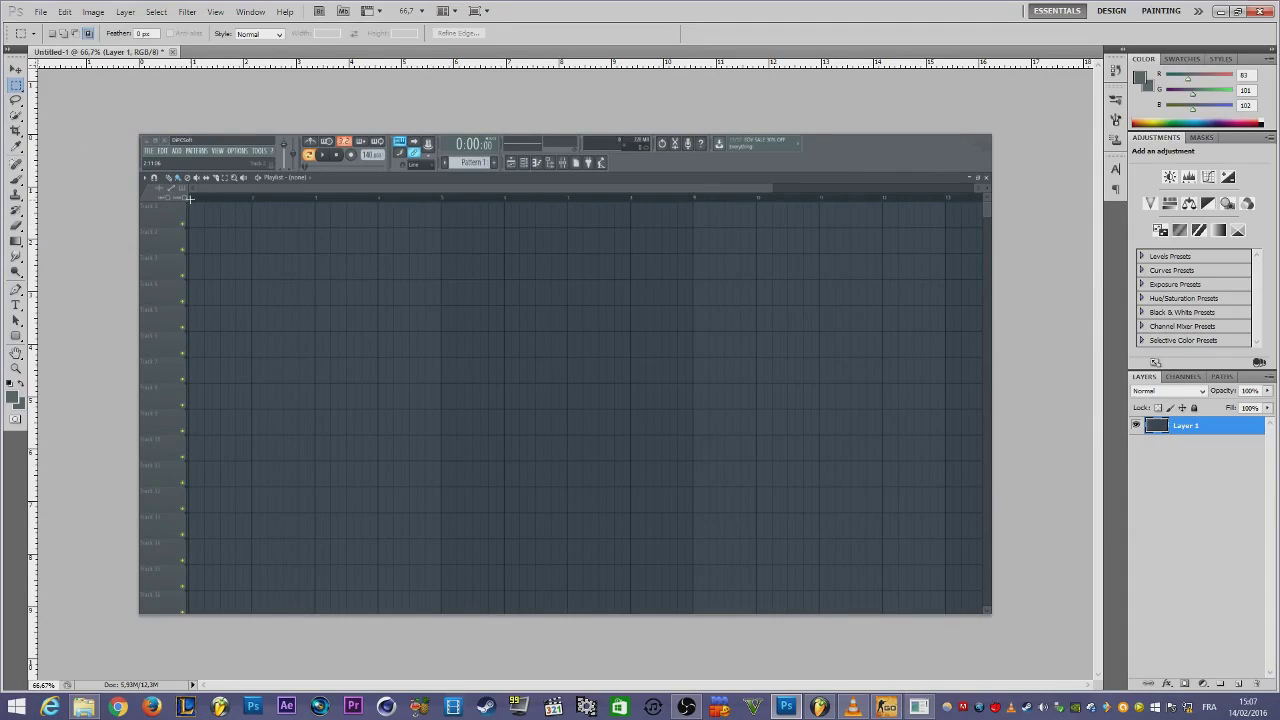
Select the playlist grid area inside the track labels, ruler and scrollbar, and delete it to leave a transparent opening
drag(545, 372, 980, 660)
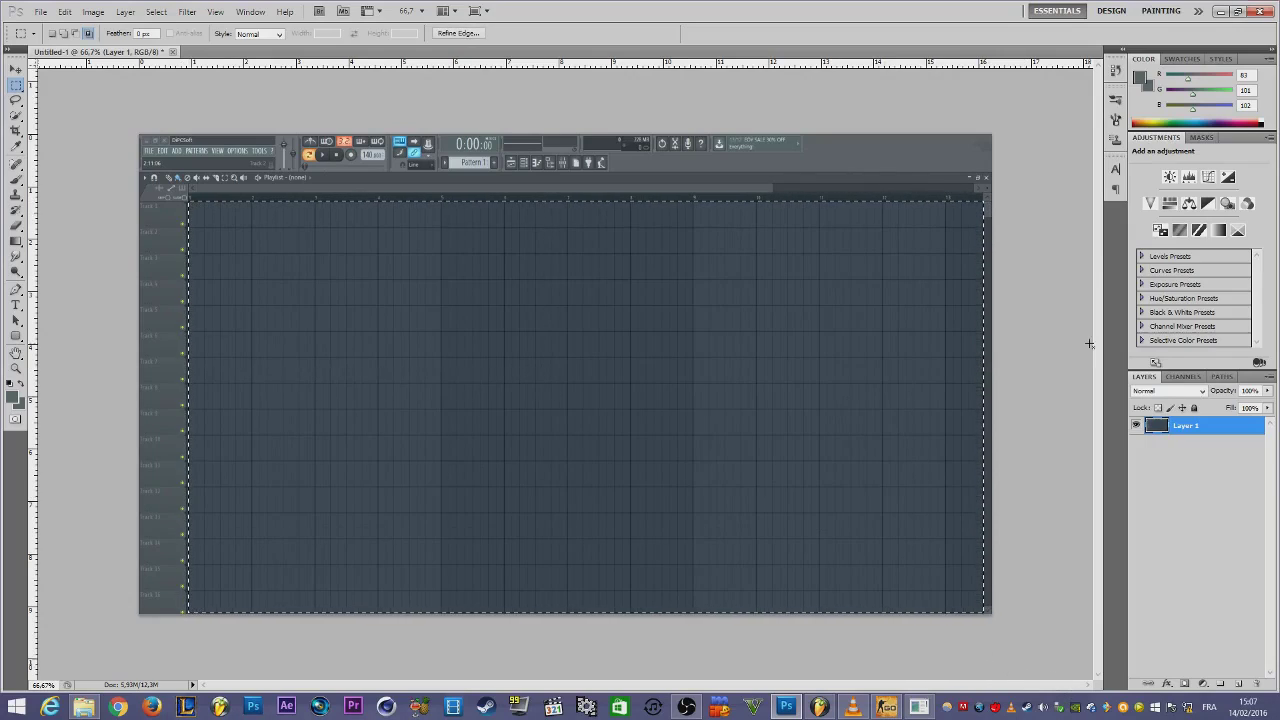
key(Delete)
key(ctrl+d)
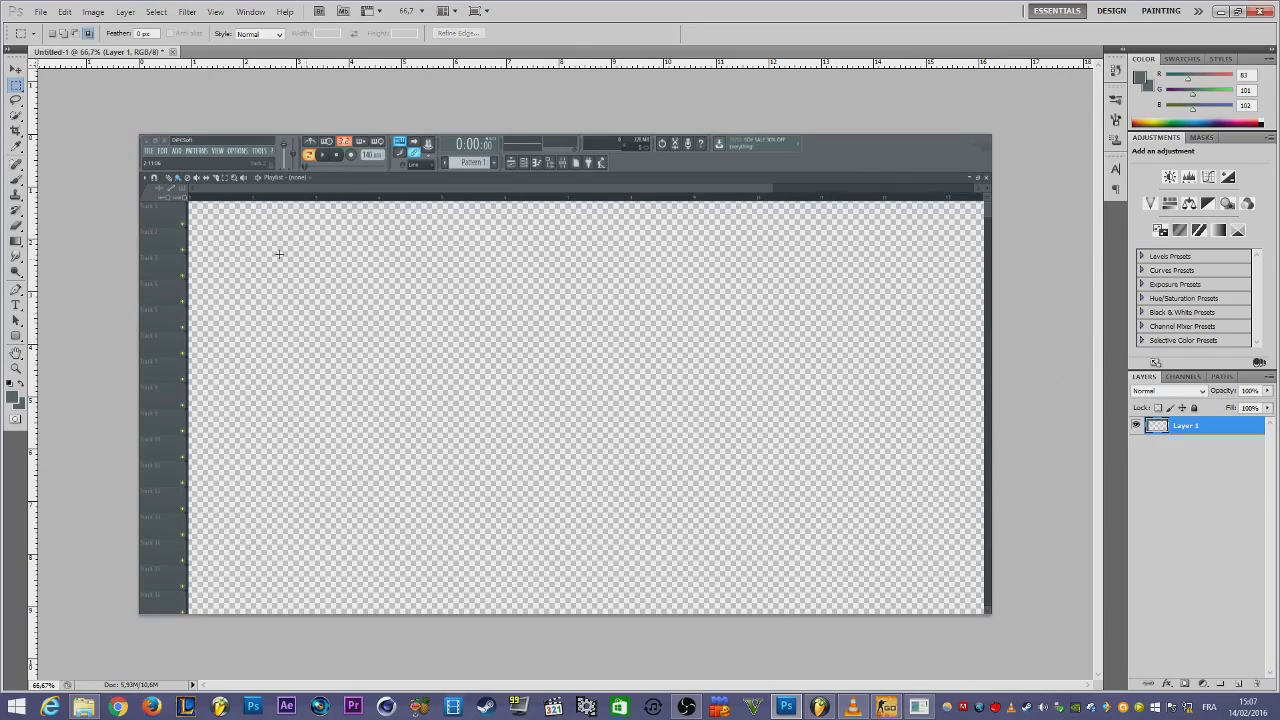
Select the project name in the title field and paint over it with the dark grey #3e464b at 100% brush opacity
key(z)
drag(214, 185, 325, 545)
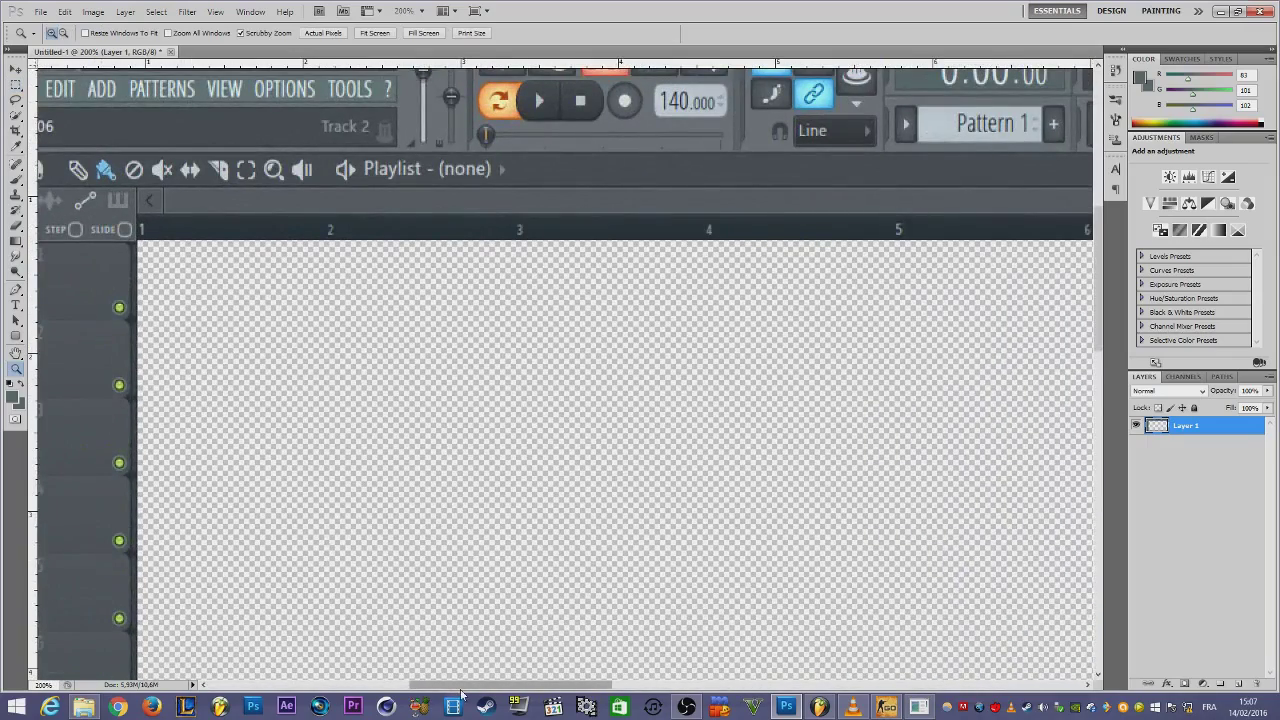
key(Home)
scroll(410, 490, up, 1)
drag(380, 684, 371, 657)
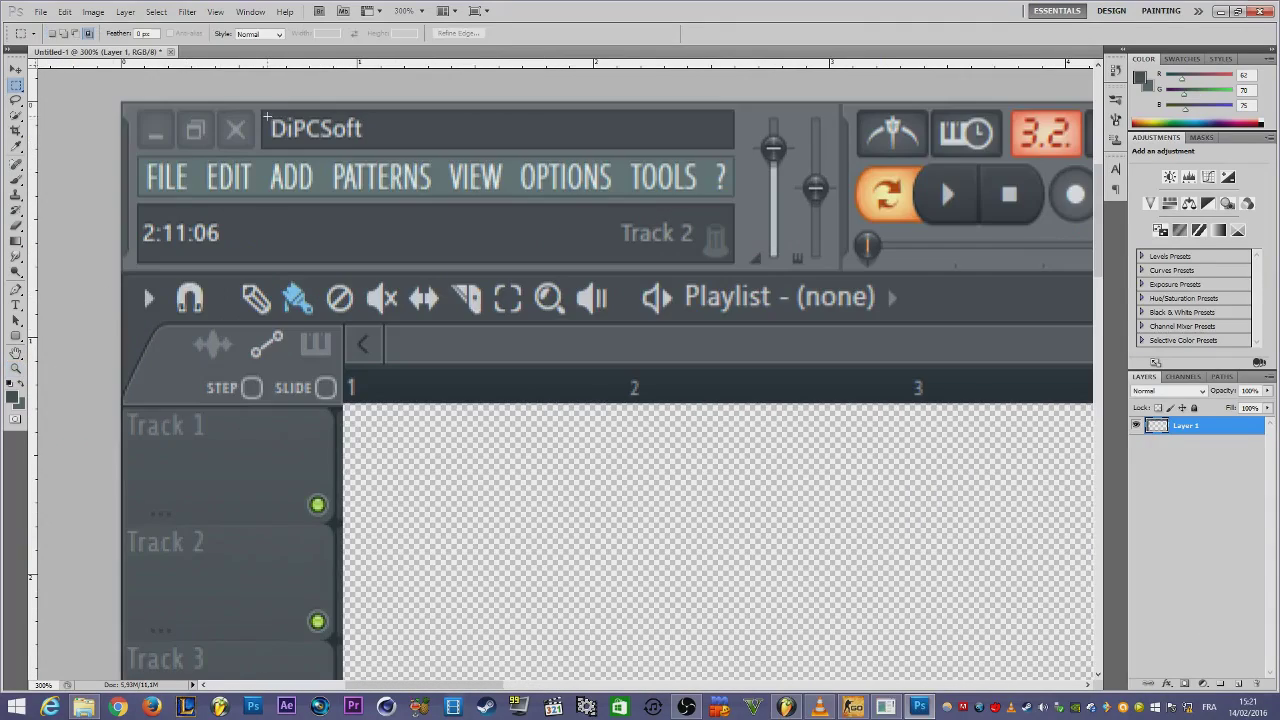
drag(267, 117, 381, 142)
click(16, 182)
key(0)
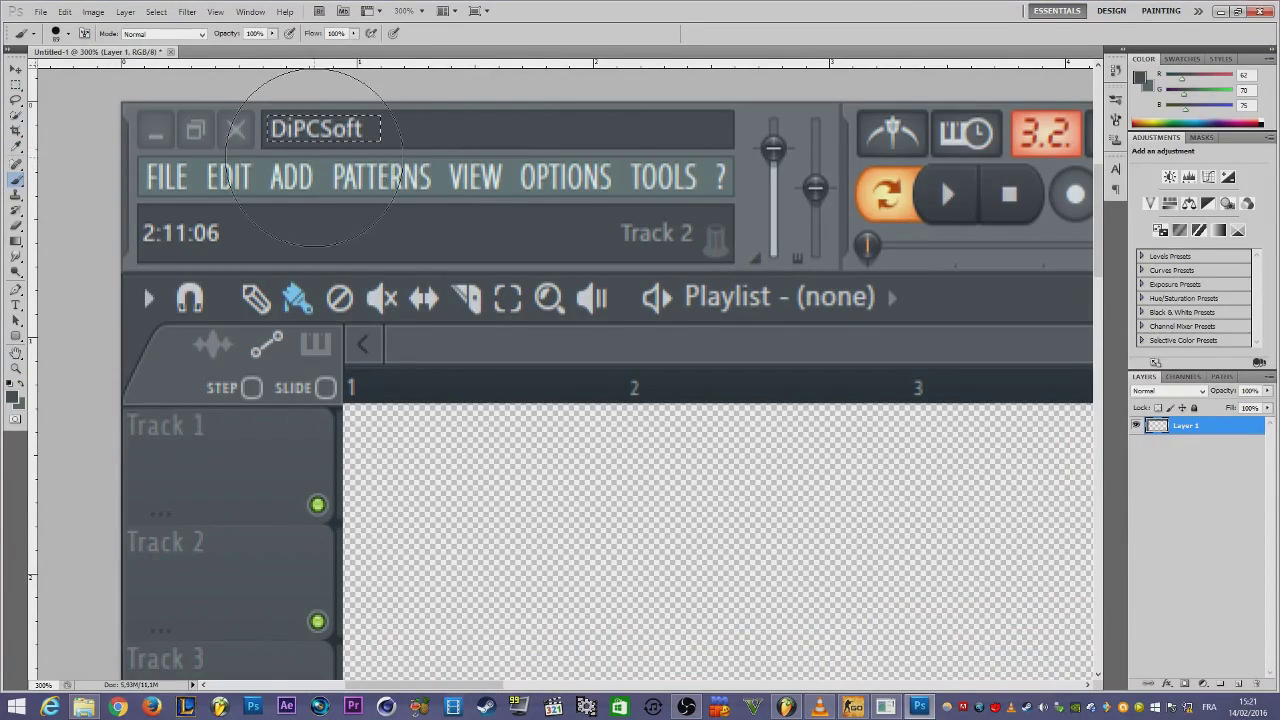
click(14, 399)
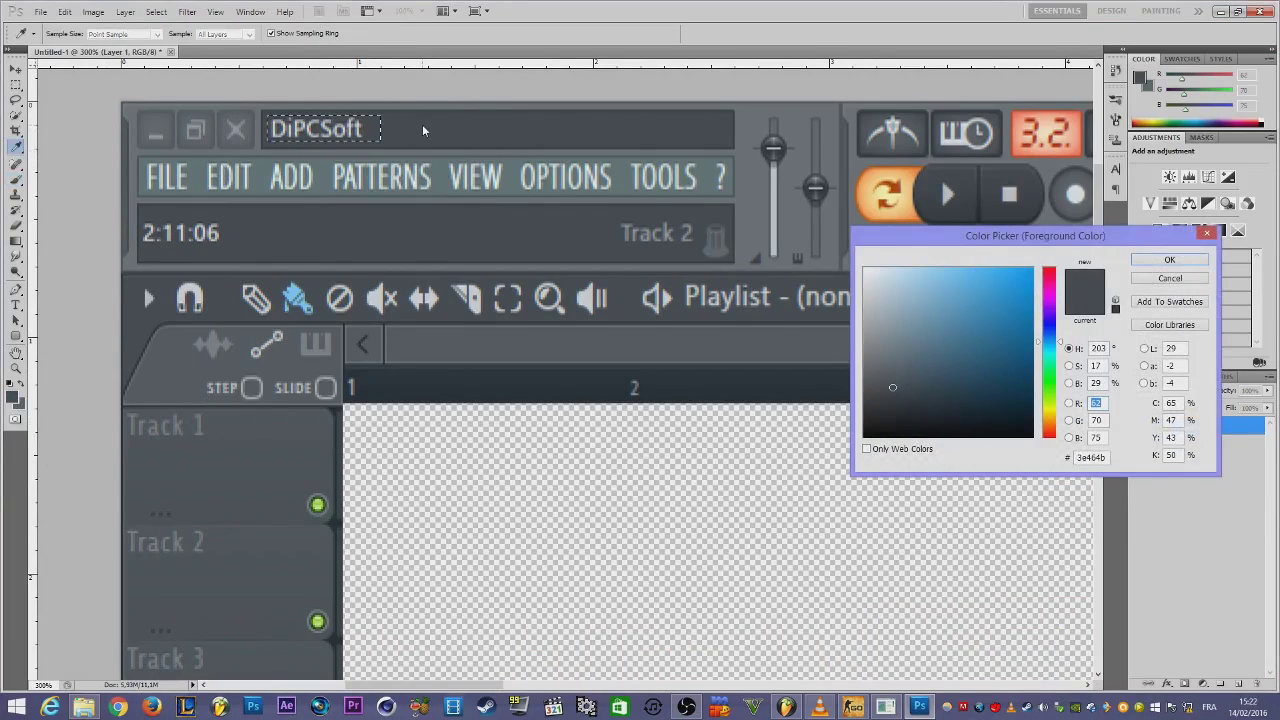
click(1171, 279)
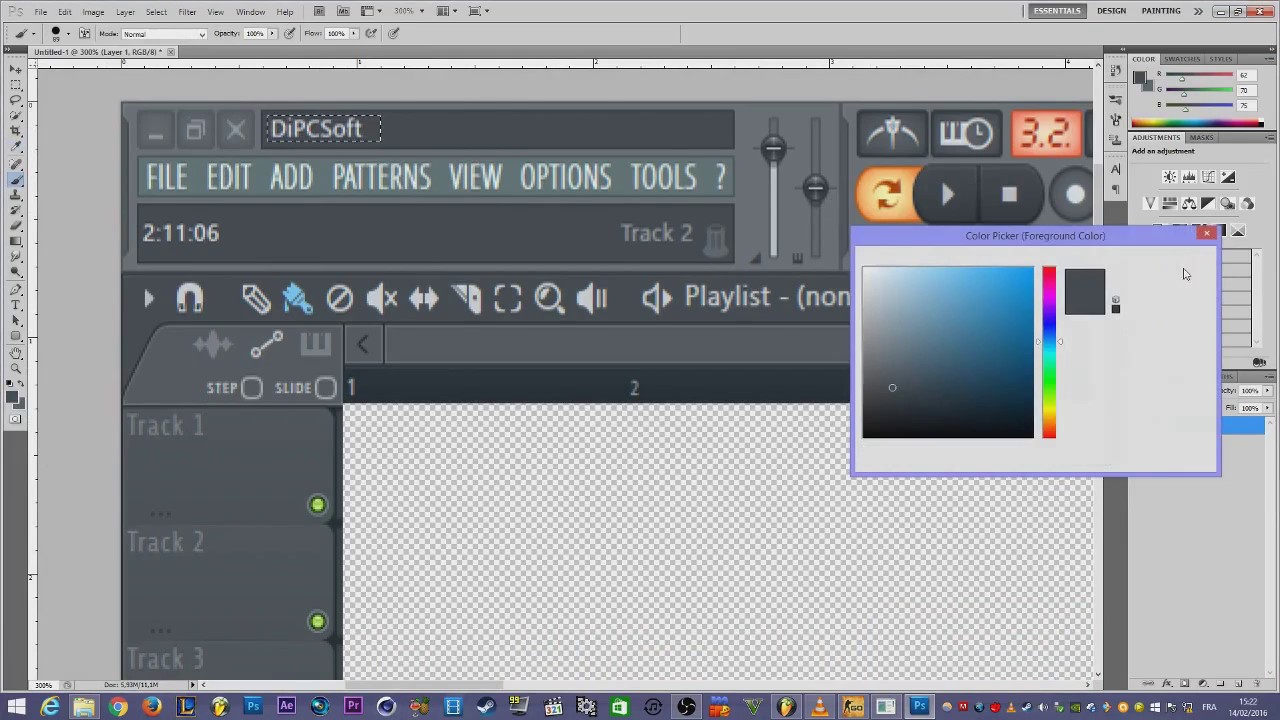
drag(295, 105, 155, 135)
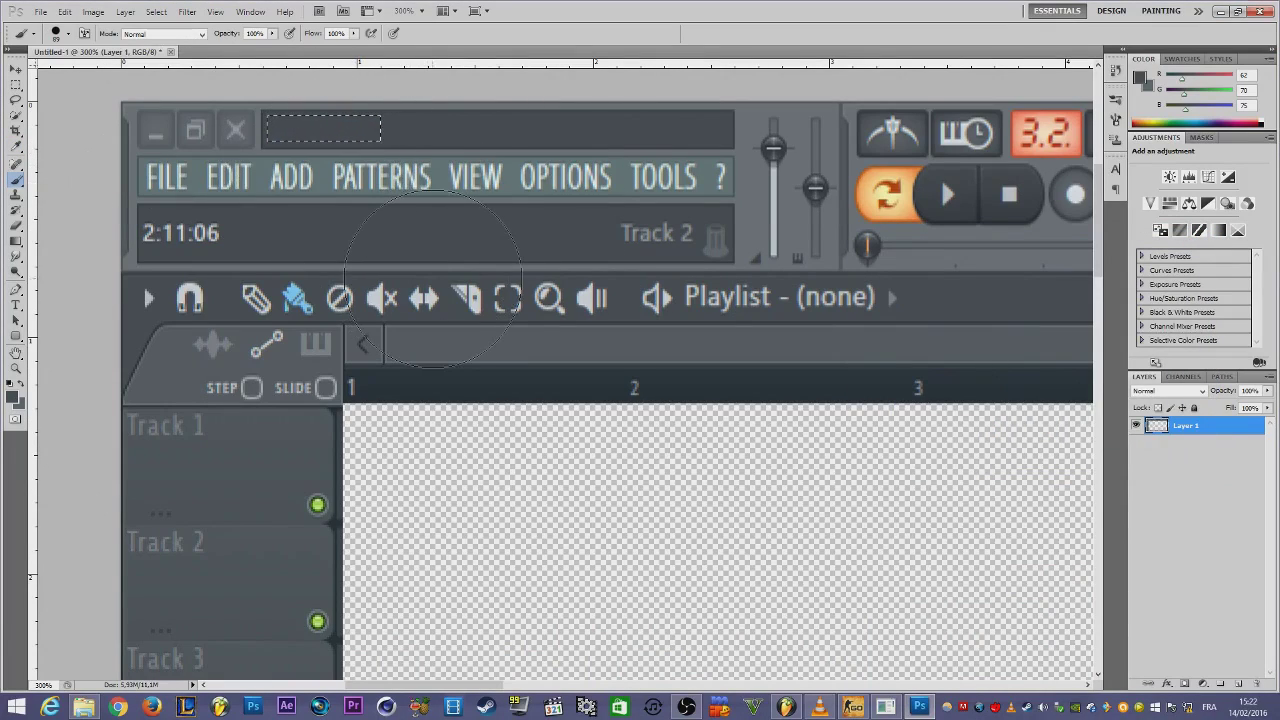
key(ctrl+d)
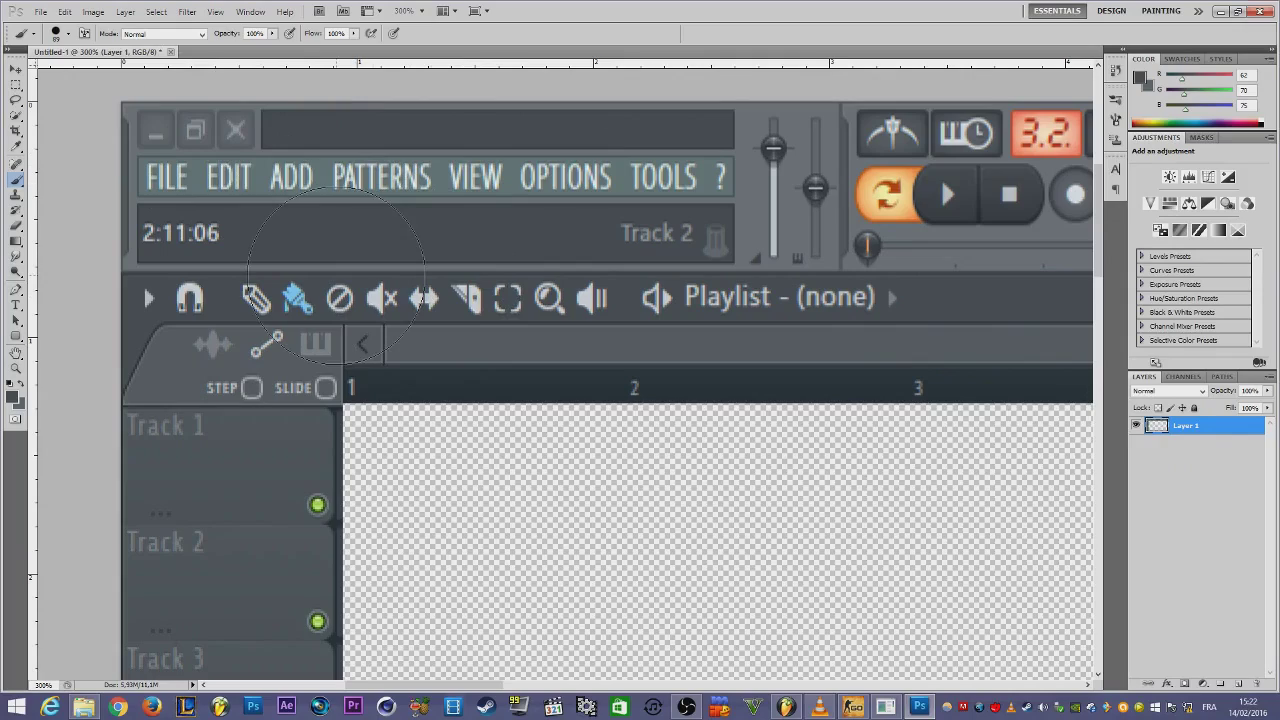
Paint over the time read-out and "Track 2" text in the hint panel with the same dark grey
key(m)
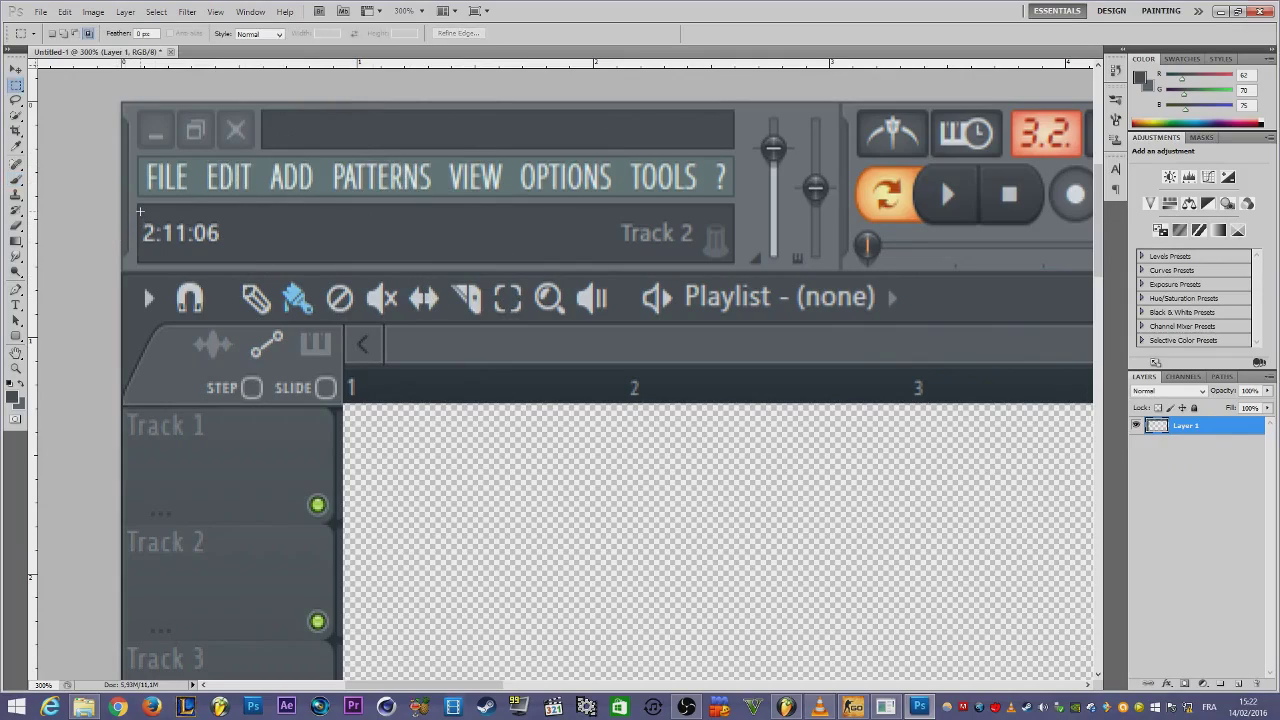
drag(302, 246, 700, 256)
key(b)
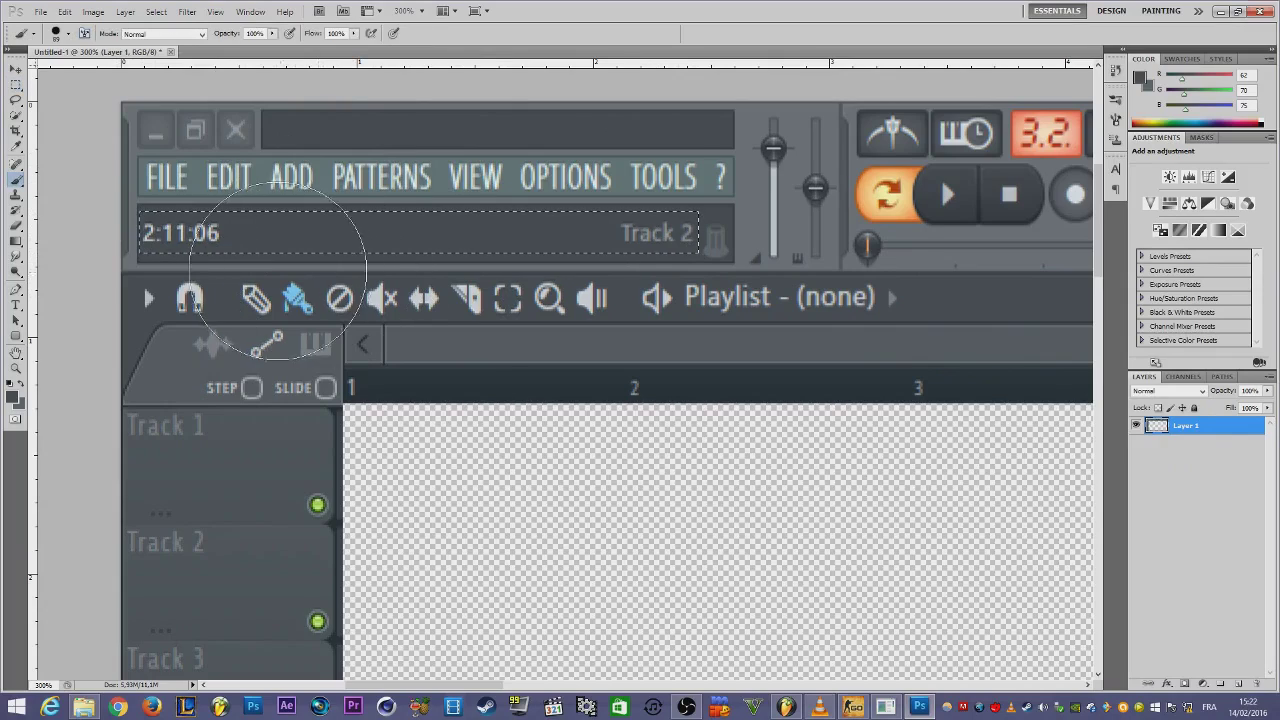
click(170, 263)
mouse_move(170, 263)
mouse_down()
mouse_move(543, 251)
mouse_move(671, 286)
mouse_up()
key(ctrl+d)
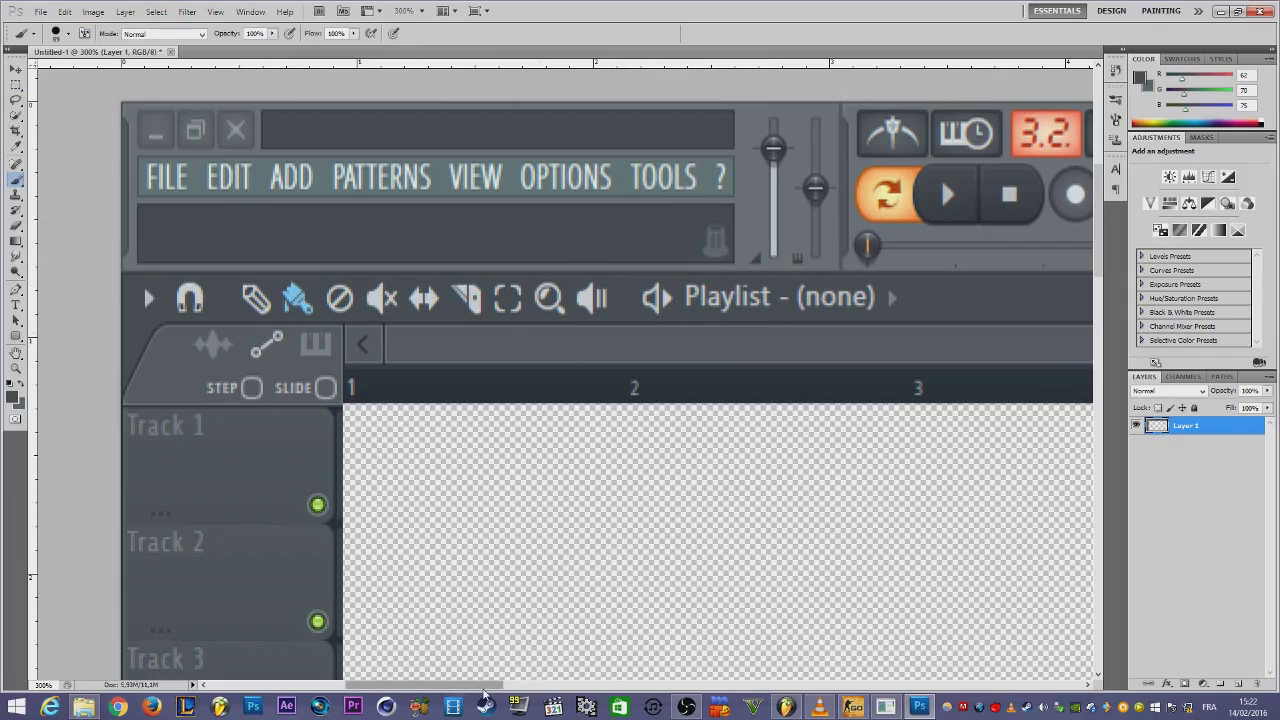
Select the "EOY SALE 30% OFF" news text and cover it with the news panel's own grey-green, #536566
drag(483, 690, 792, 692)
drag(1028, 130, 585, 130)
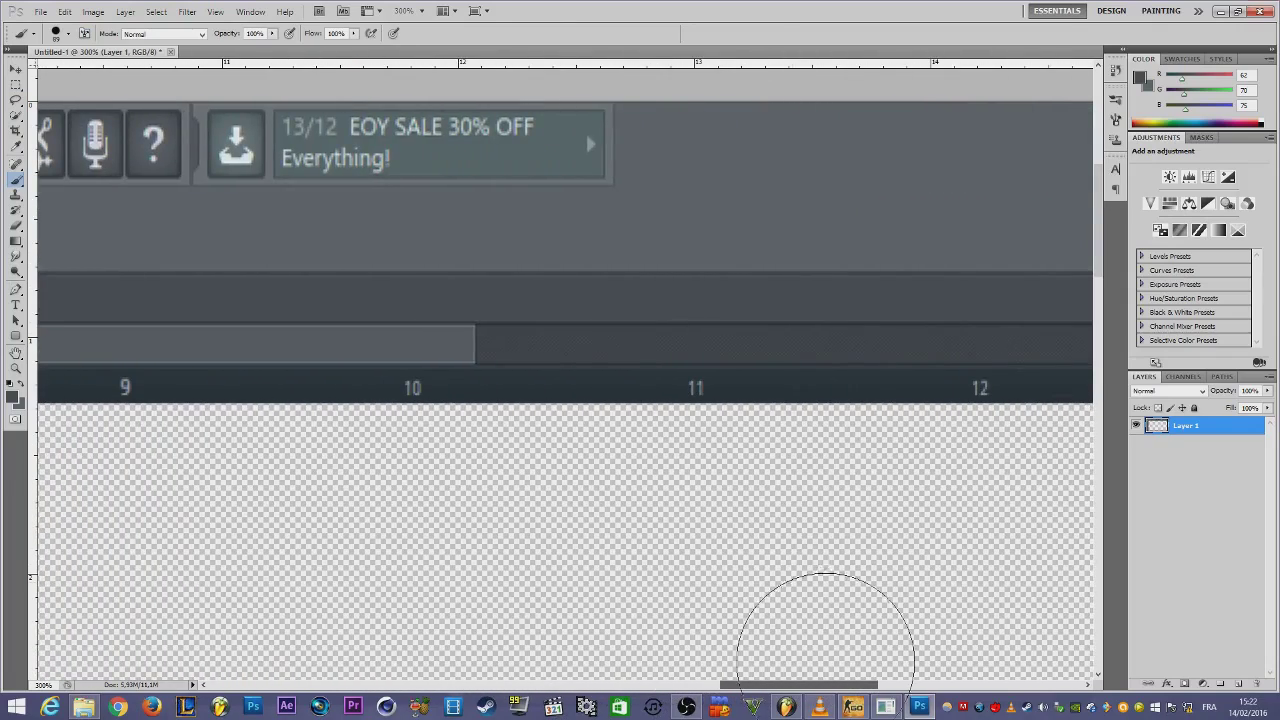
key(m)
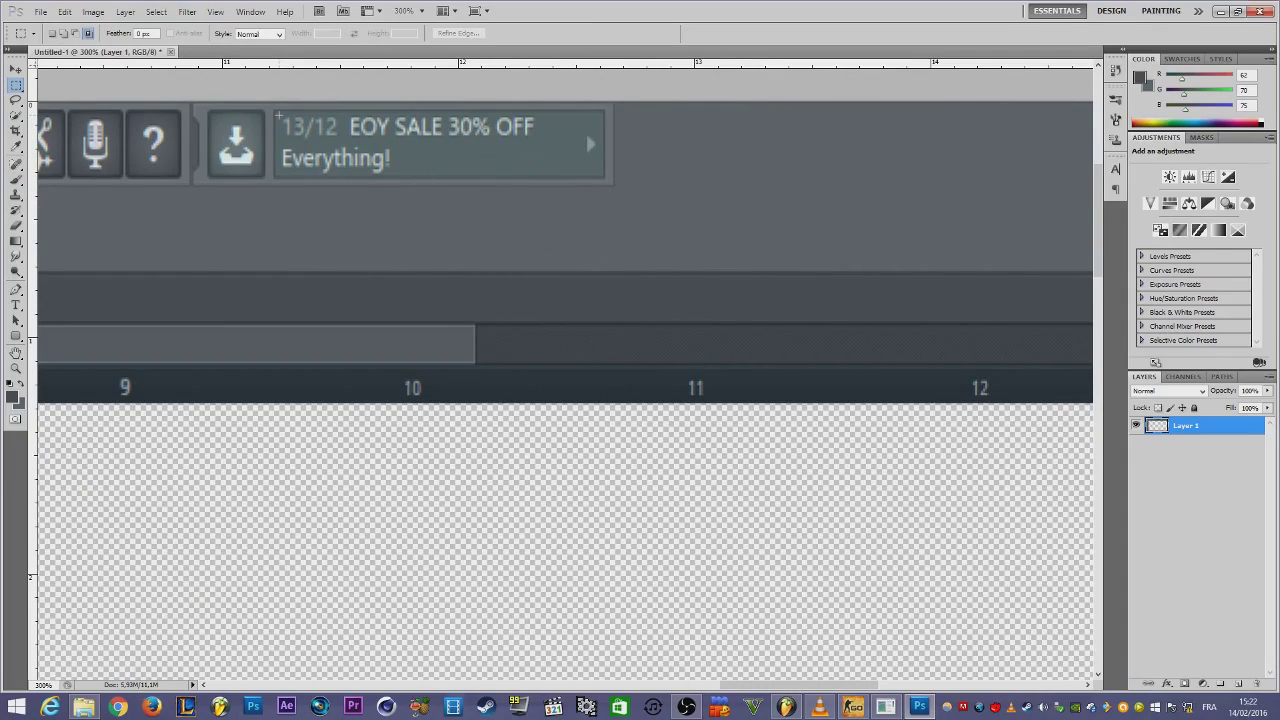
drag(276, 113, 546, 176)
key(b)
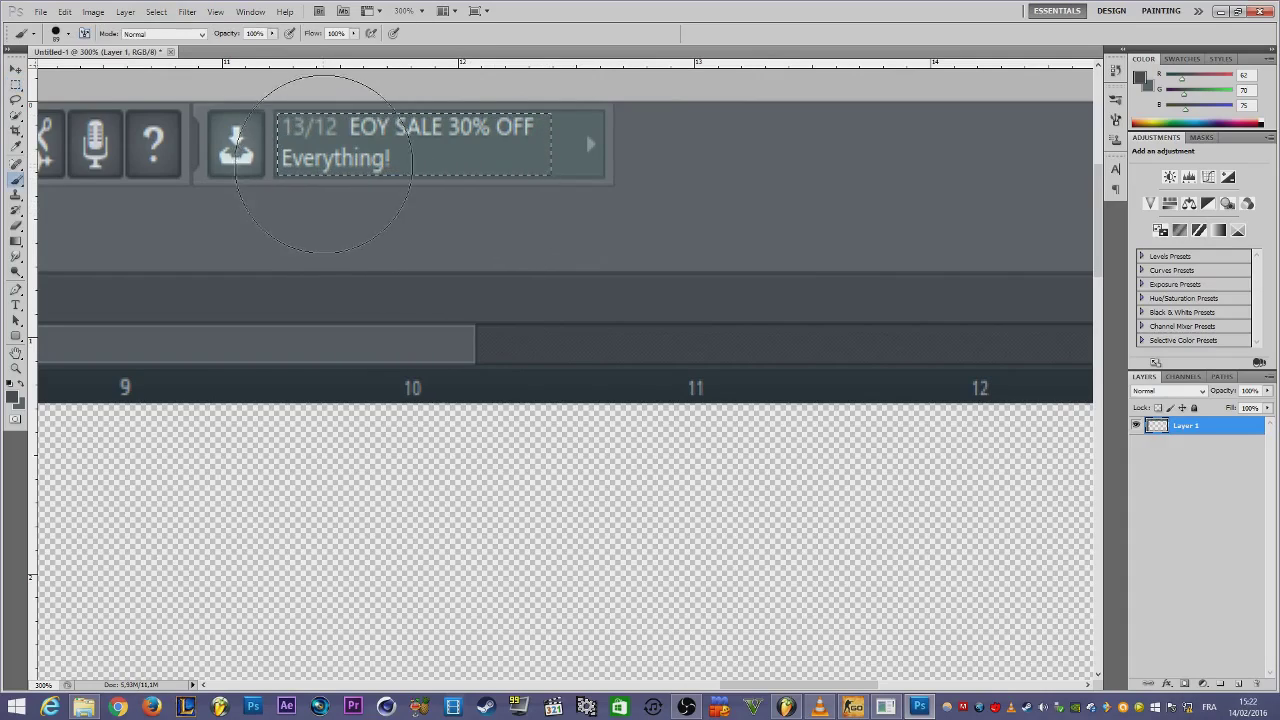
drag(325, 165, 329, 166)
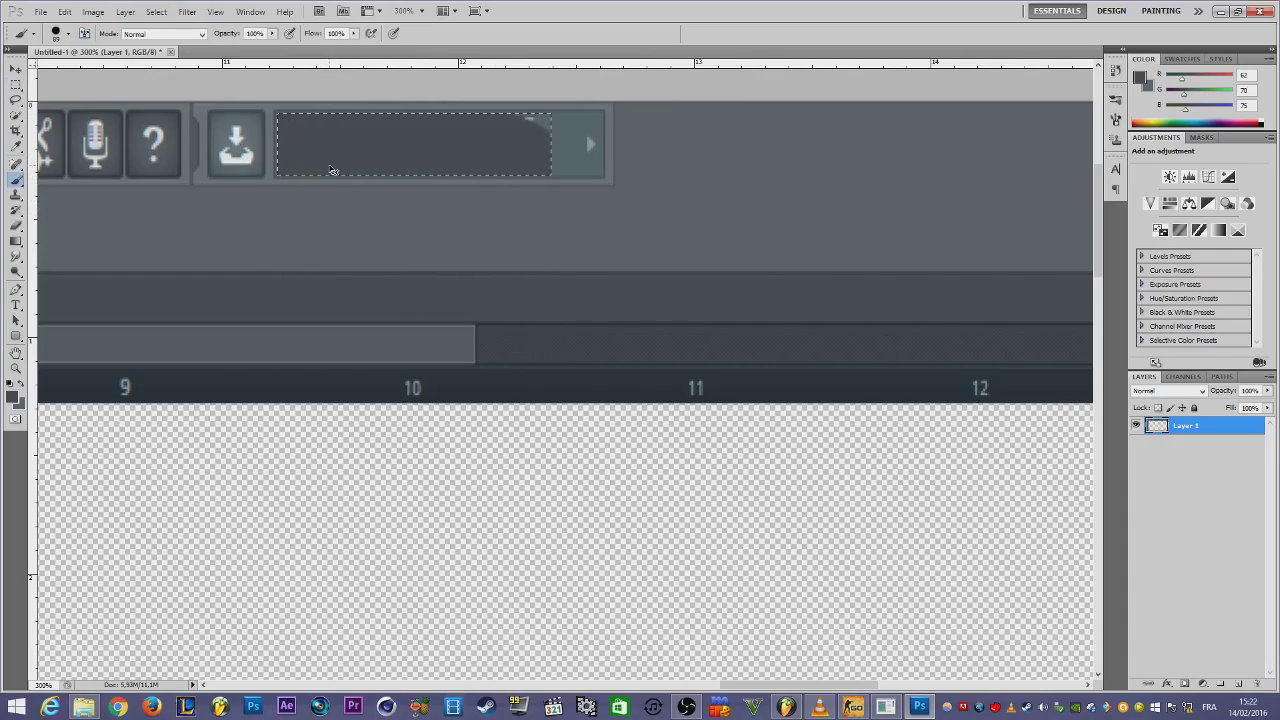
key(ctrl+z)
alt+click(585, 130)
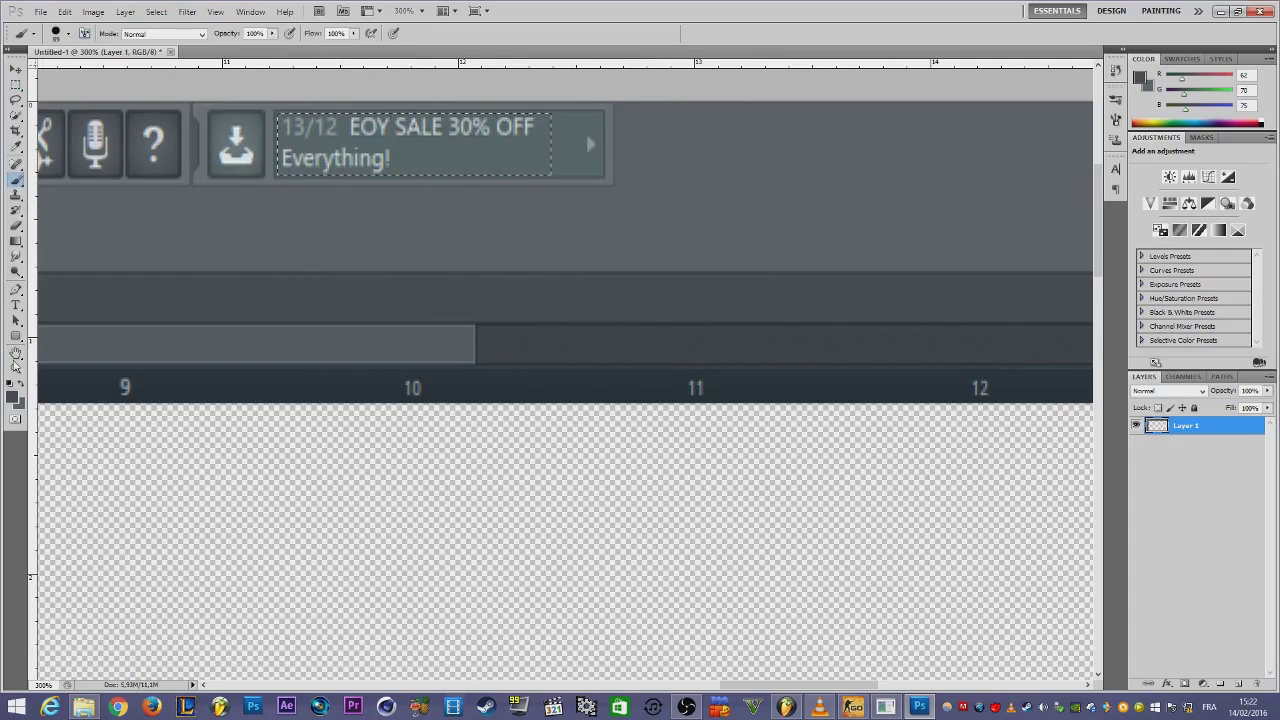
click(17, 395)
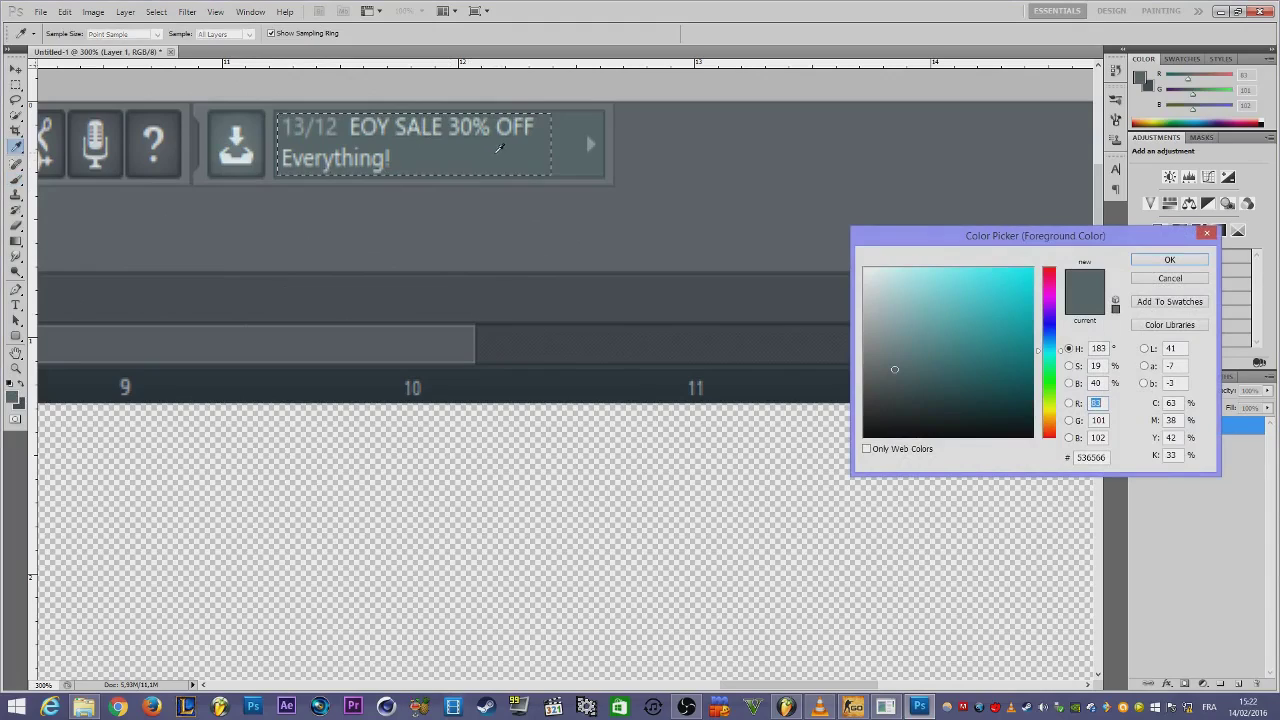
key(Return)
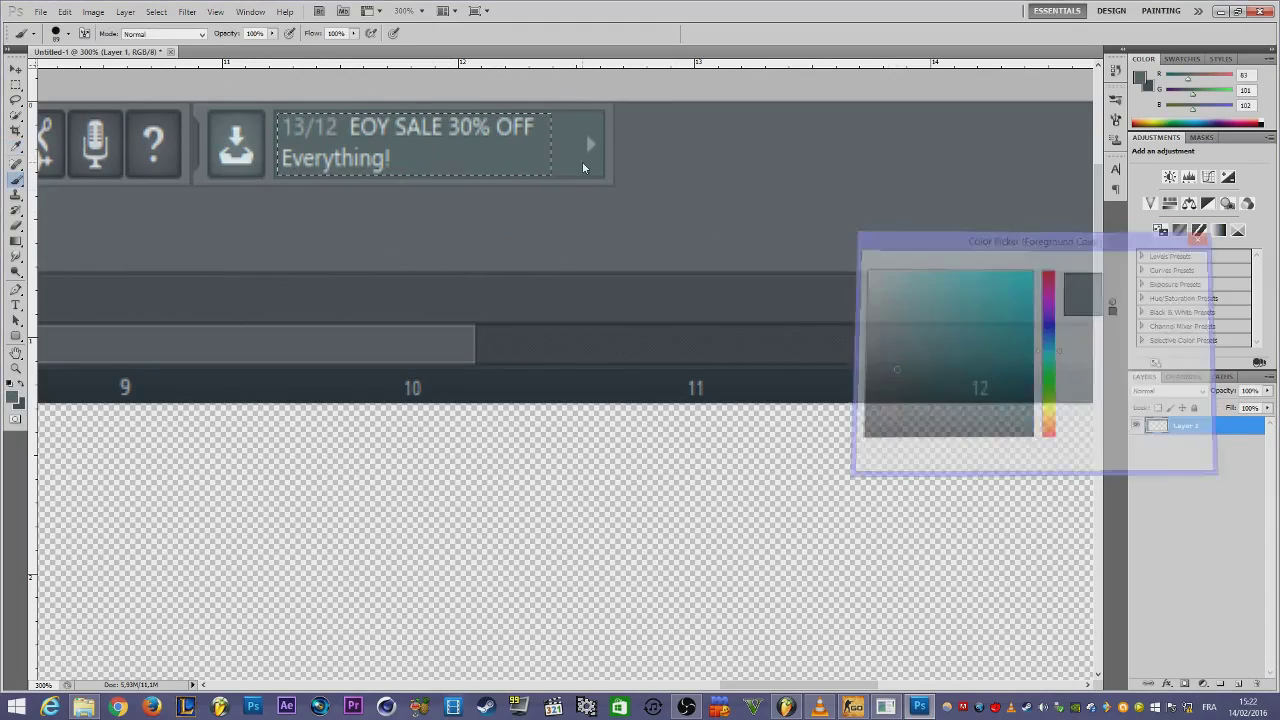
key(alt+BackSpace)
key(ctrl+d)
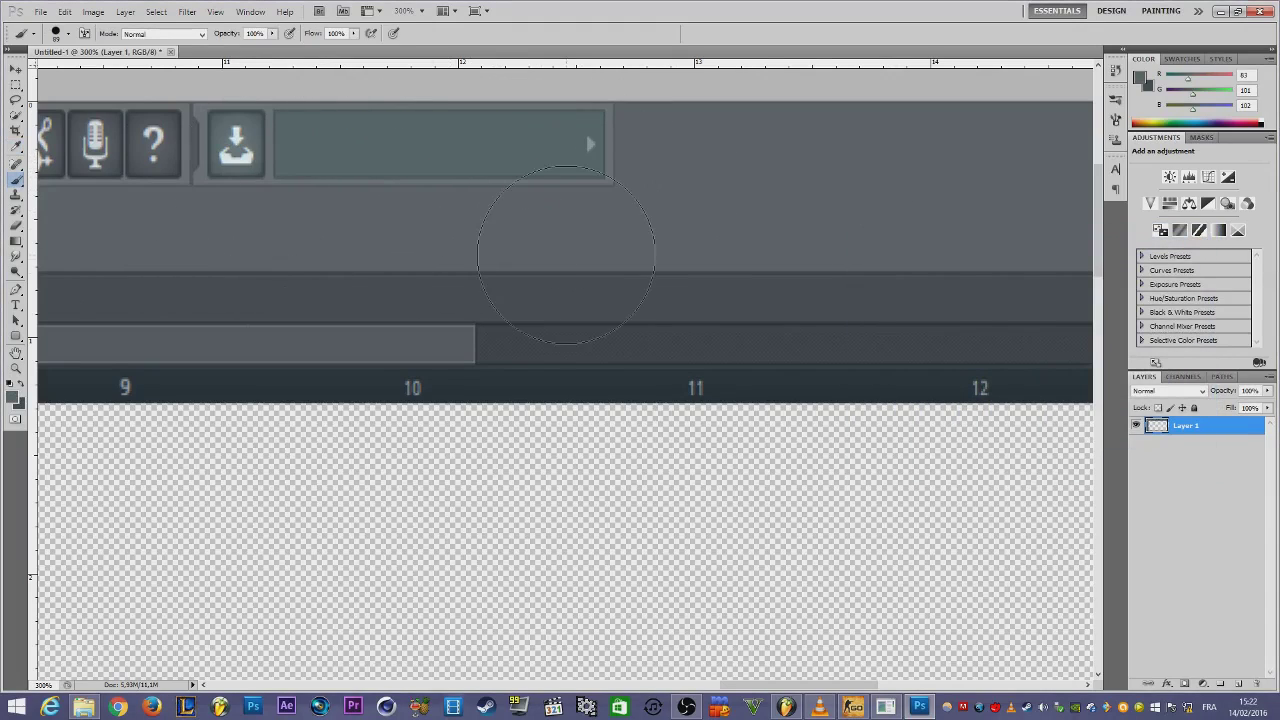
Add white 3 pt Aldrich text "Welcome" in the emptied title field above the menu bar
key(z)
right_click(639, 308)
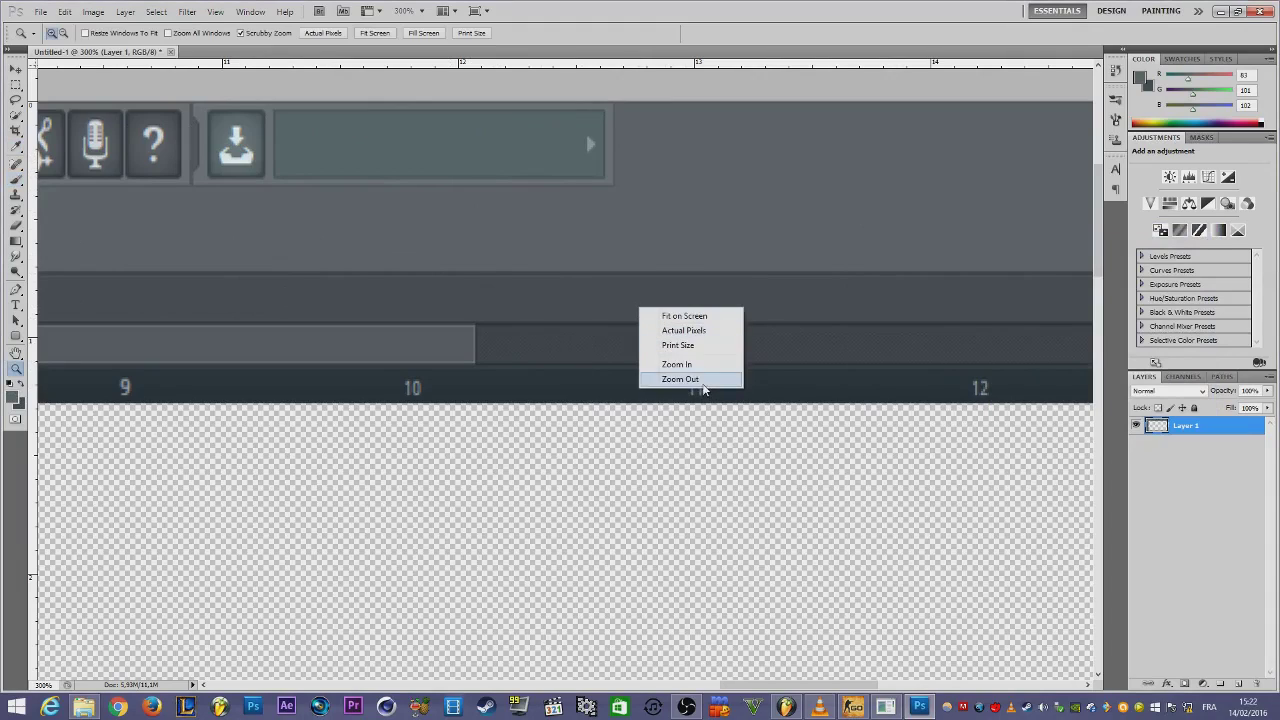
click(750, 687)
drag(725, 685, 348, 660)
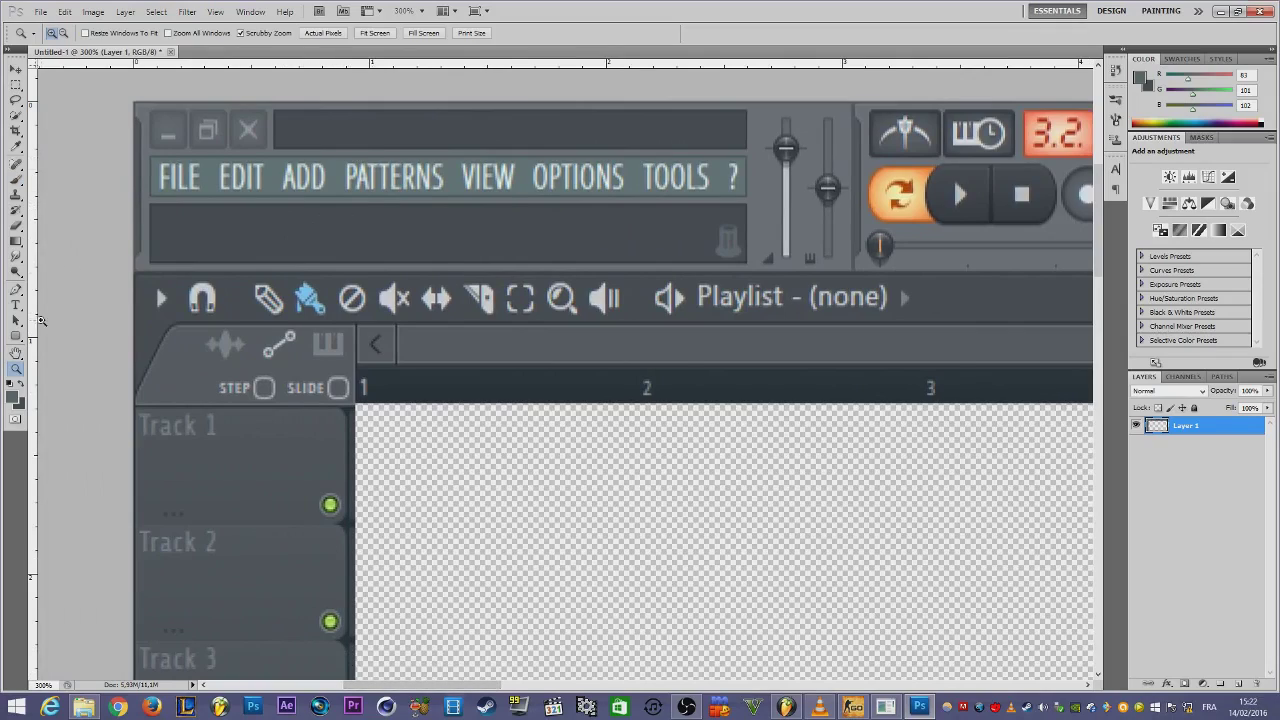
click(17, 305)
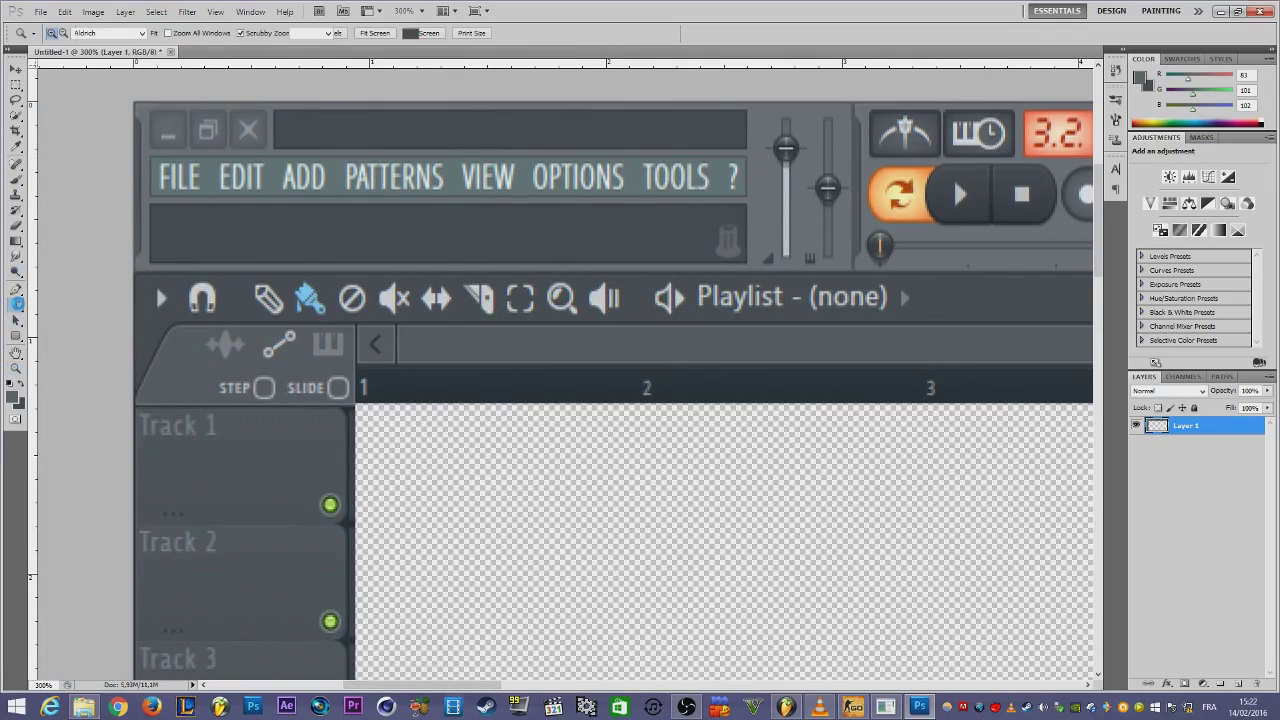
click(289, 138)
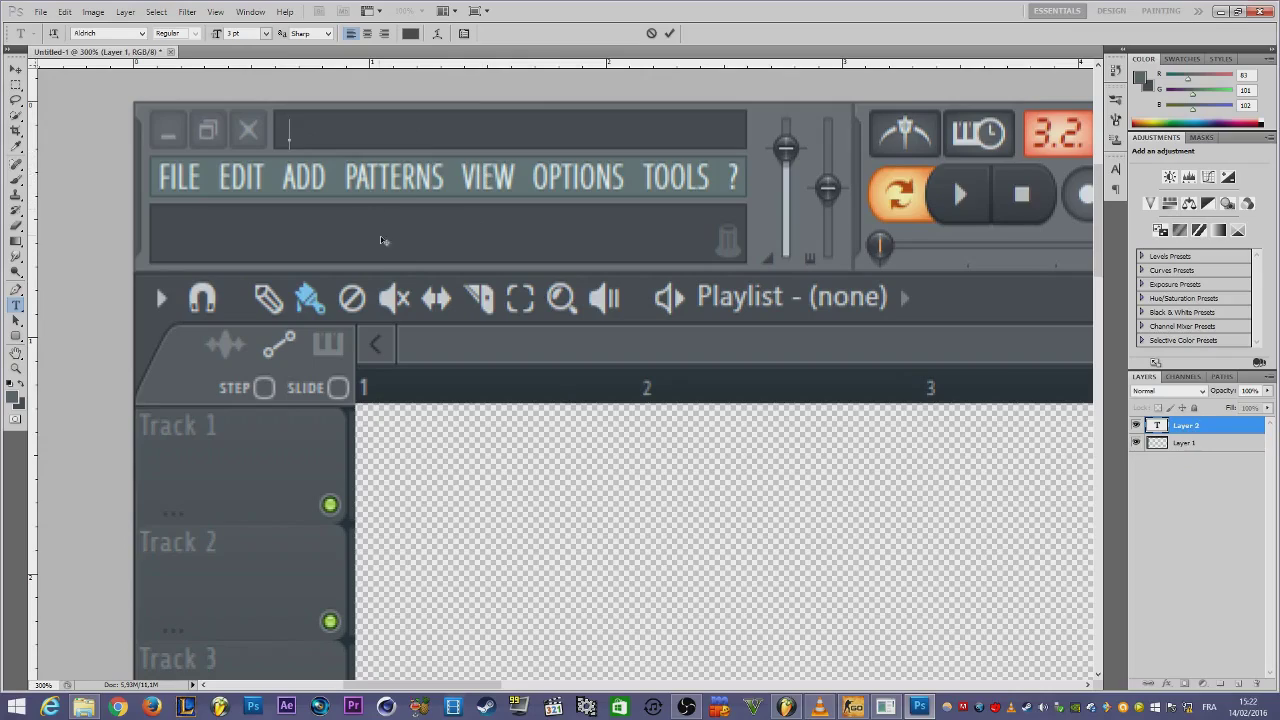
text(______________)
key(ctrl+a)
click(22, 391)
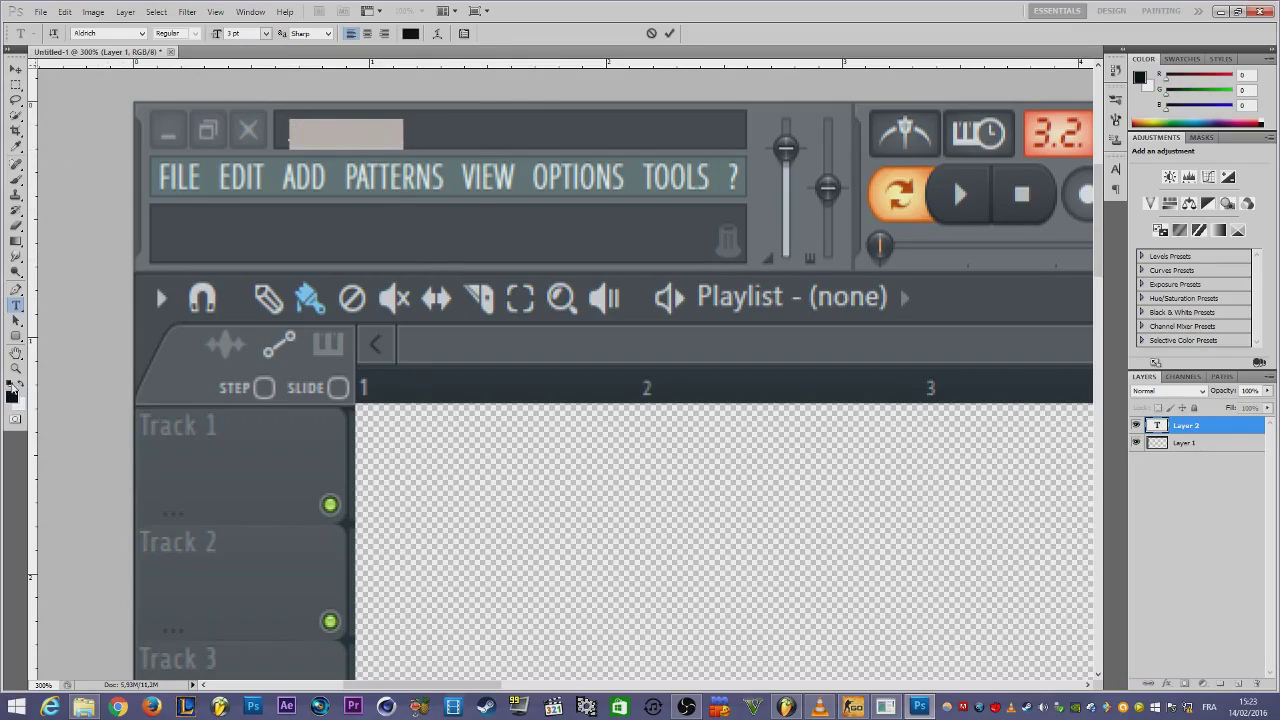
click(1164, 428)
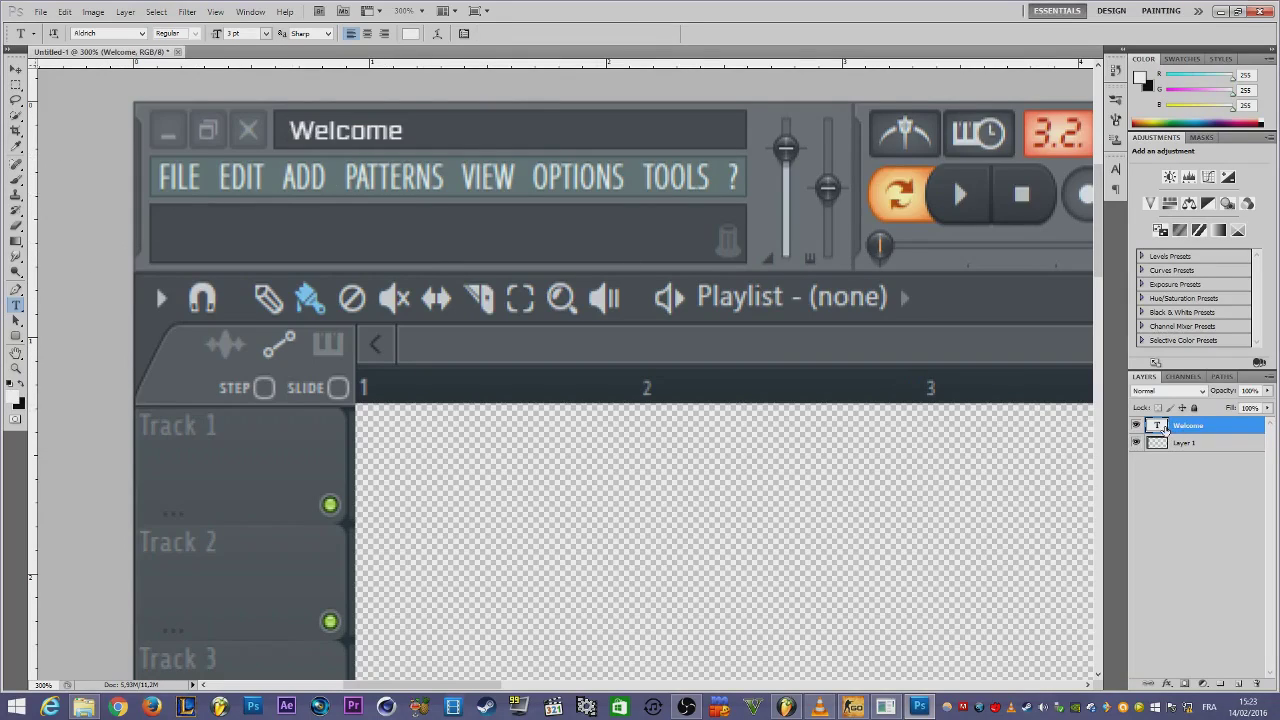
Nudge the "Welcome" text slightly left and up so it sits at the start of the title field
click(16, 69)
key(Left)
key(Left)
key(Up)
key(Left)
key(Left)
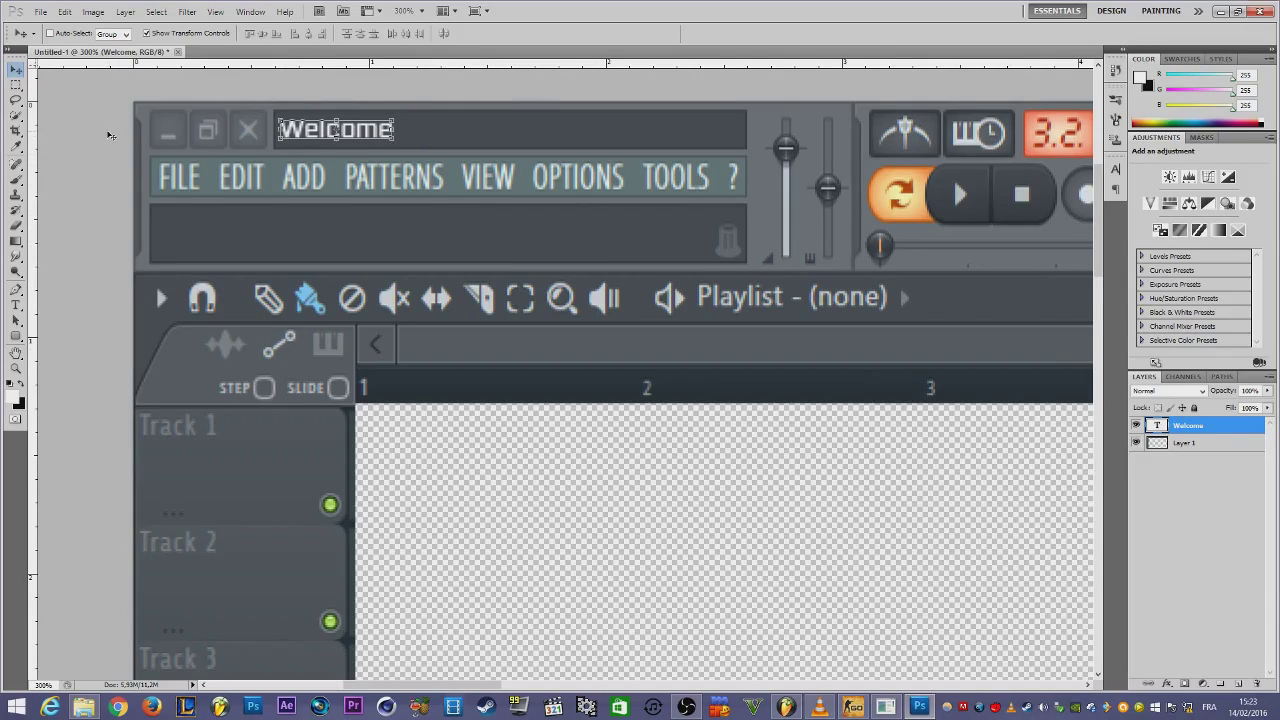
Add the white 3 pt text "Last Sub:" in the emptied hint panel below the menu bar
key(t)
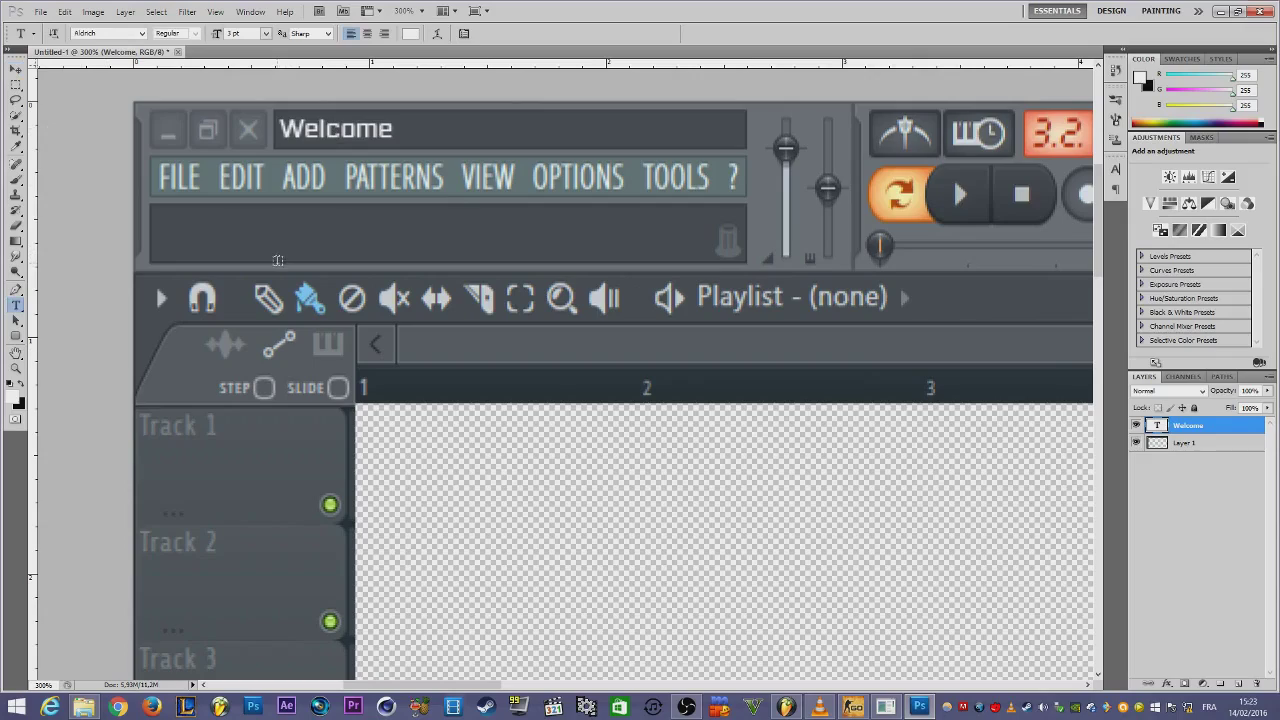
click(157, 233)
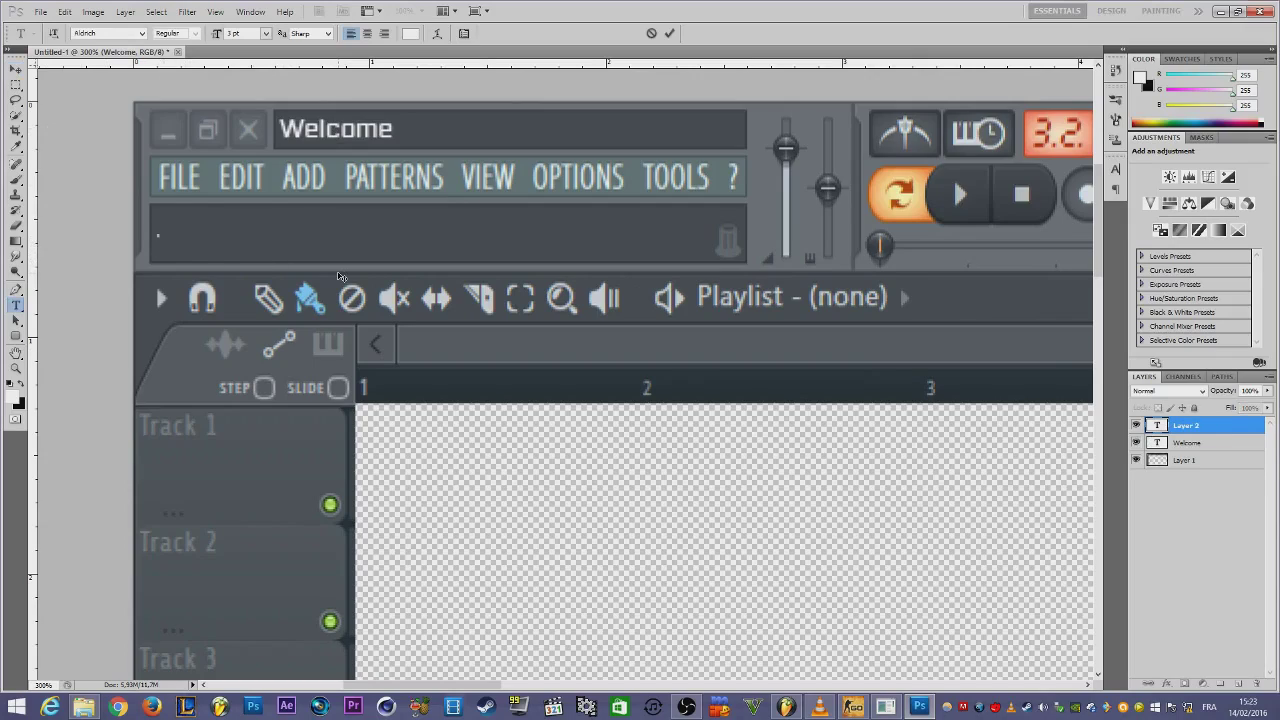
text(Last Sub:)
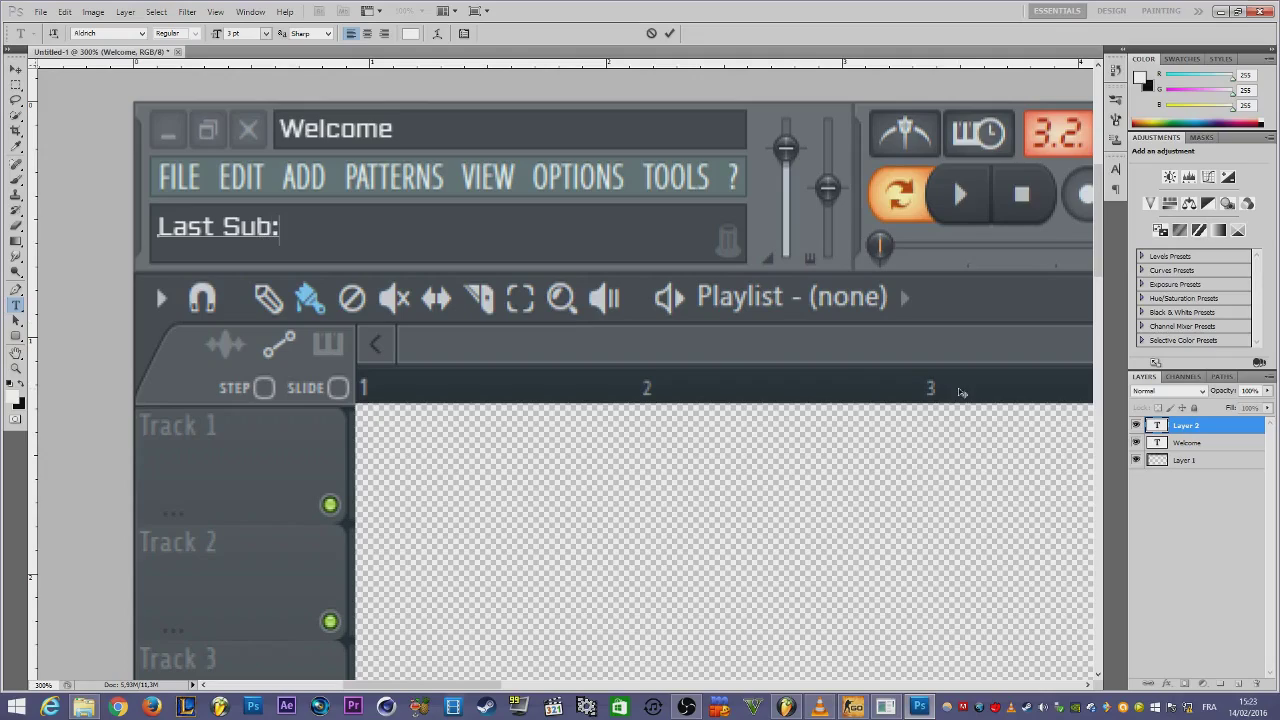
key(ctrl+Return)
Nudge the "Last Sub:" text slightly down and left within the hint panel
key(v)
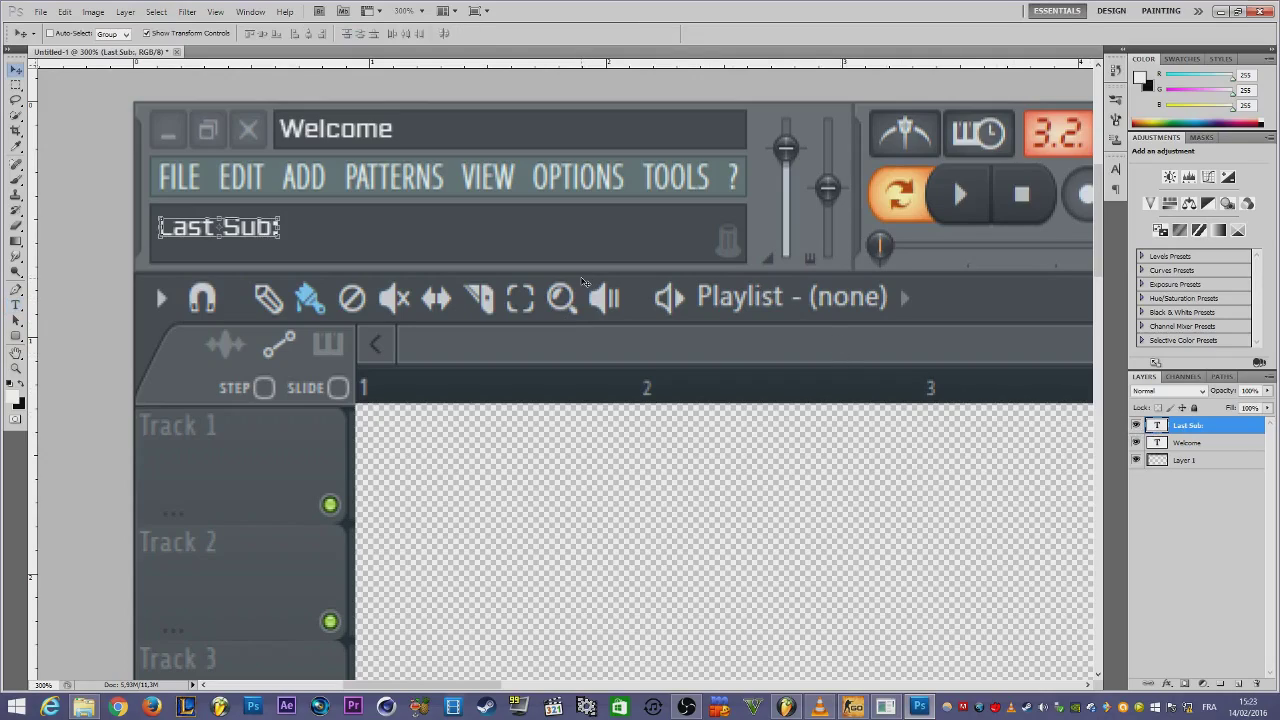
key(Down)
key(Down)
key(Down)
key(Left)
key(Left)
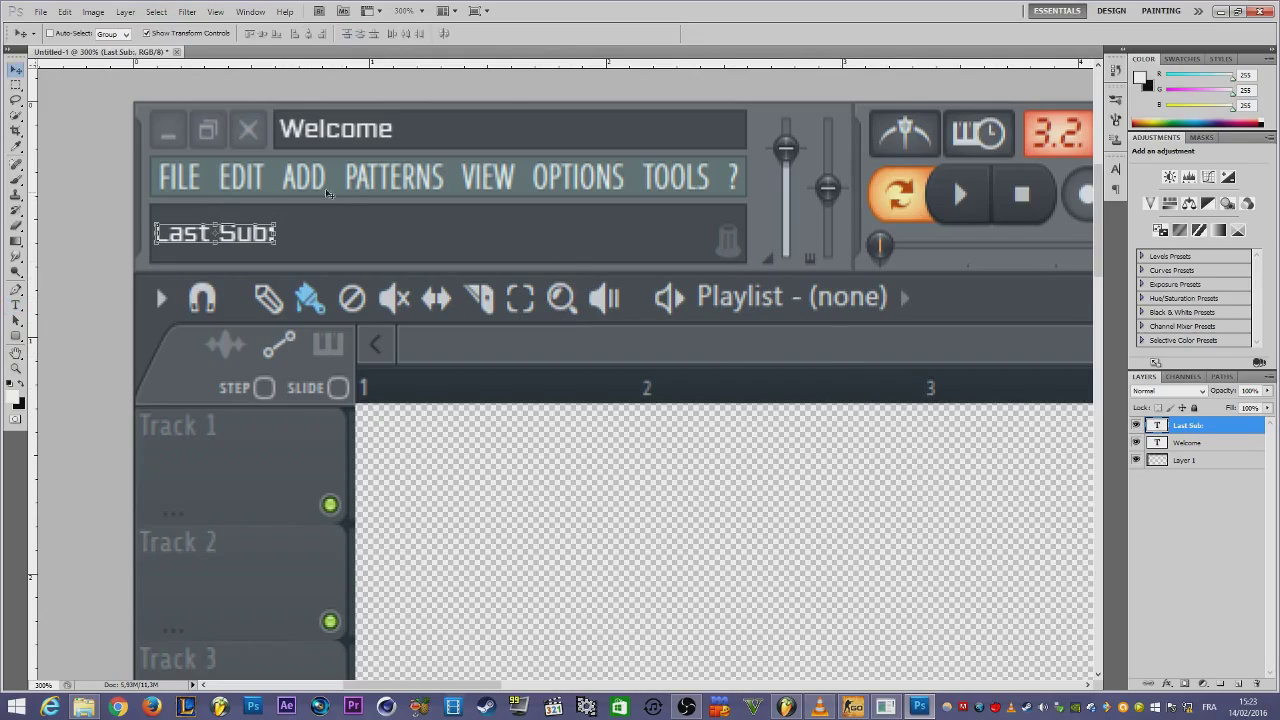
Set the font size of the "Last Sub:" text to 4 pt
double_click(1157, 426)
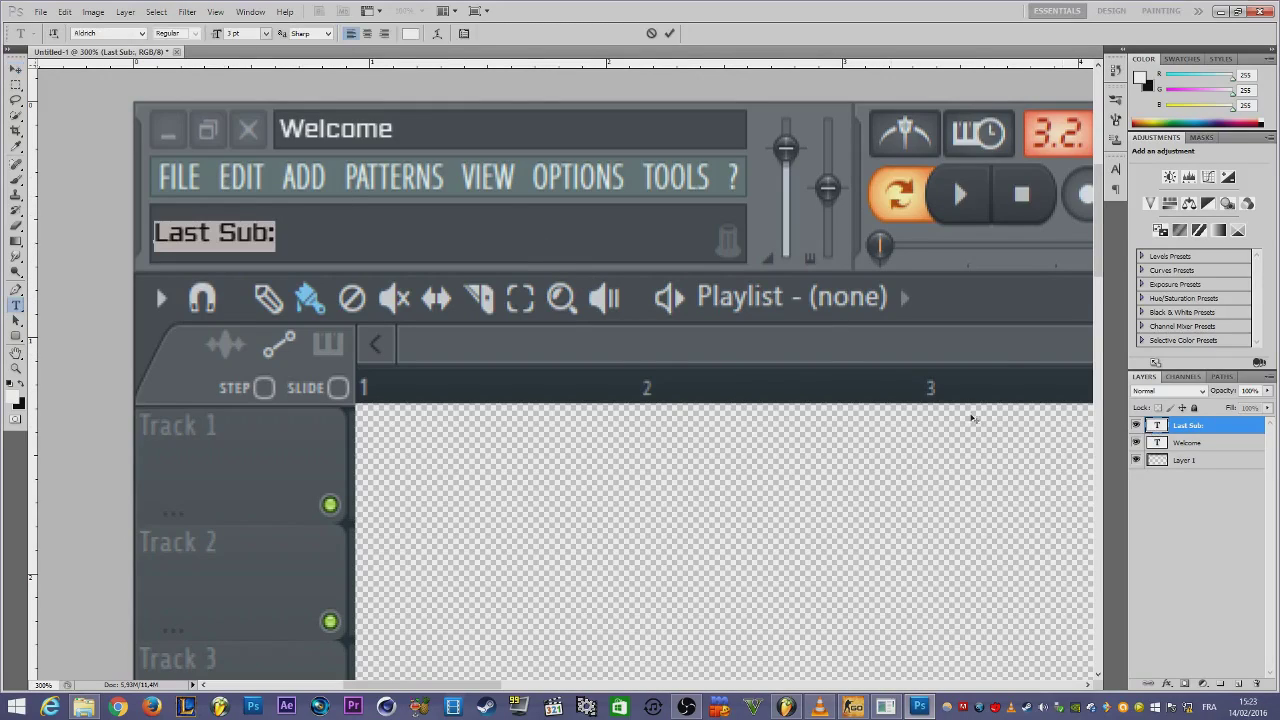
key(Return)
key(ctrl+Return)
Add the white 4 pt text "Top Donator:" in the empty toolbar space just after the last tool icon
key(b)
drag(490, 684, 799, 680)
key(t)
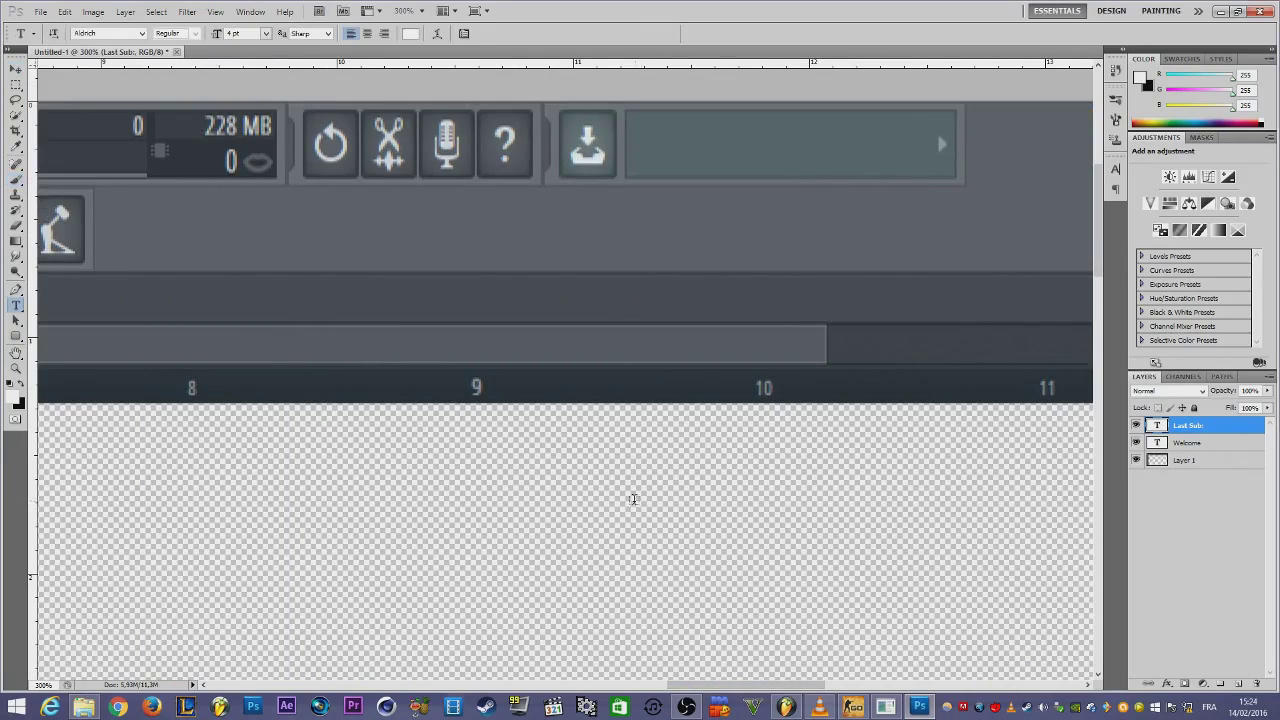
click(104, 238)
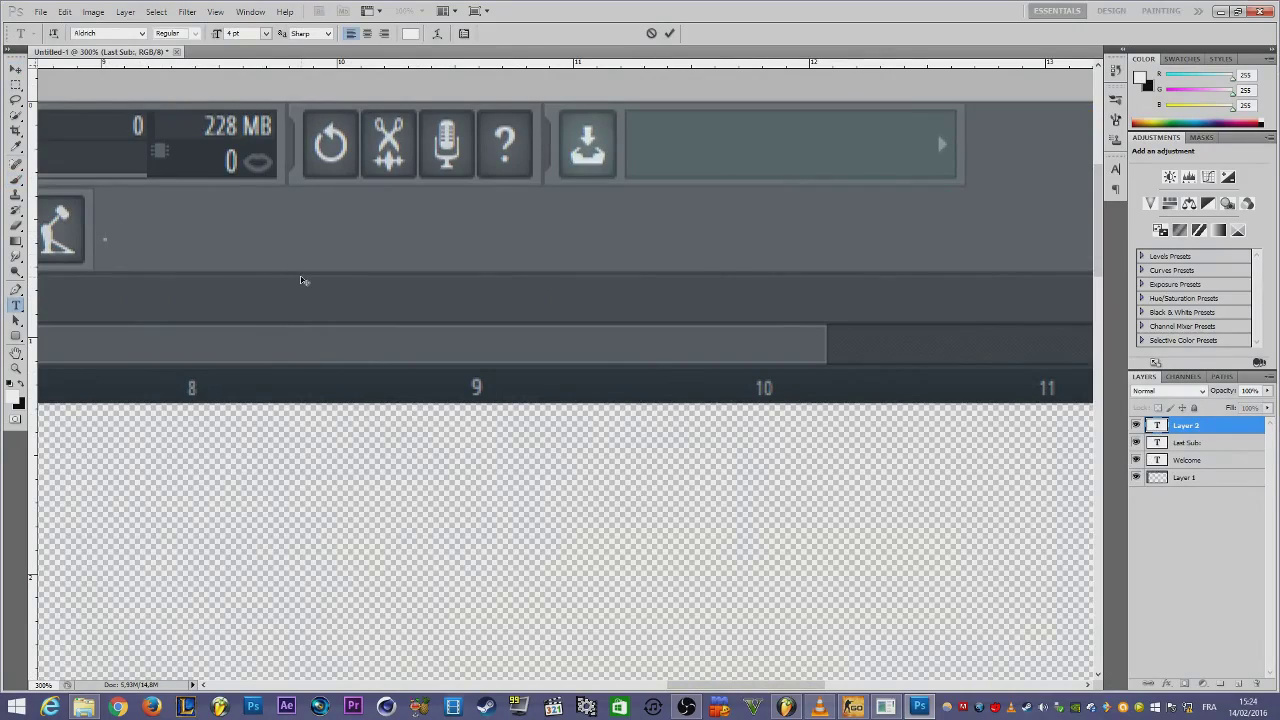
text(Top Dona)
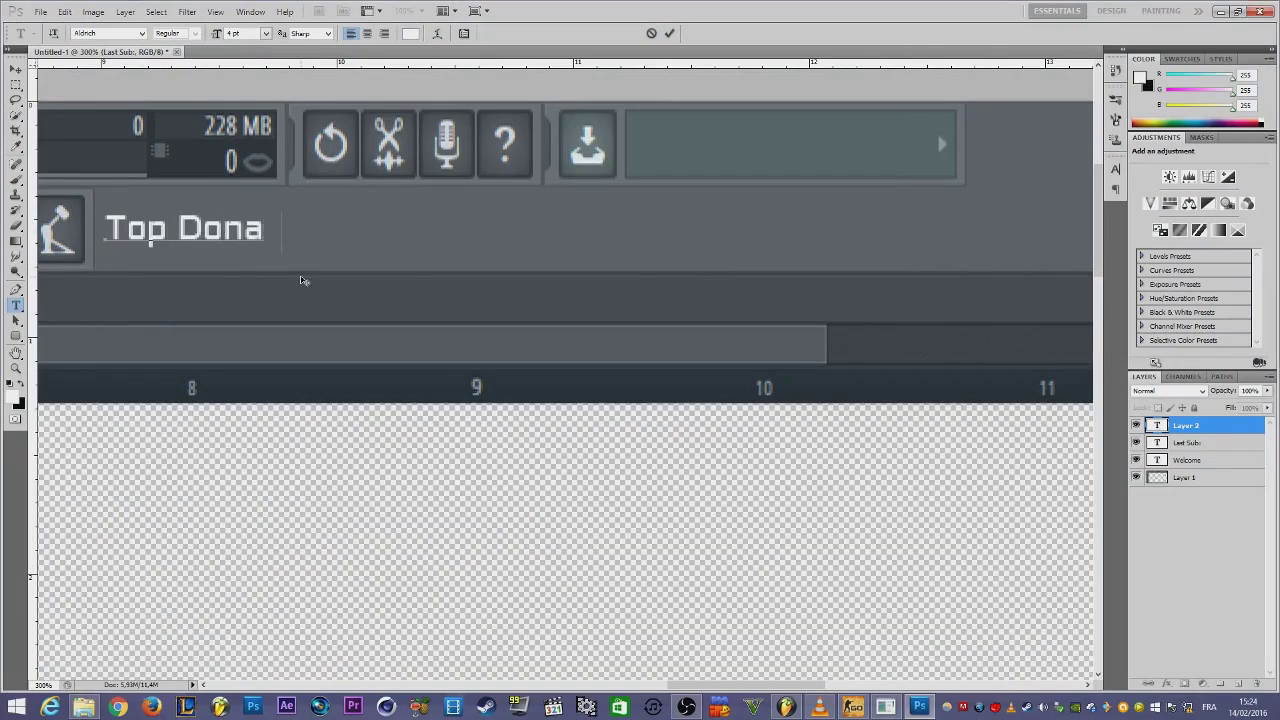
text(tor:)
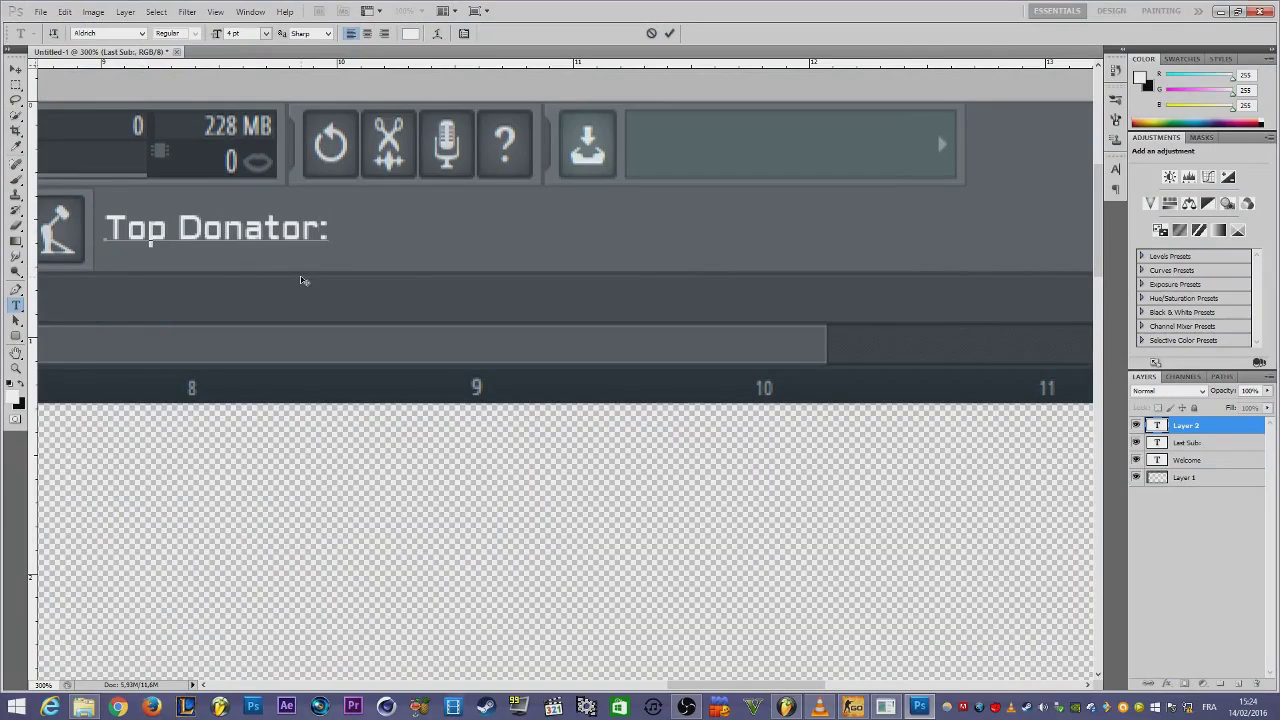
click(1148, 432)
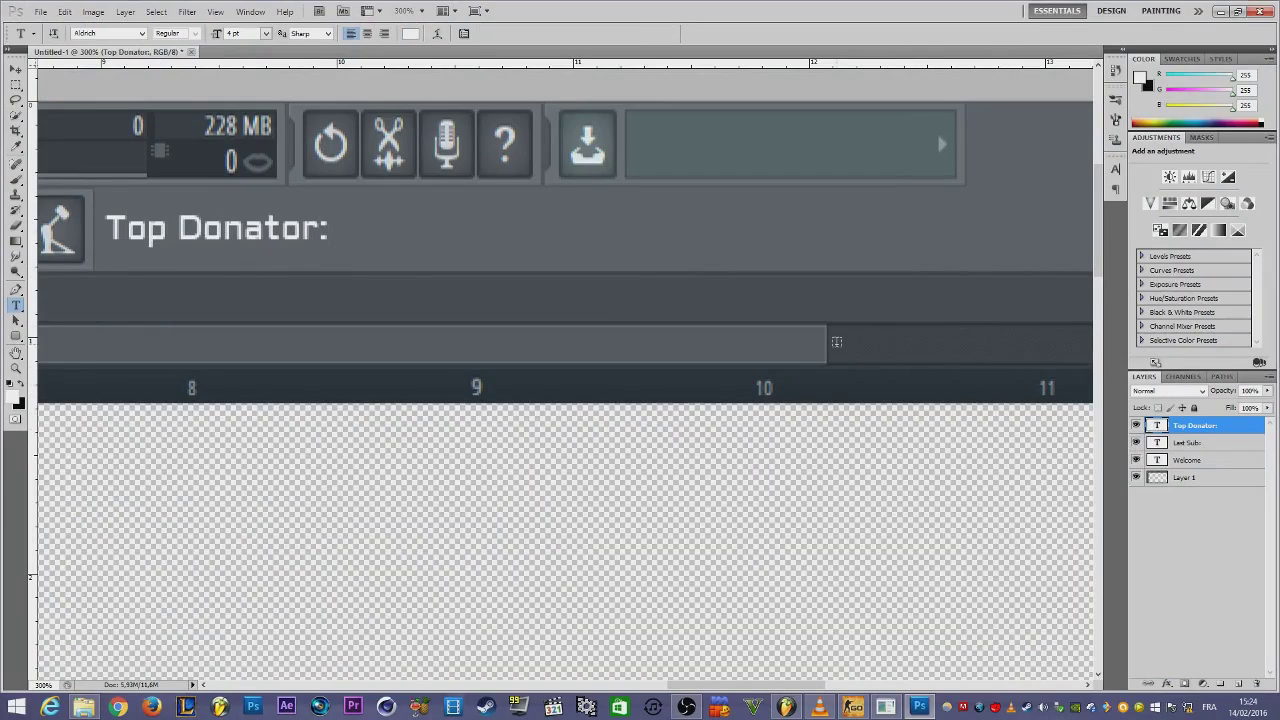
Add the text "Last Donator:" on the same toolbar row, well to the right of "Top Donator:"
click(922, 233)
text(T)
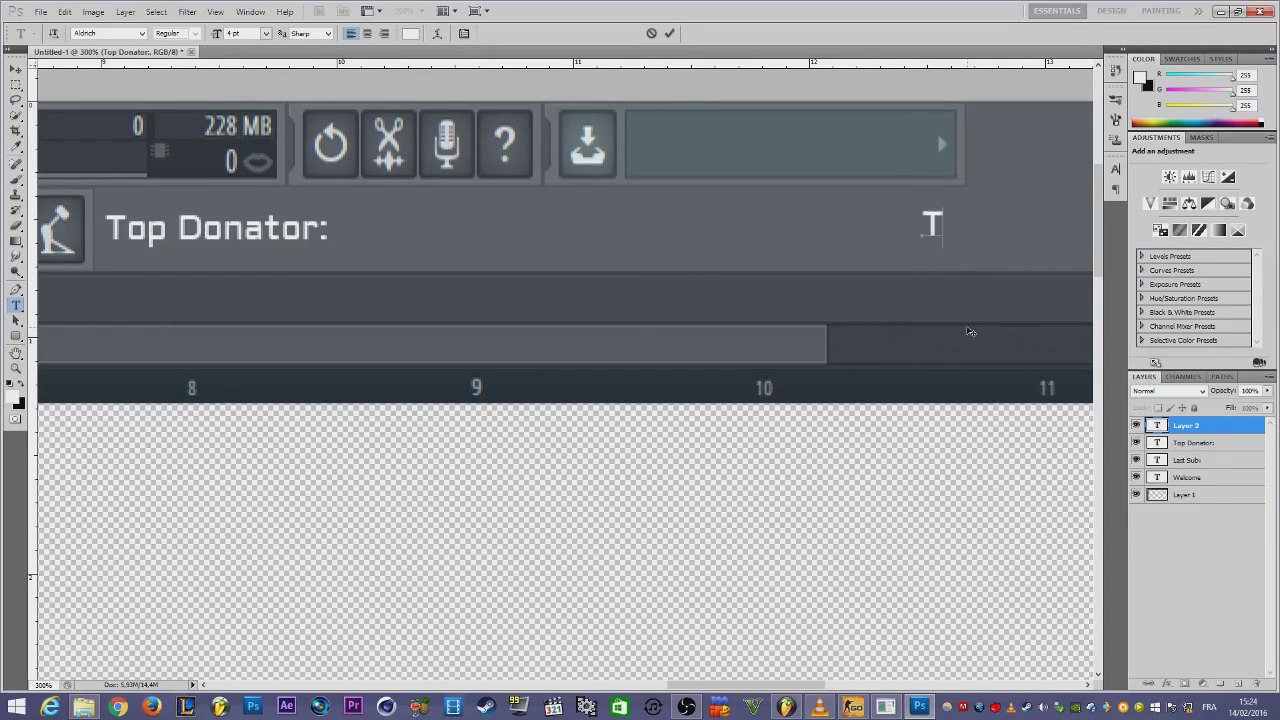
key(BackSpace)
text(Las)
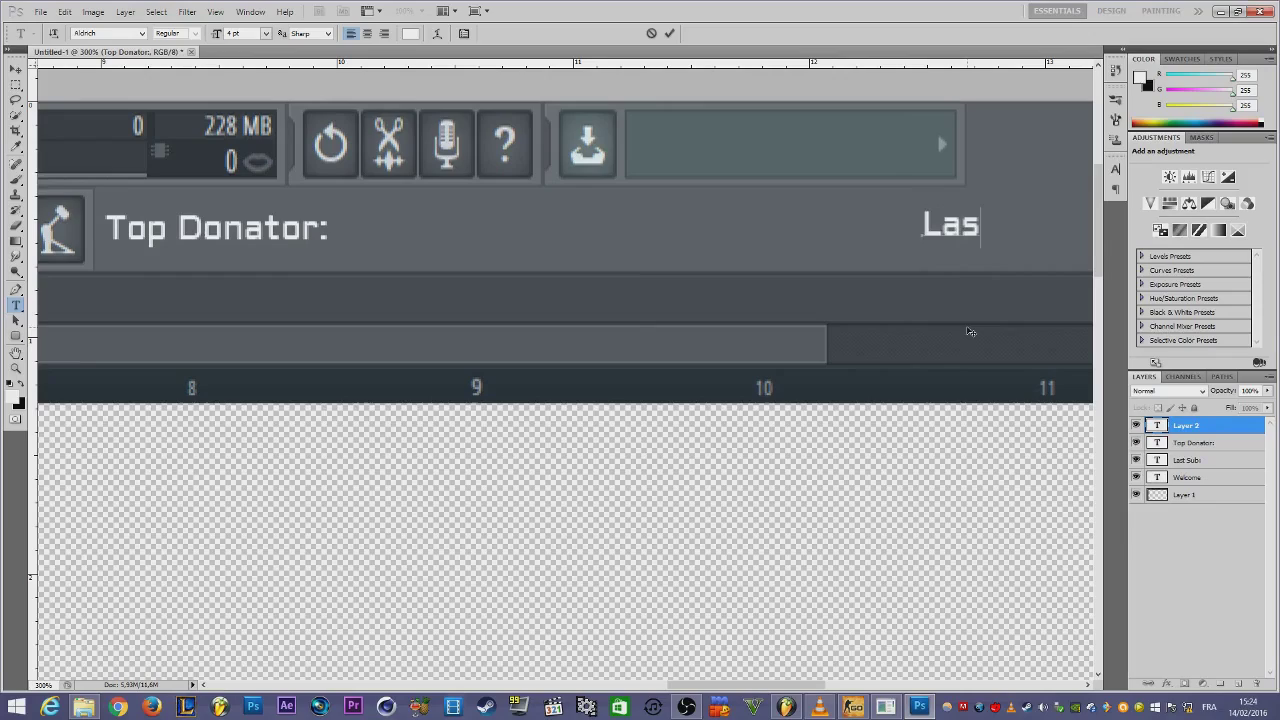
text(t Dona)
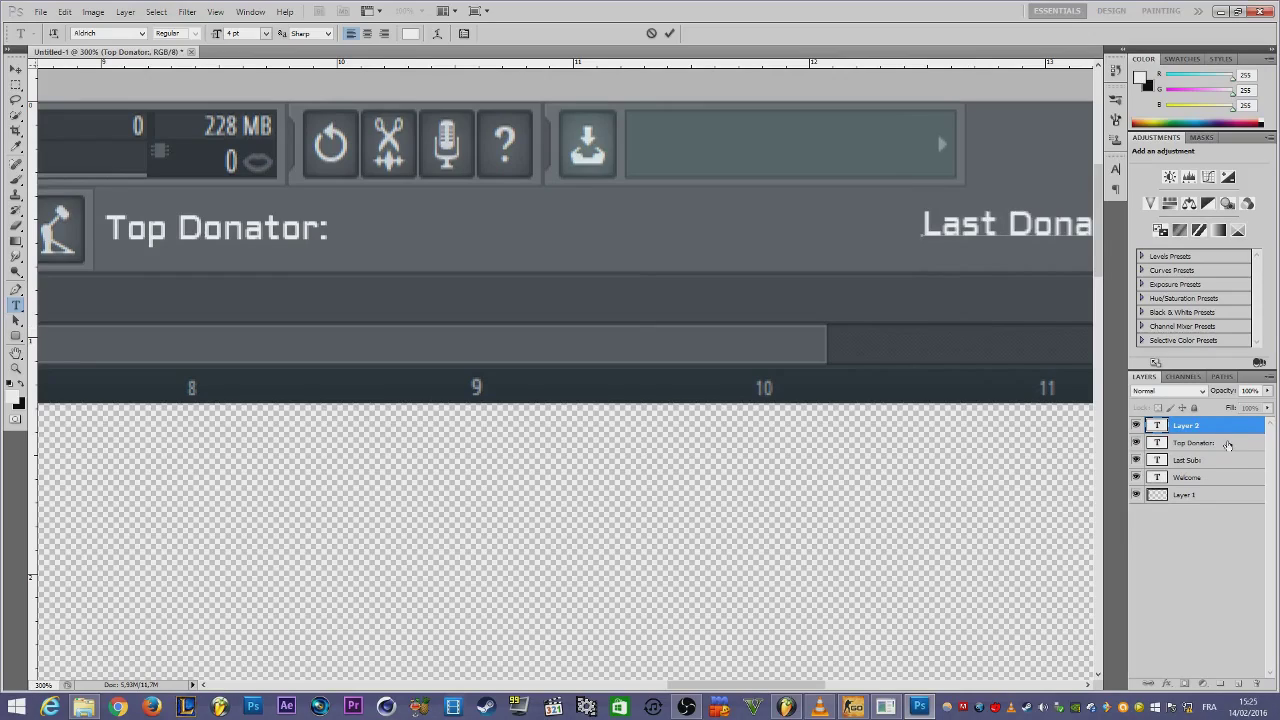
click(1172, 432)
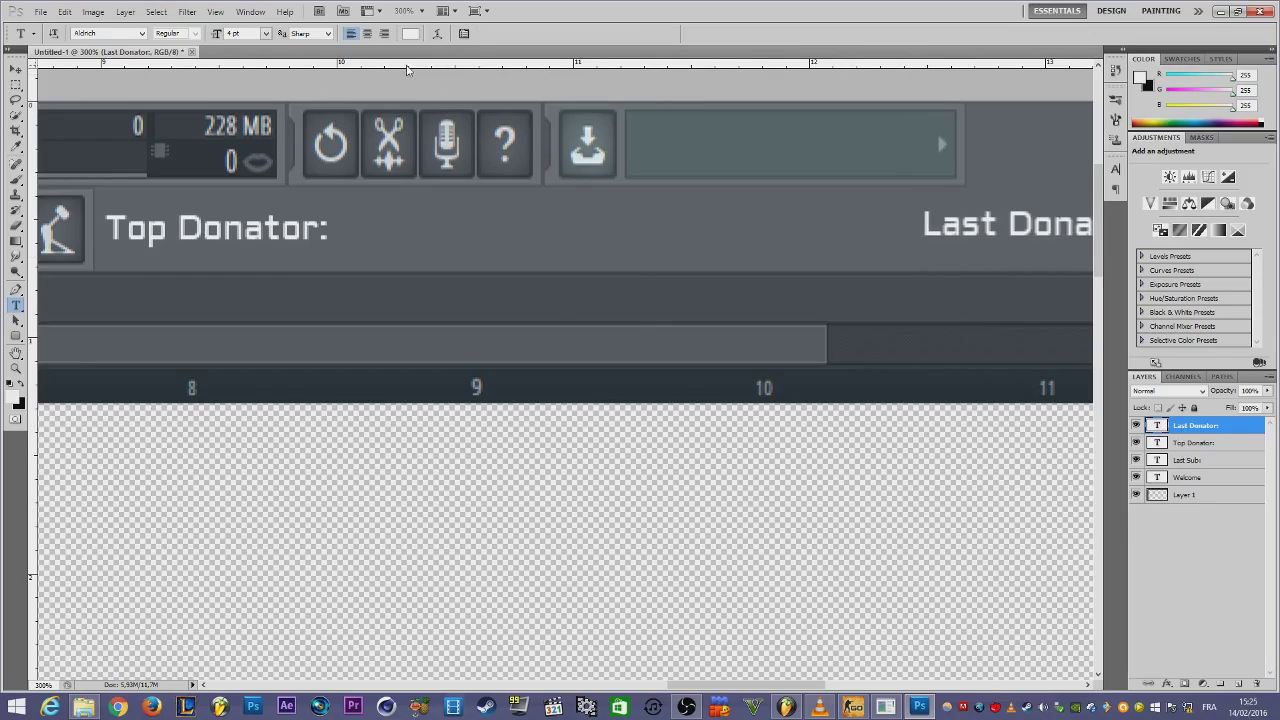
Align the "Last Donator:" text with the "Top Donator:" text using a horizontal guide, and hide the guide
drag(403, 65, 297, 241)
drag(745, 684, 830, 684)
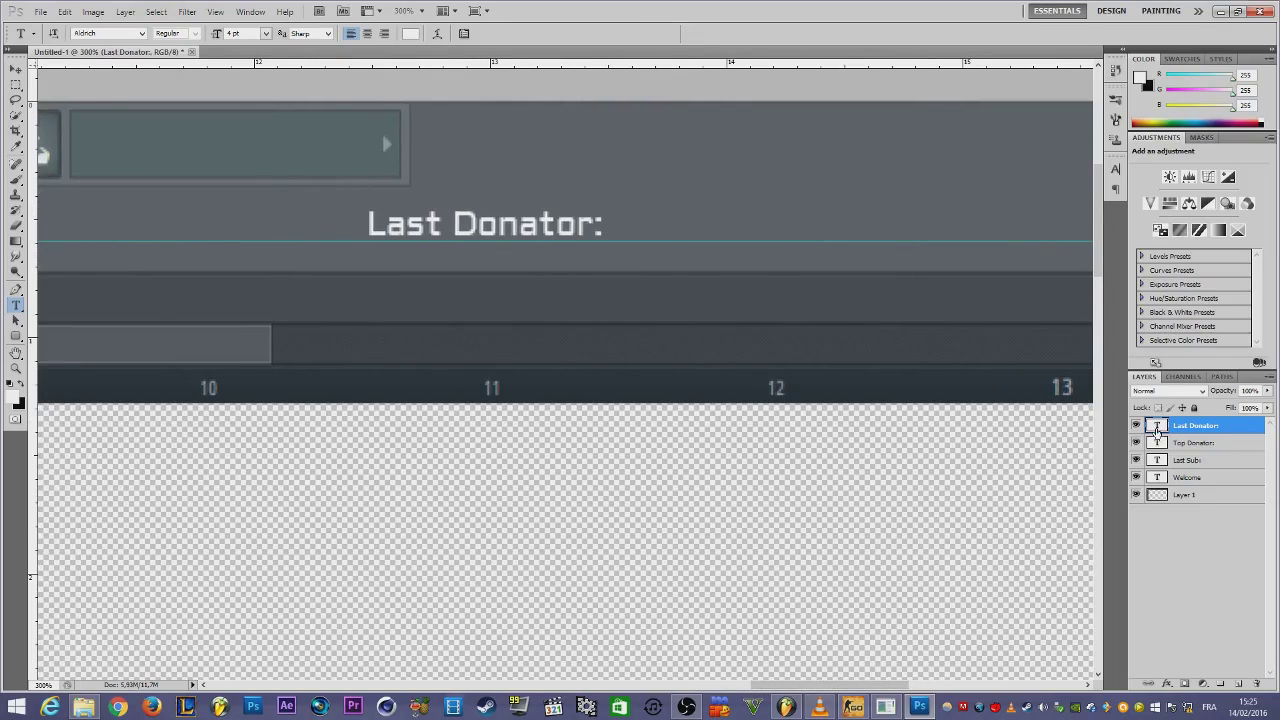
click(17, 68)
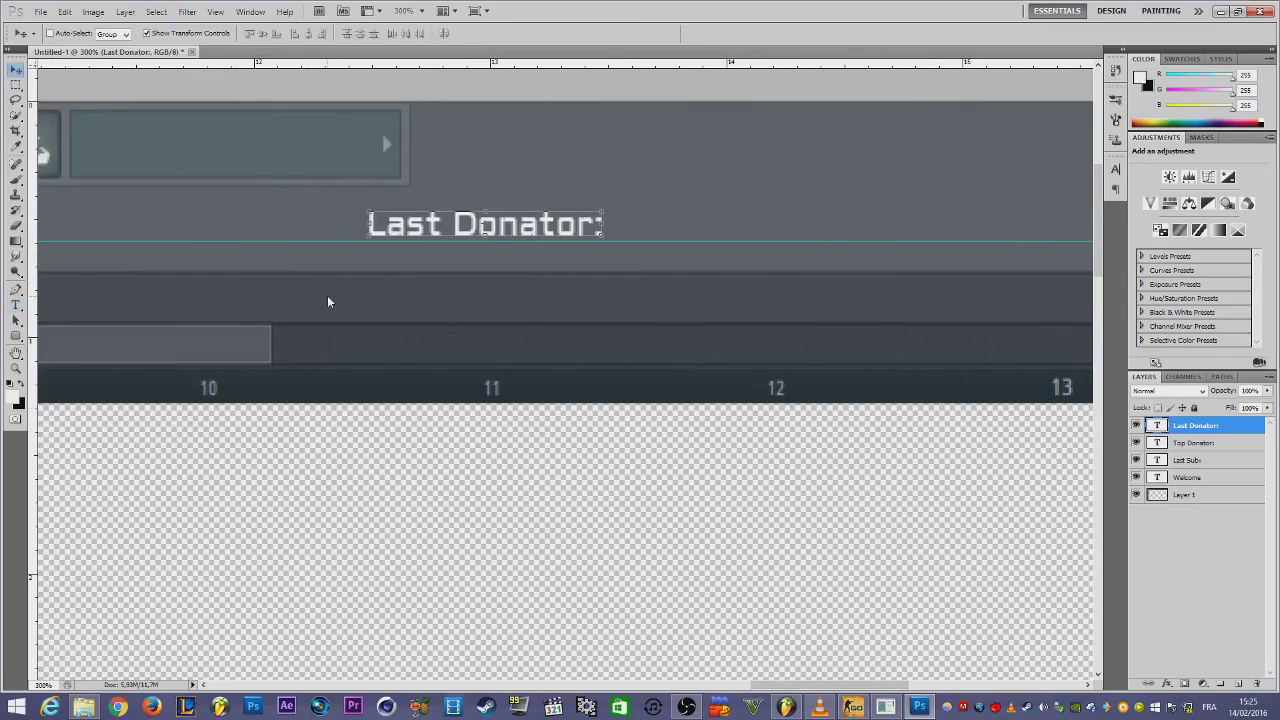
drag(410, 313, 410, 320)
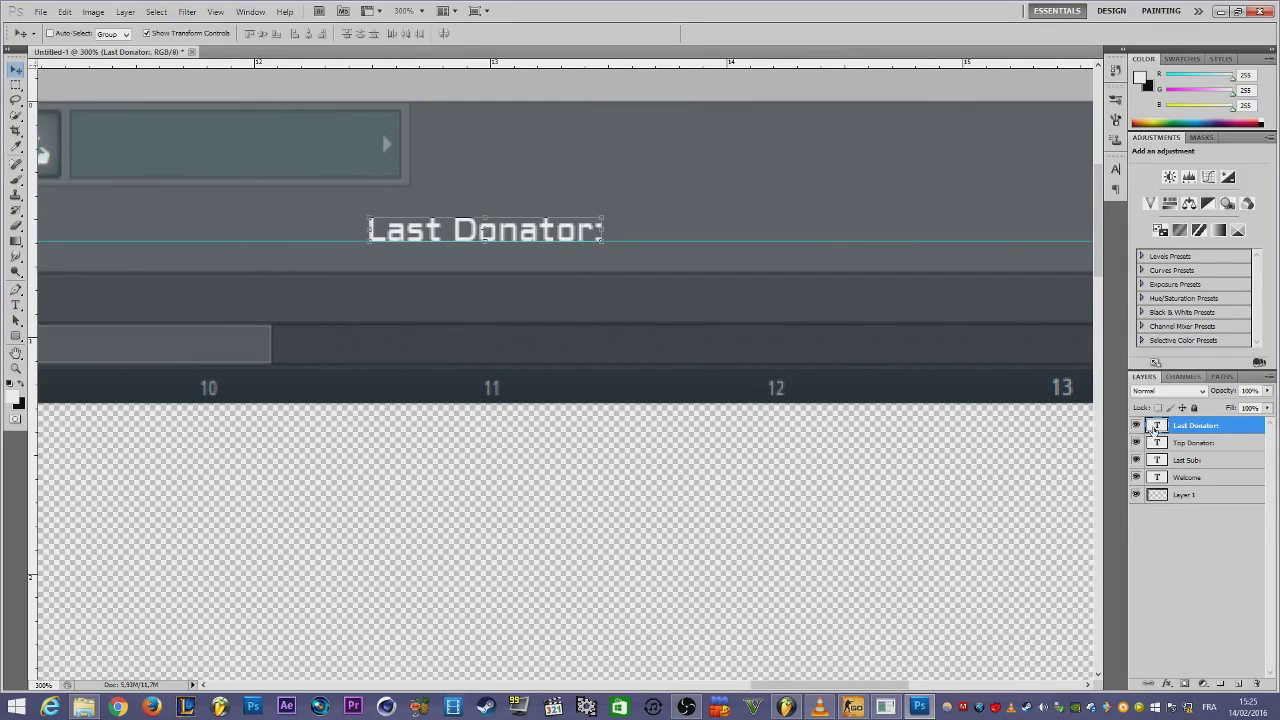
click(1174, 507)
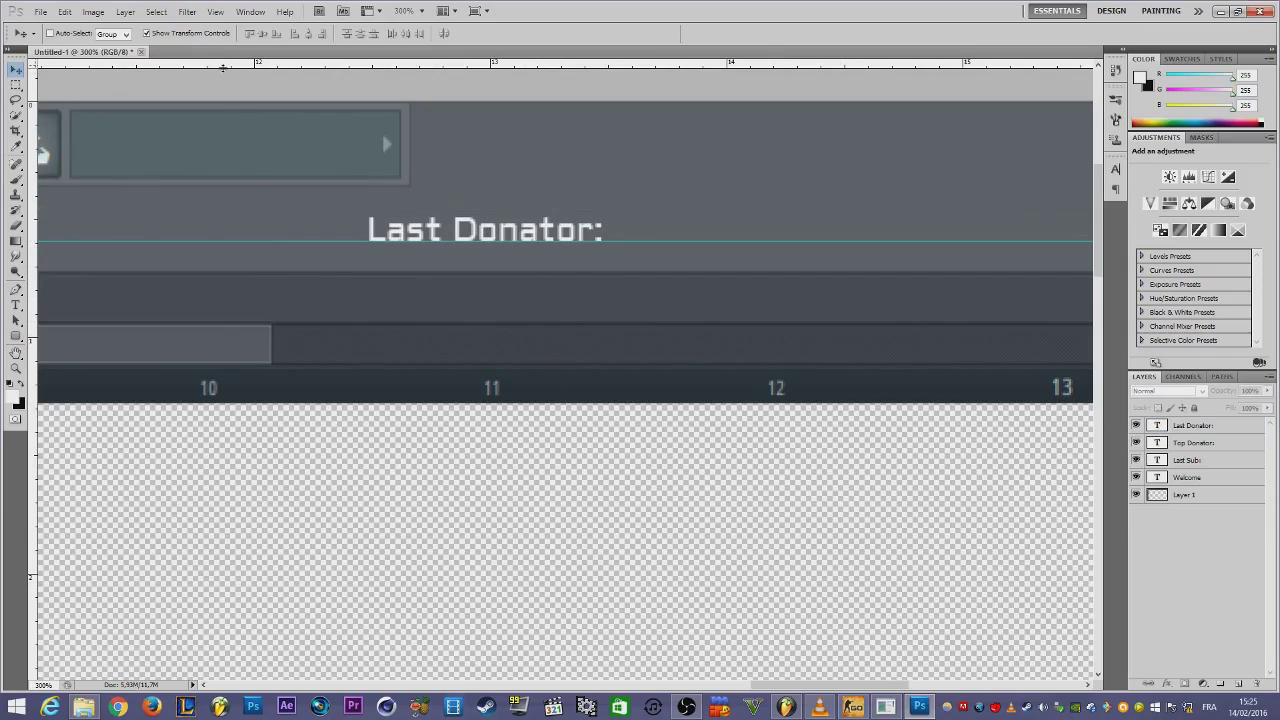
key(ctrl+h)
drag(830, 686, 680, 686)
key(z)
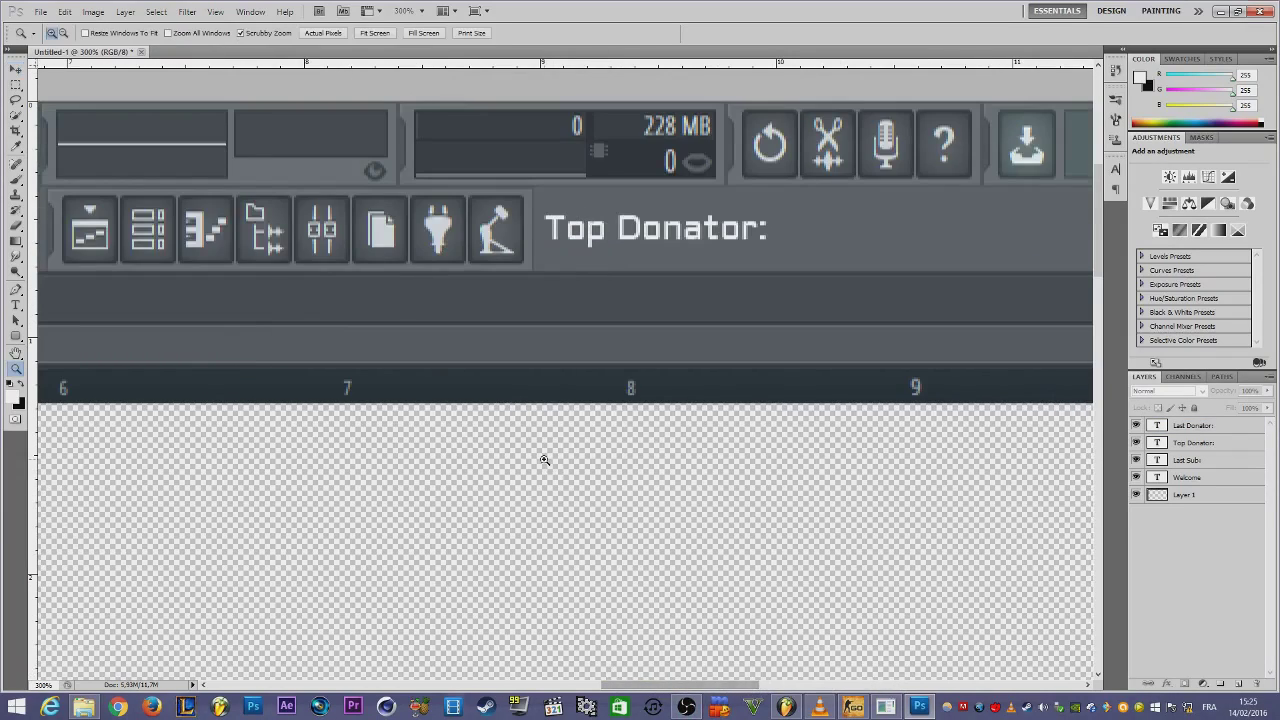
click(376, 33)
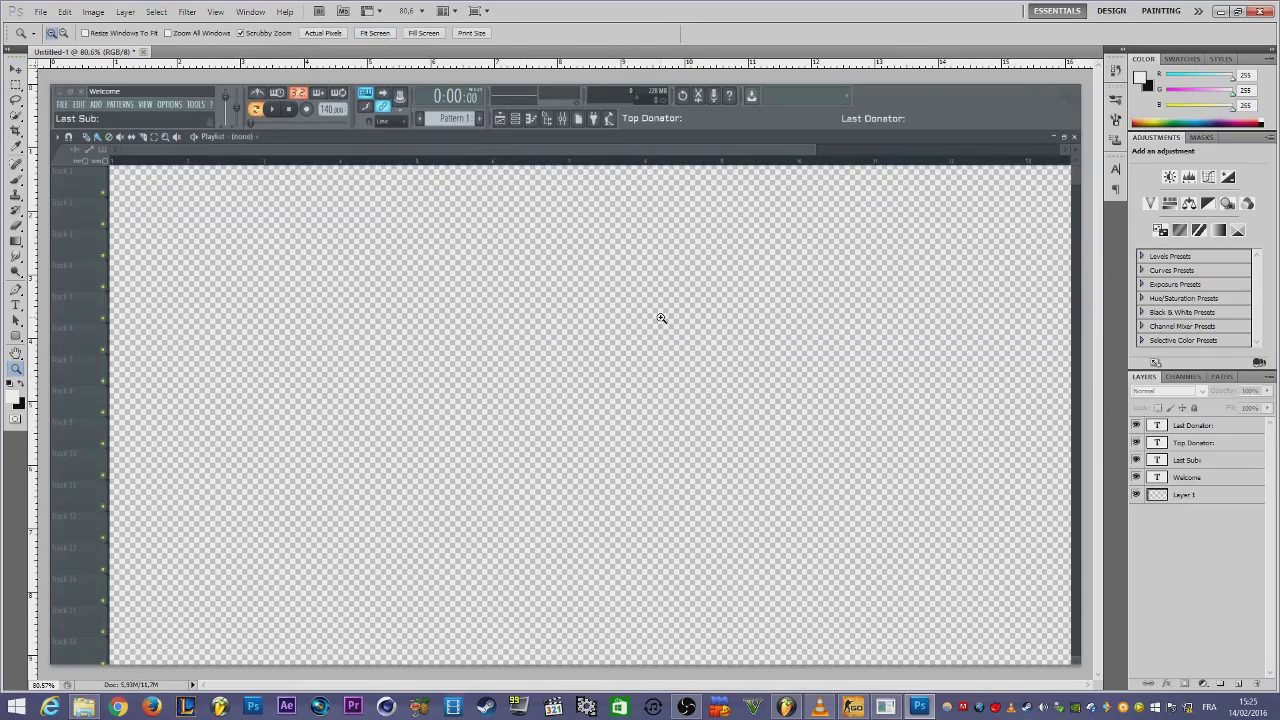
key(ctrl+s)
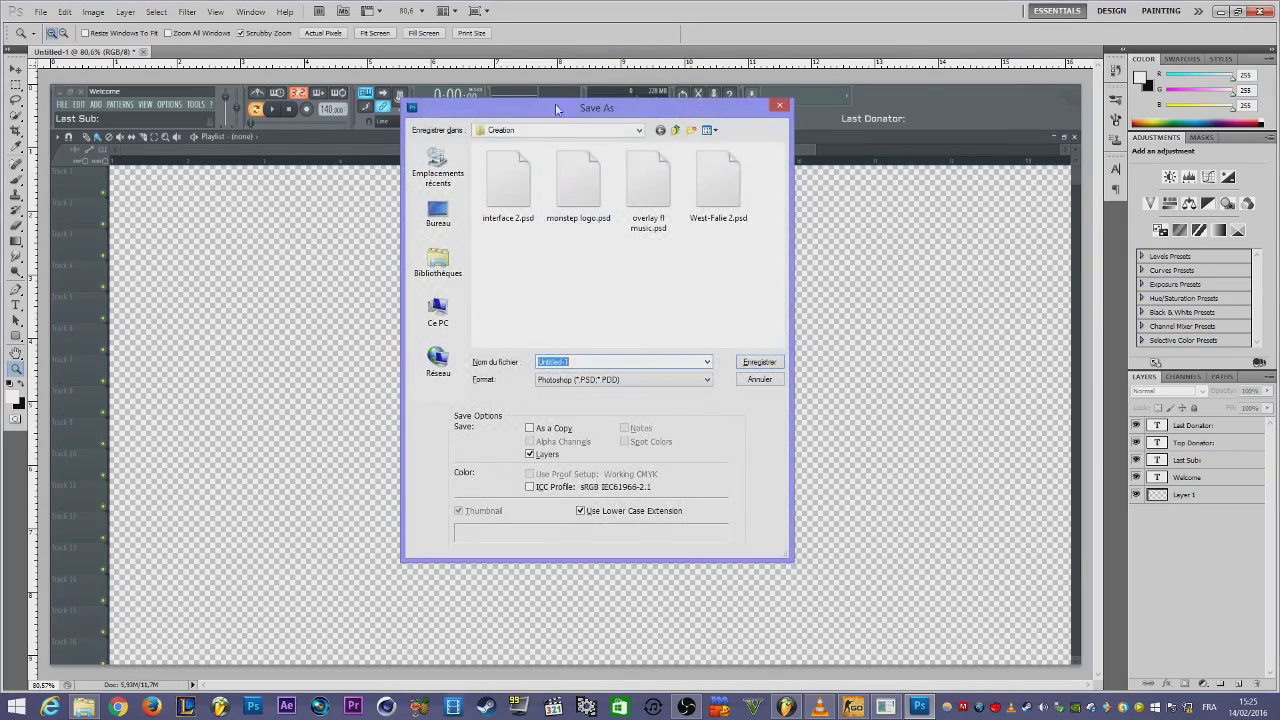
click(645, 379)
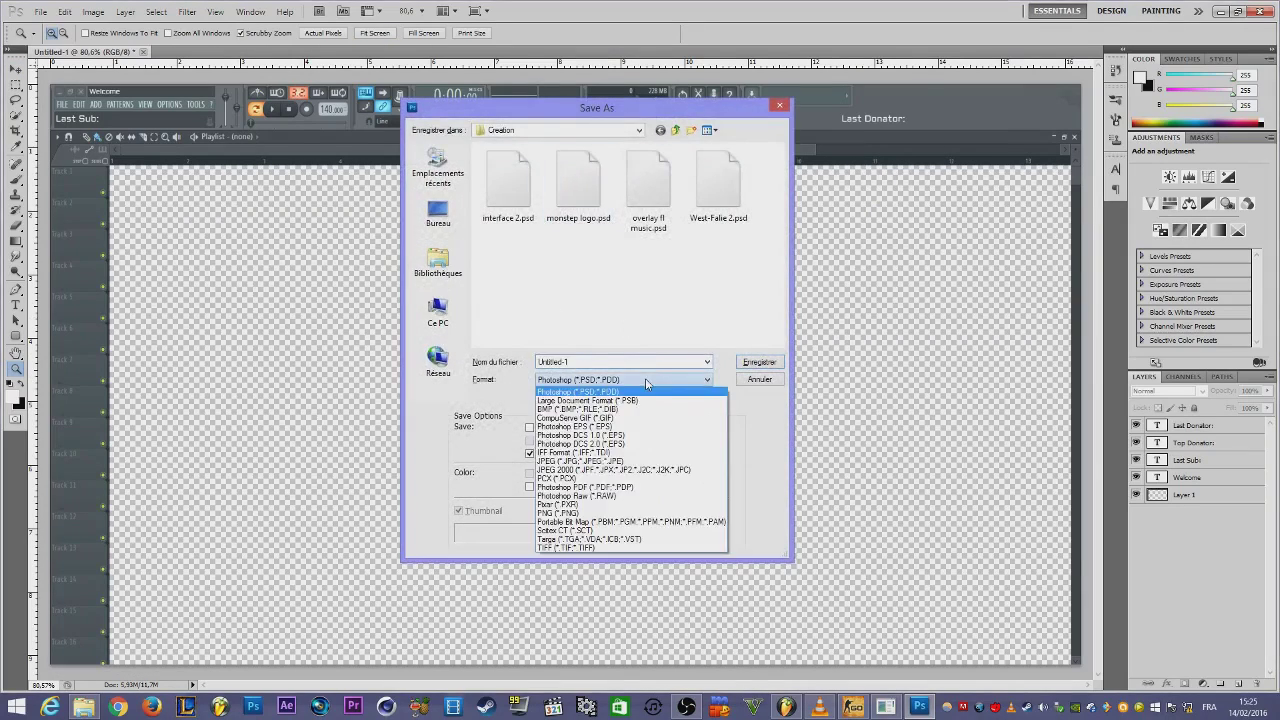
click(767, 402)
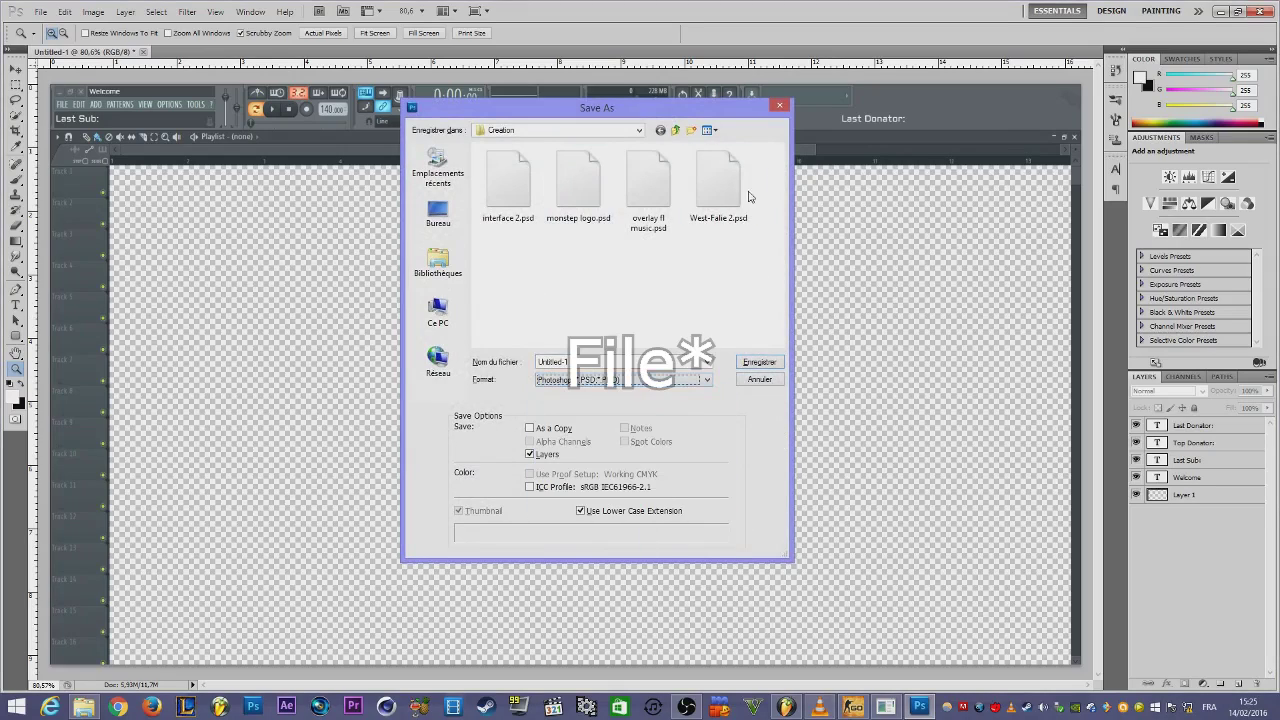
click(780, 105)
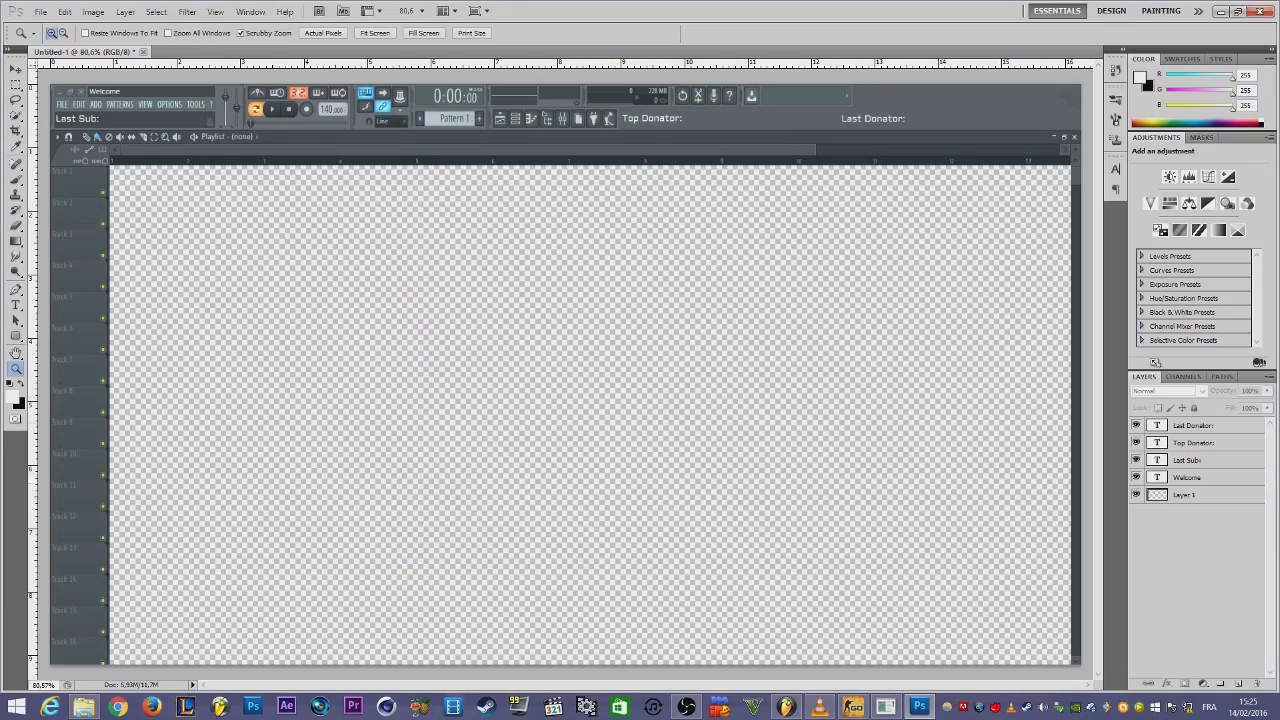
Switch to FL Studio, show the channel rack, and delete the Snare, Hat and Clap channels
click(786, 707)
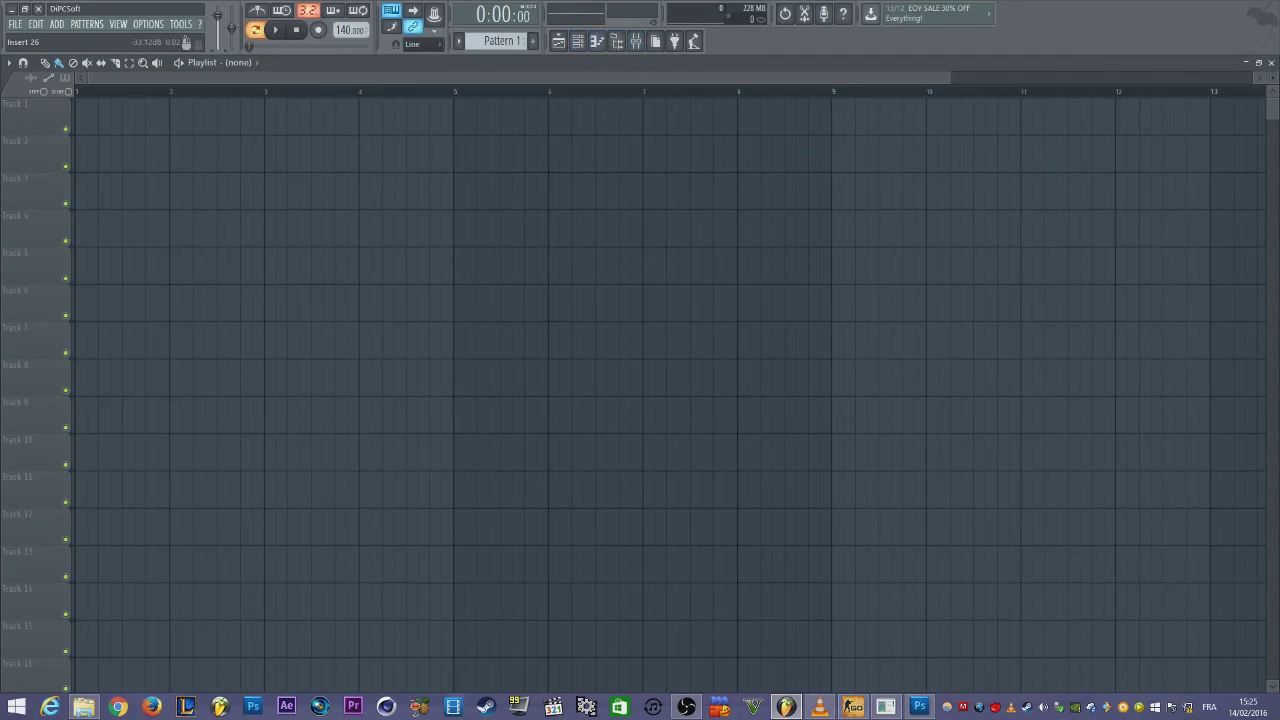
click(593, 45)
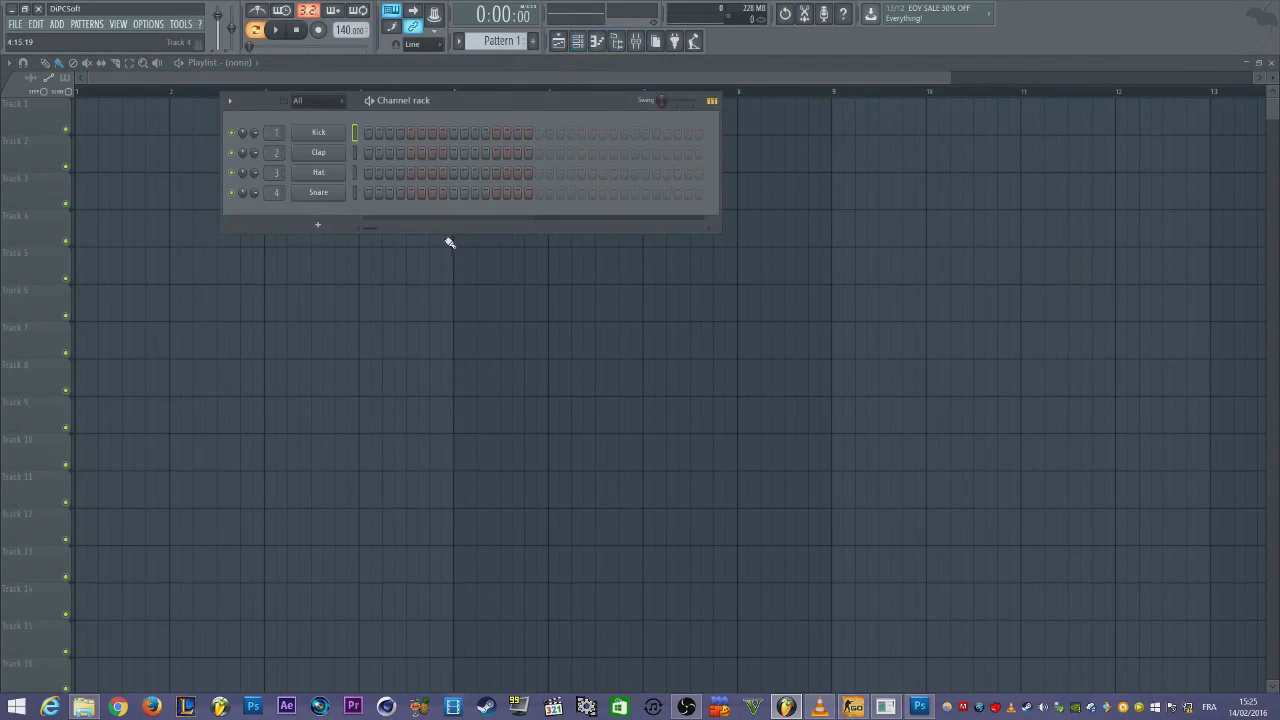
right_click(320, 192)
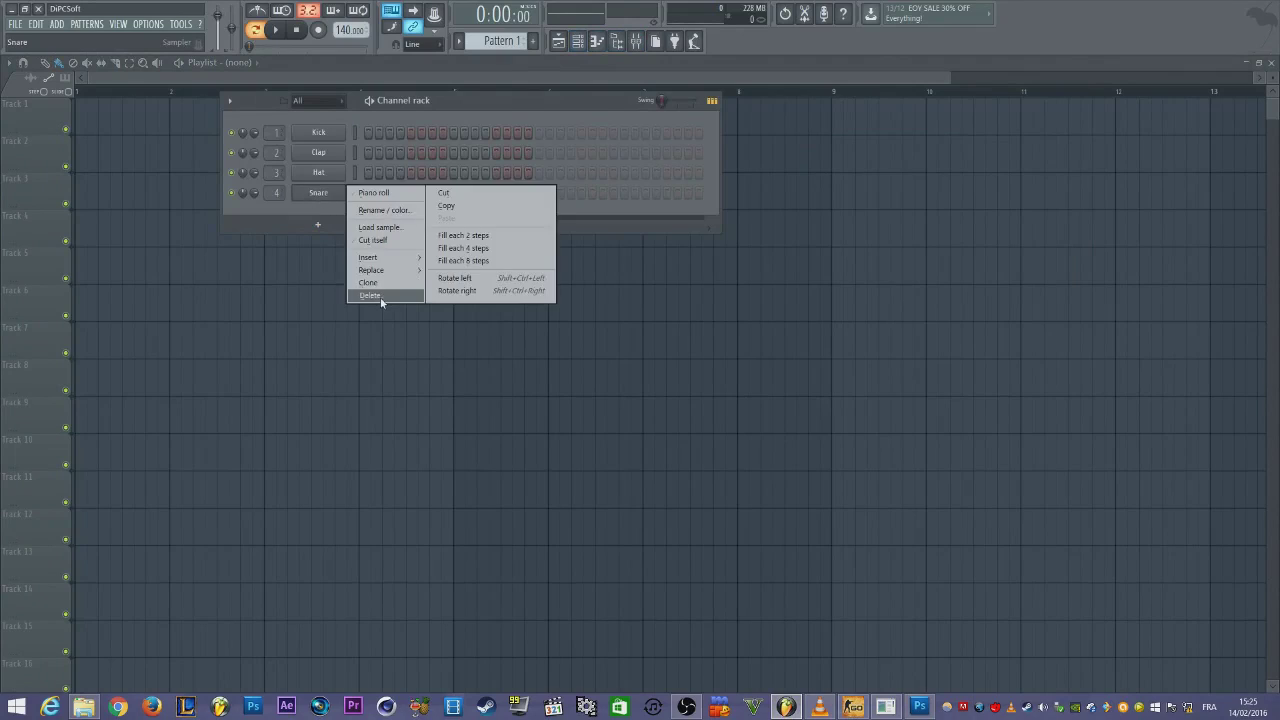
click(380, 297)
right_click(335, 181)
click(386, 276)
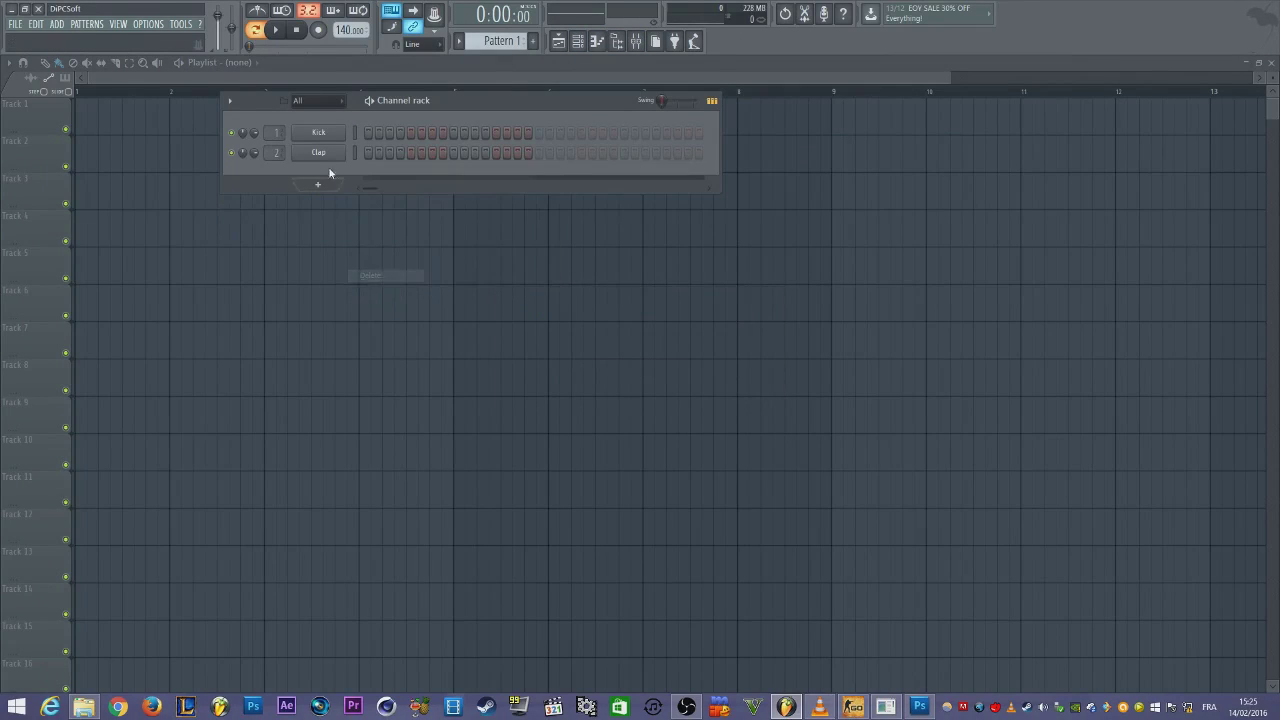
right_click(330, 160)
click(385, 257)
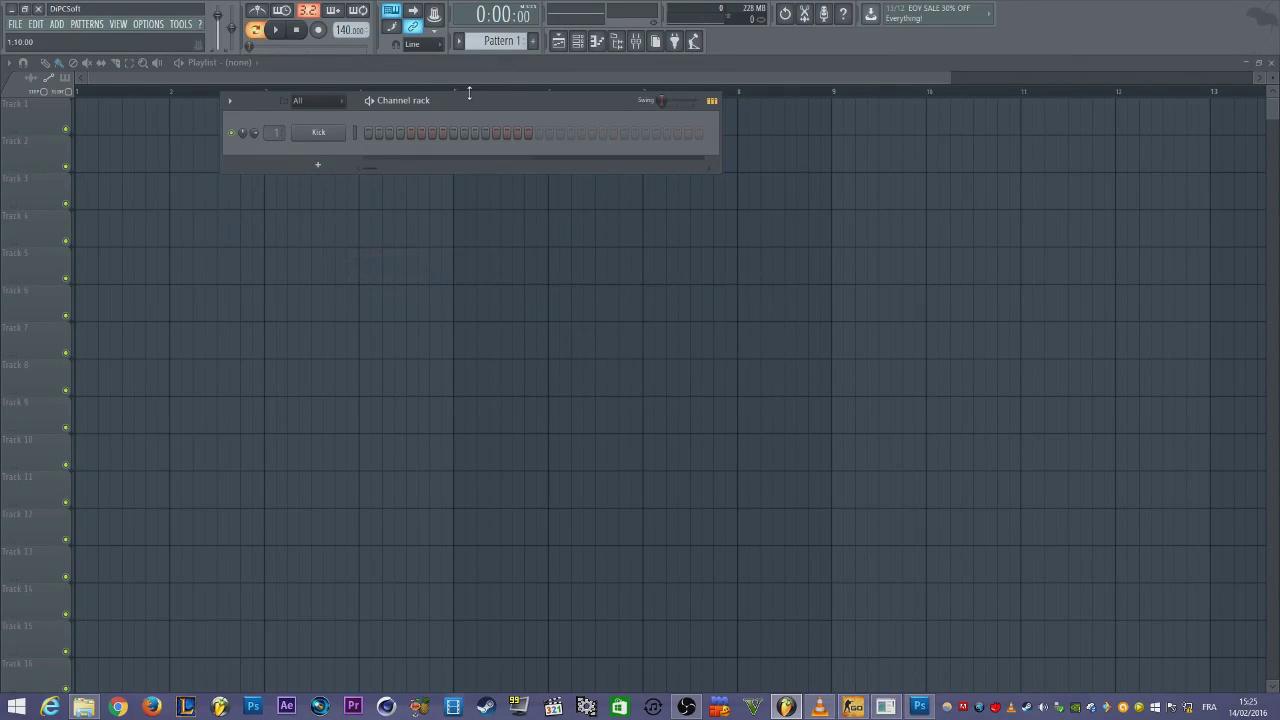
Move the channel rack further right over the playlist, and open the Kick piano roll, shrunk into the playlist's lower-left corner
drag(470, 99, 830, 140)
click(597, 40)
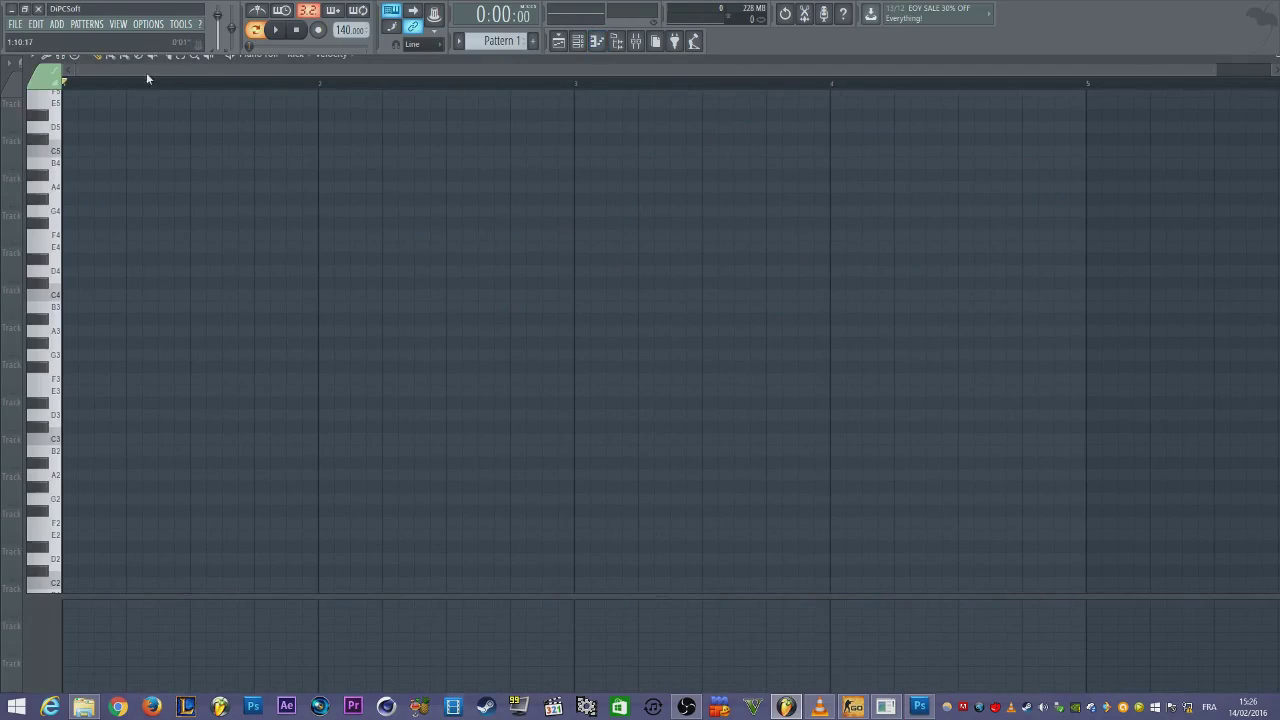
double_click(383, 56)
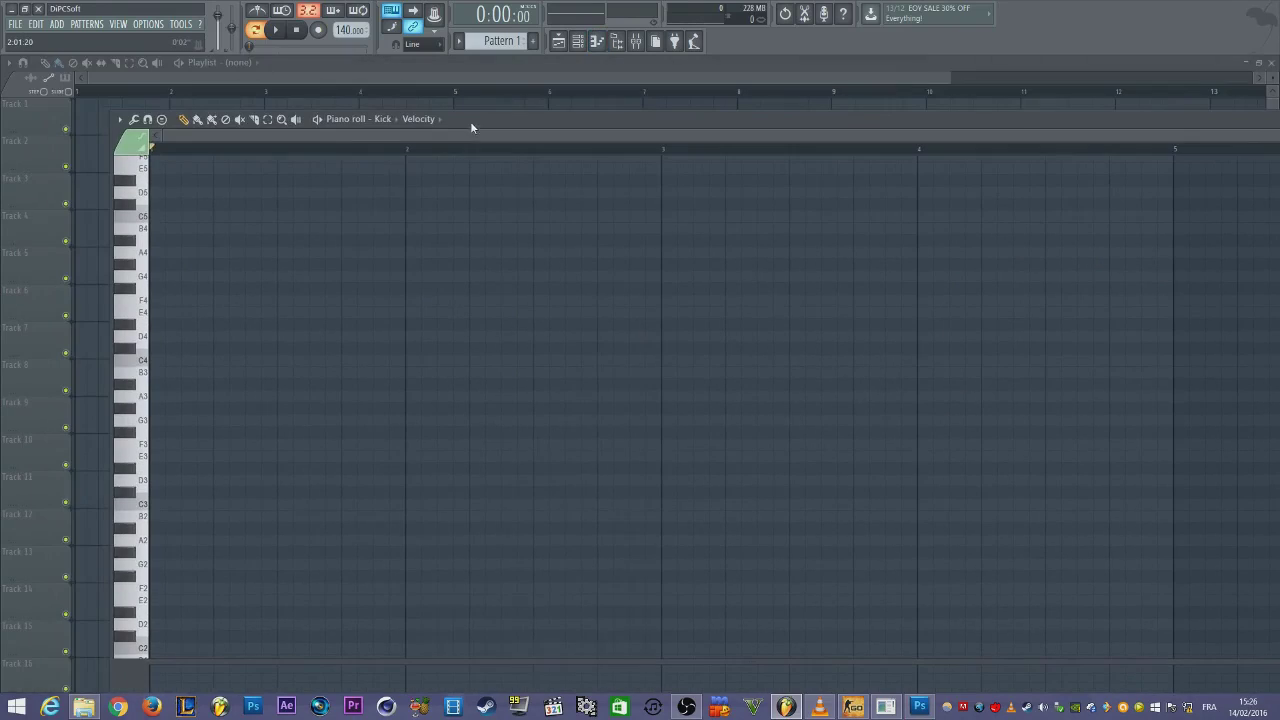
drag(116, 113, 856, 465)
drag(1209, 490, 371, 422)
drag(538, 412, 361, 466)
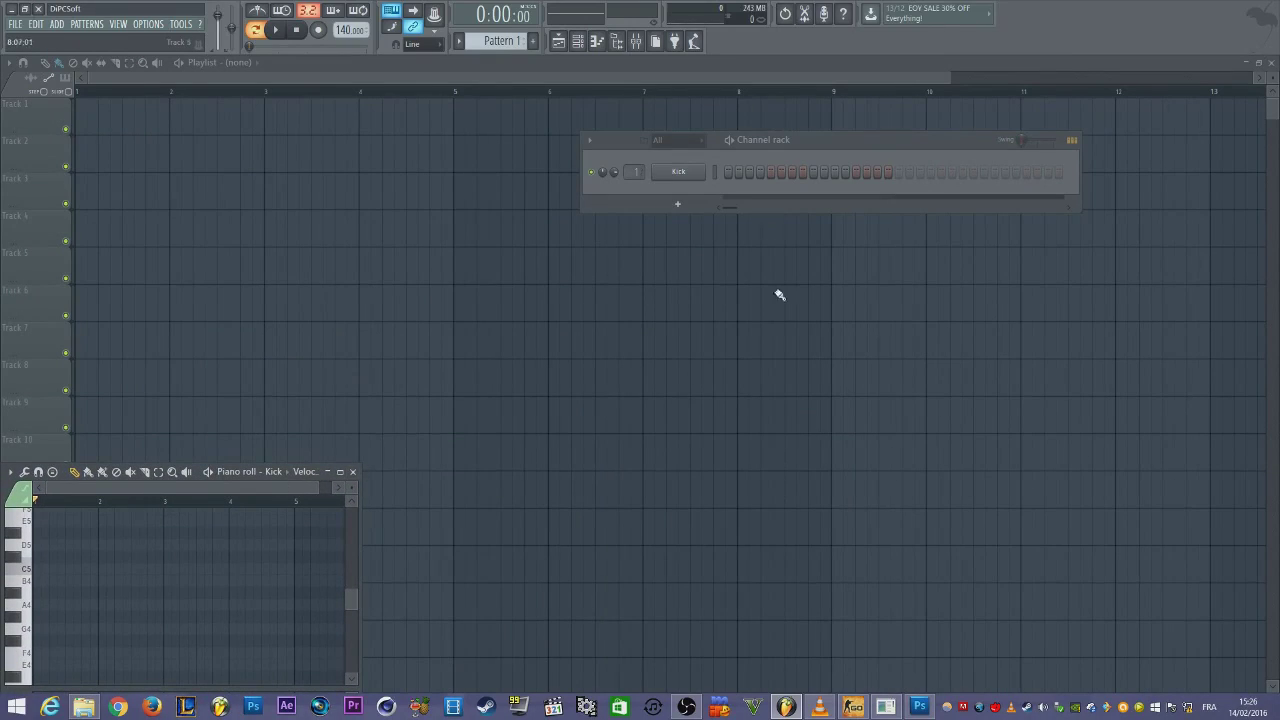
Switch to Photoshop, paste the new FL Studio screenshot into the overlay, and cut the channel rack out of it
click(918, 707)
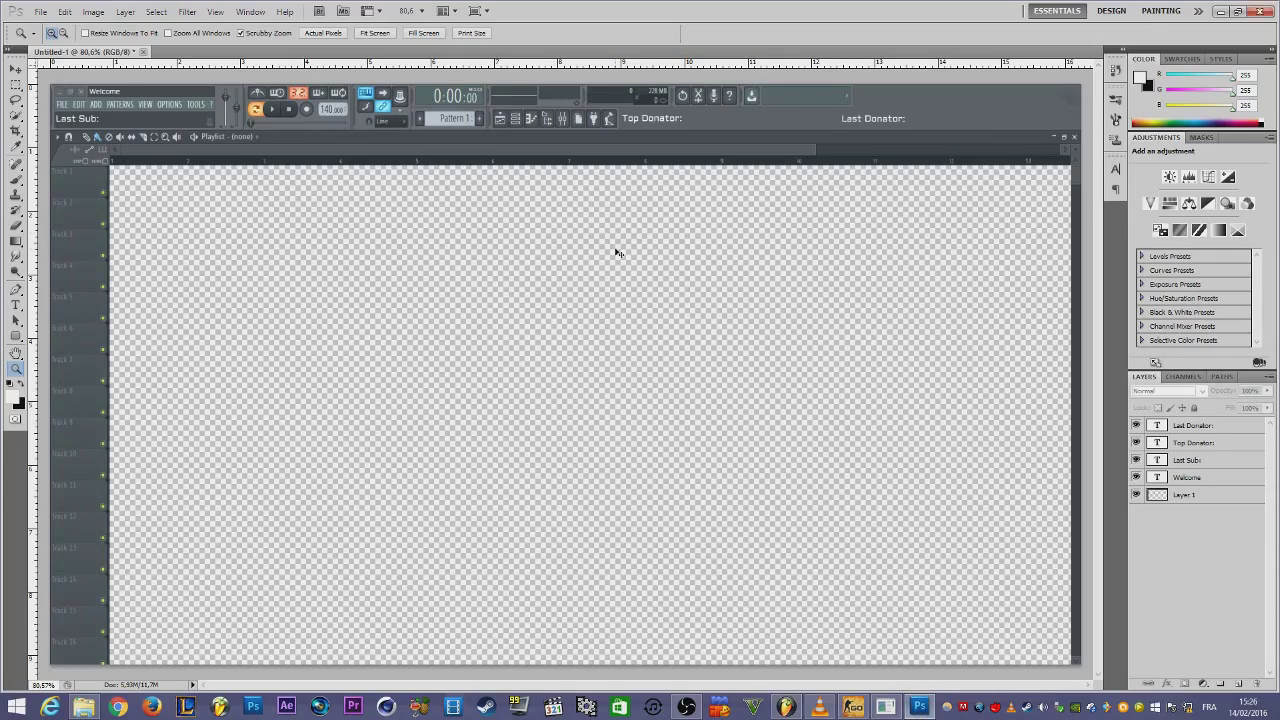
key(ctrl+v)
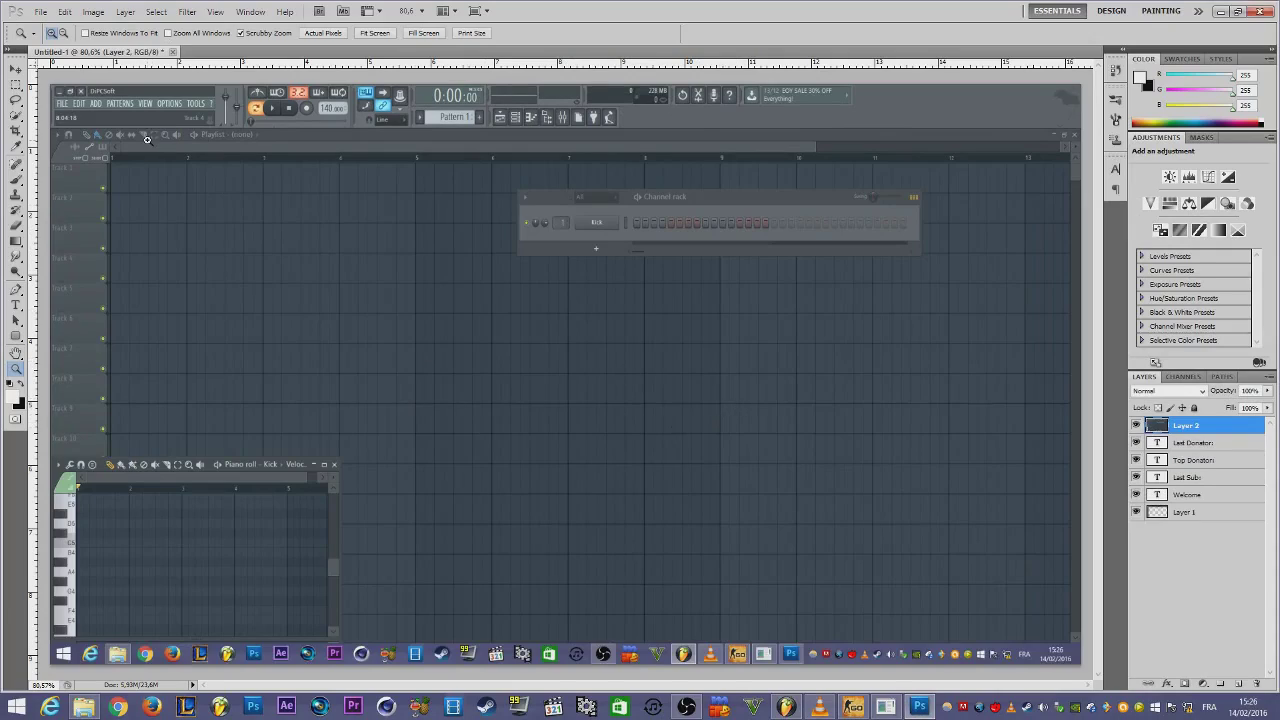
click(16, 85)
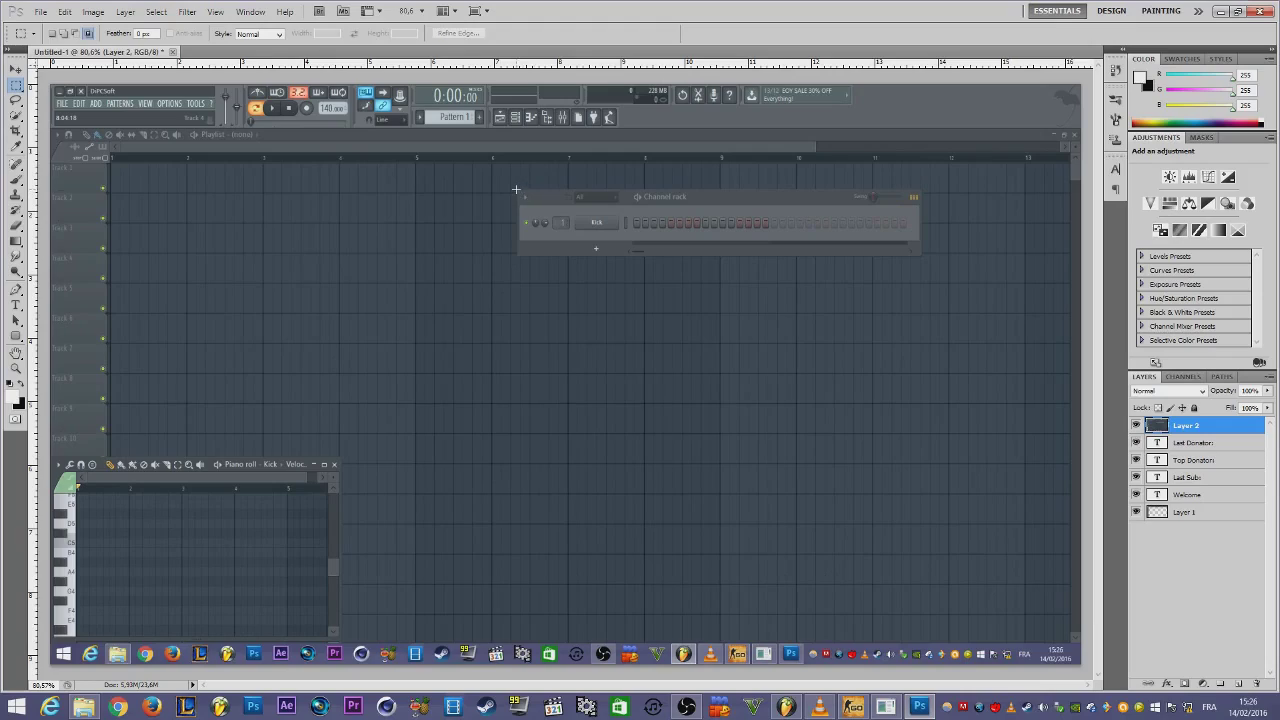
drag(597, 238, 921, 257)
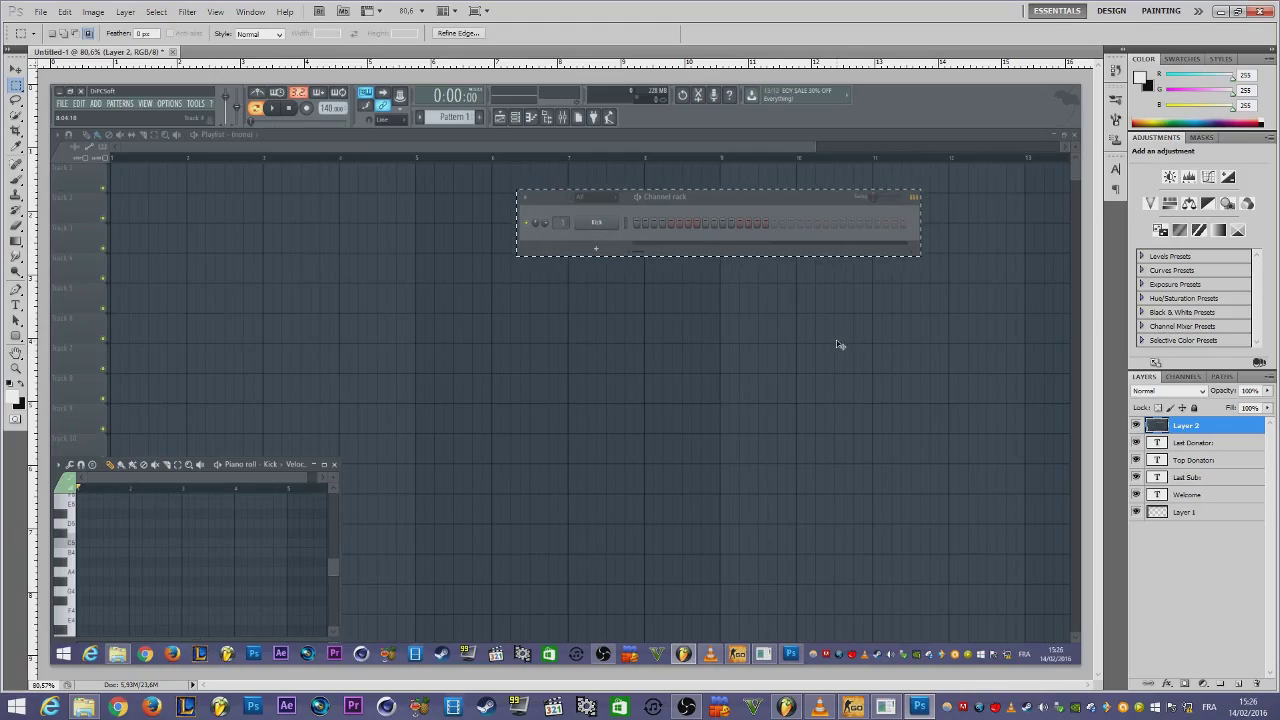
key(ctrl+x)
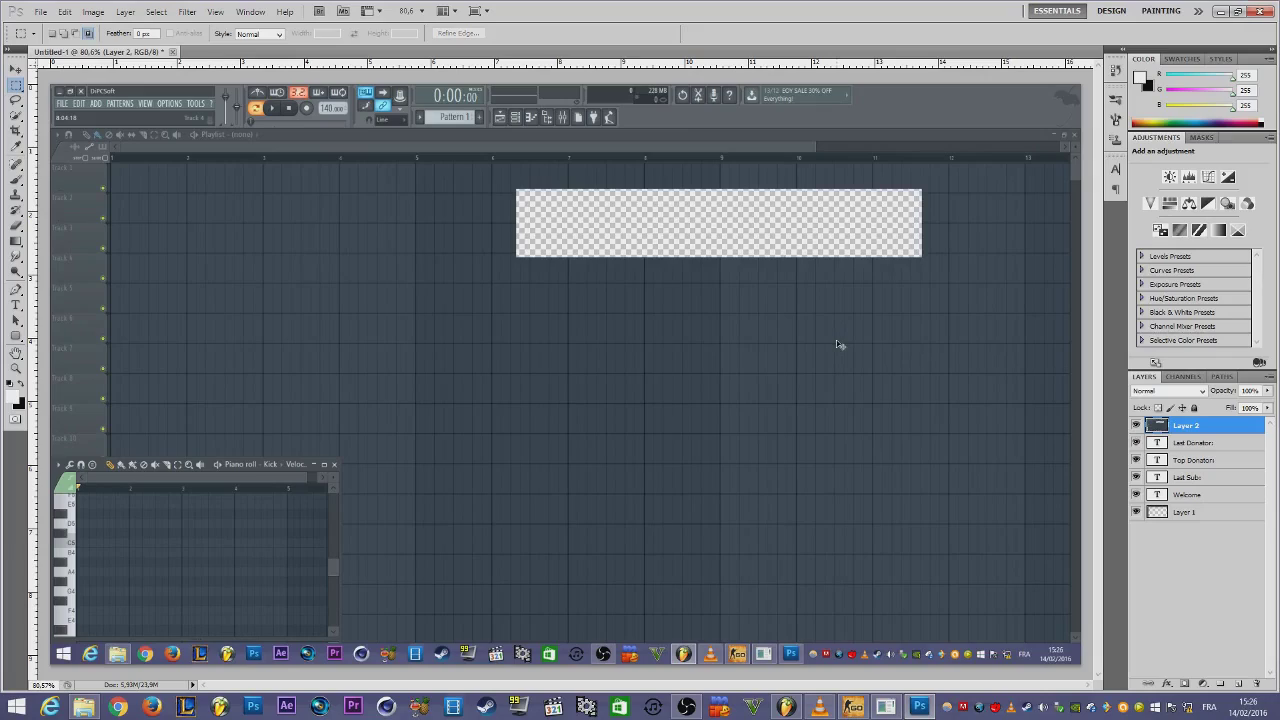
Create a 755 × 127 px document from the clipboard size, unlock its background layer, and paste the channel rack into it
key(ctrl+n)
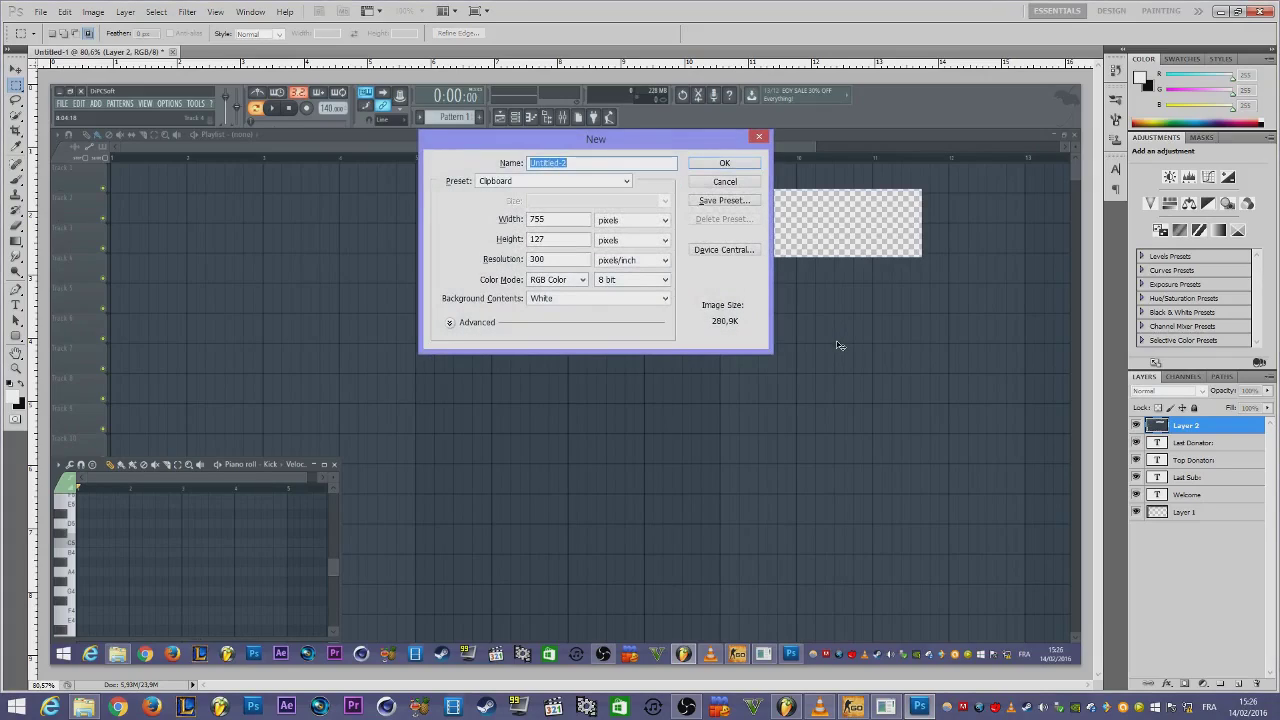
key(Return)
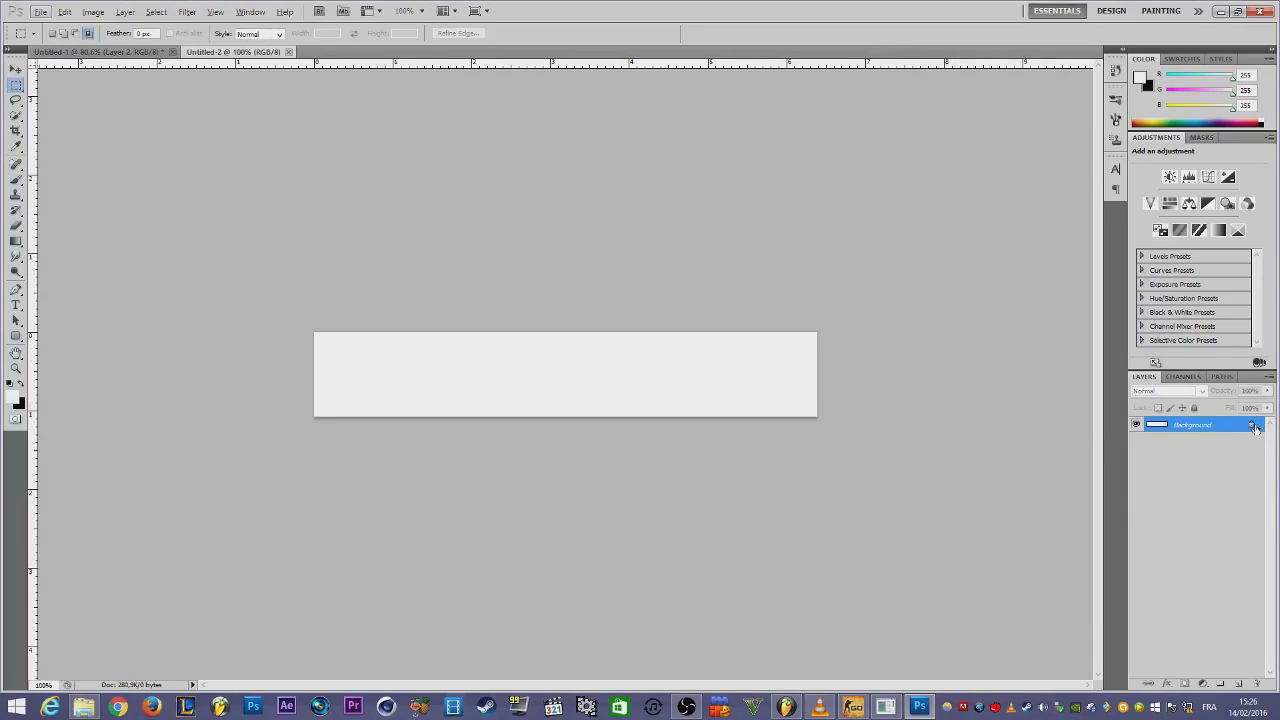
alt+double_click(1251, 427)
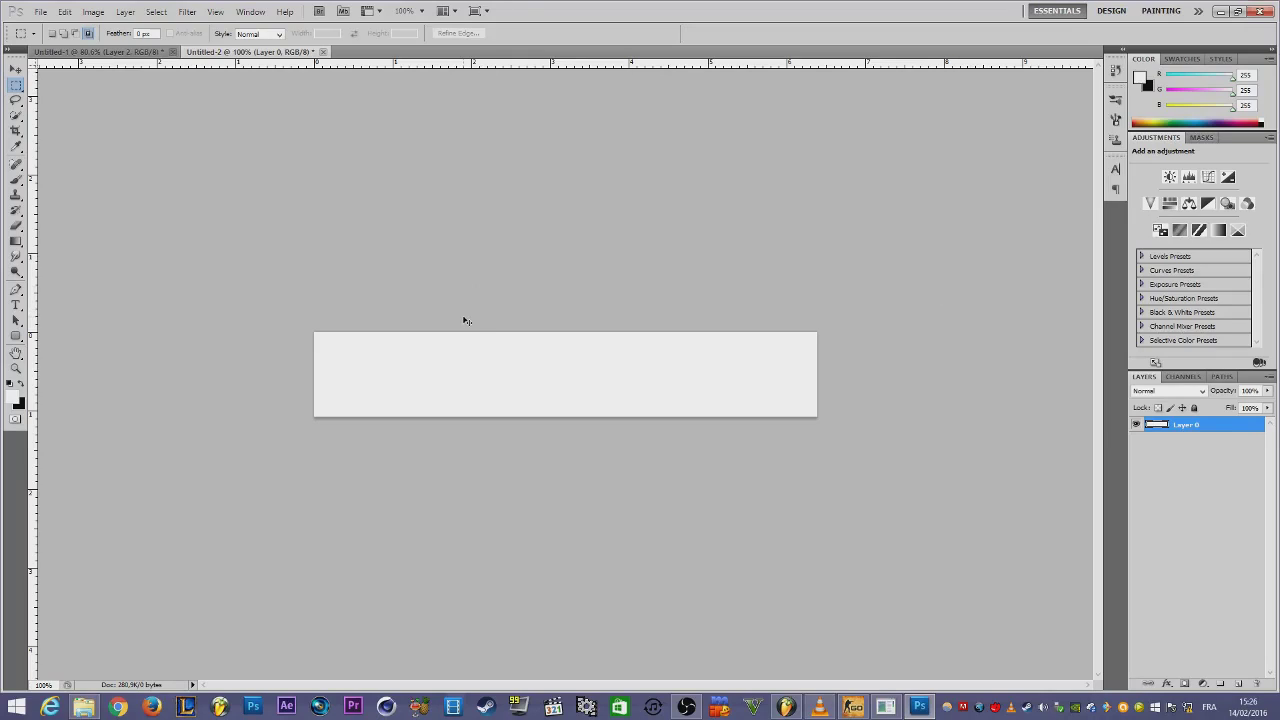
key(ctrl+v)
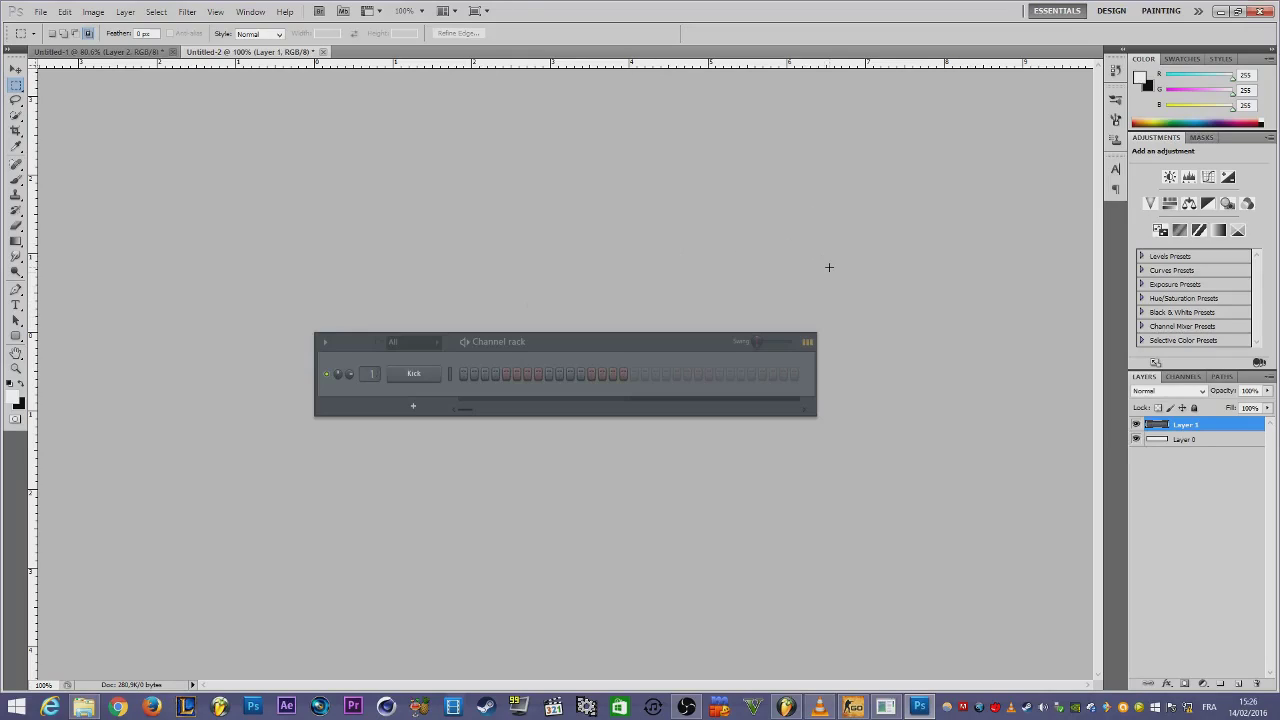
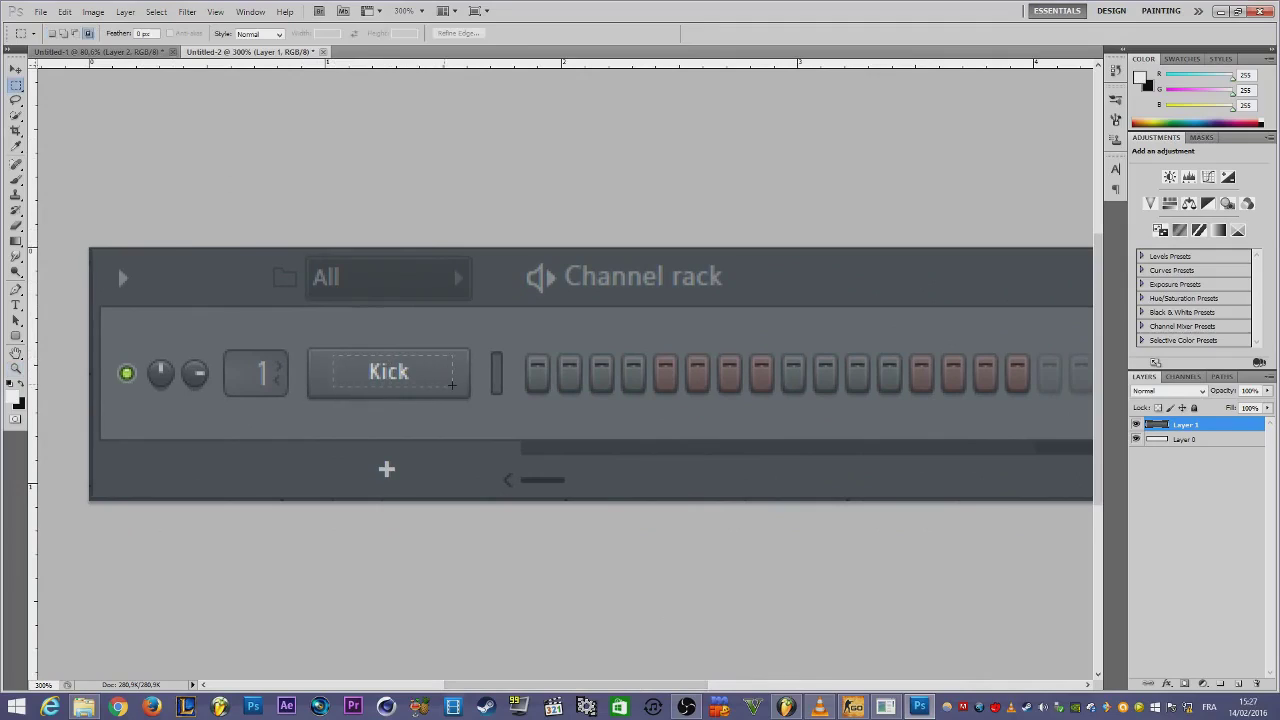
Select the "Kick" label, paint over it with the button's sampled grey #555e63, and deselect
drag(451, 384, 452, 385)
key(b)
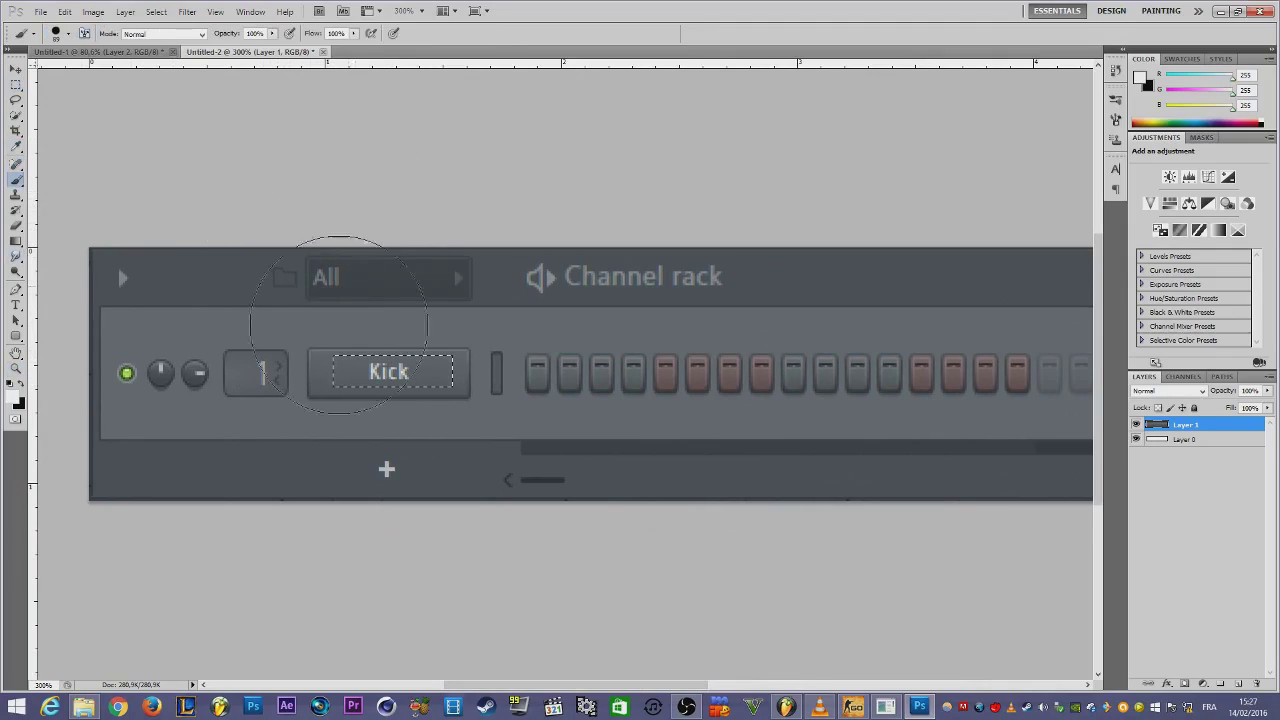
click(16, 400)
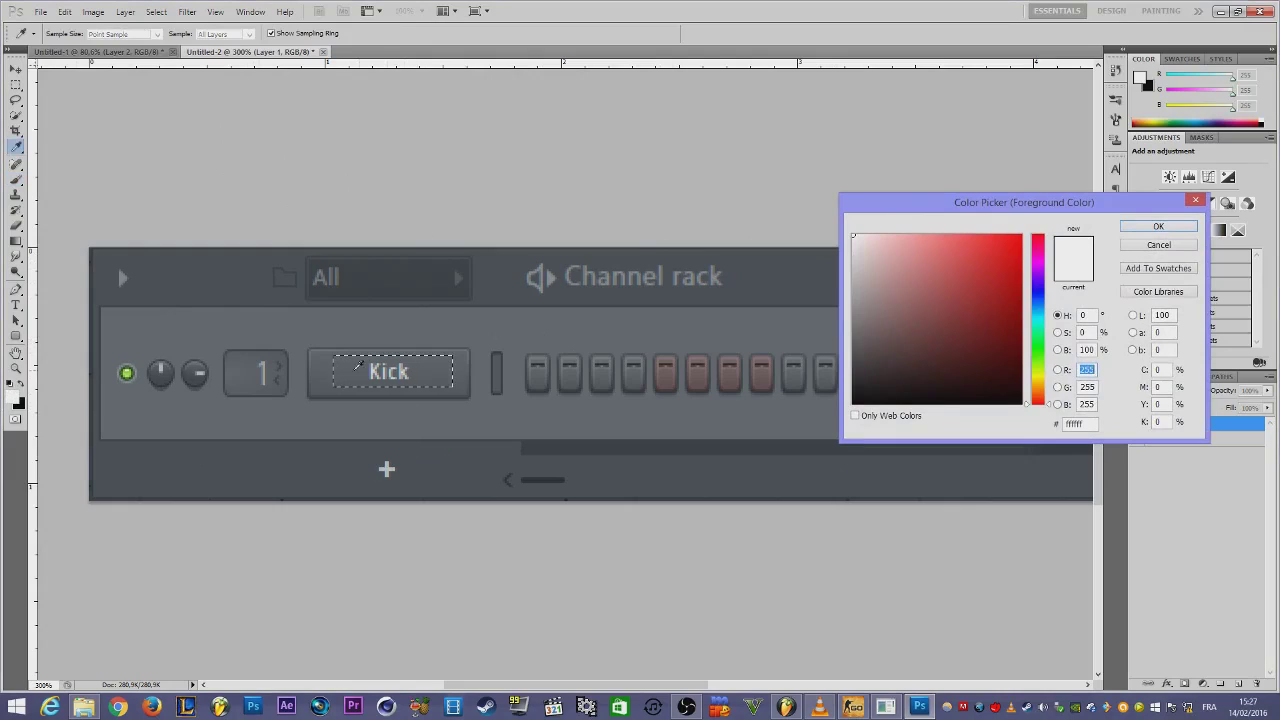
click(325, 368)
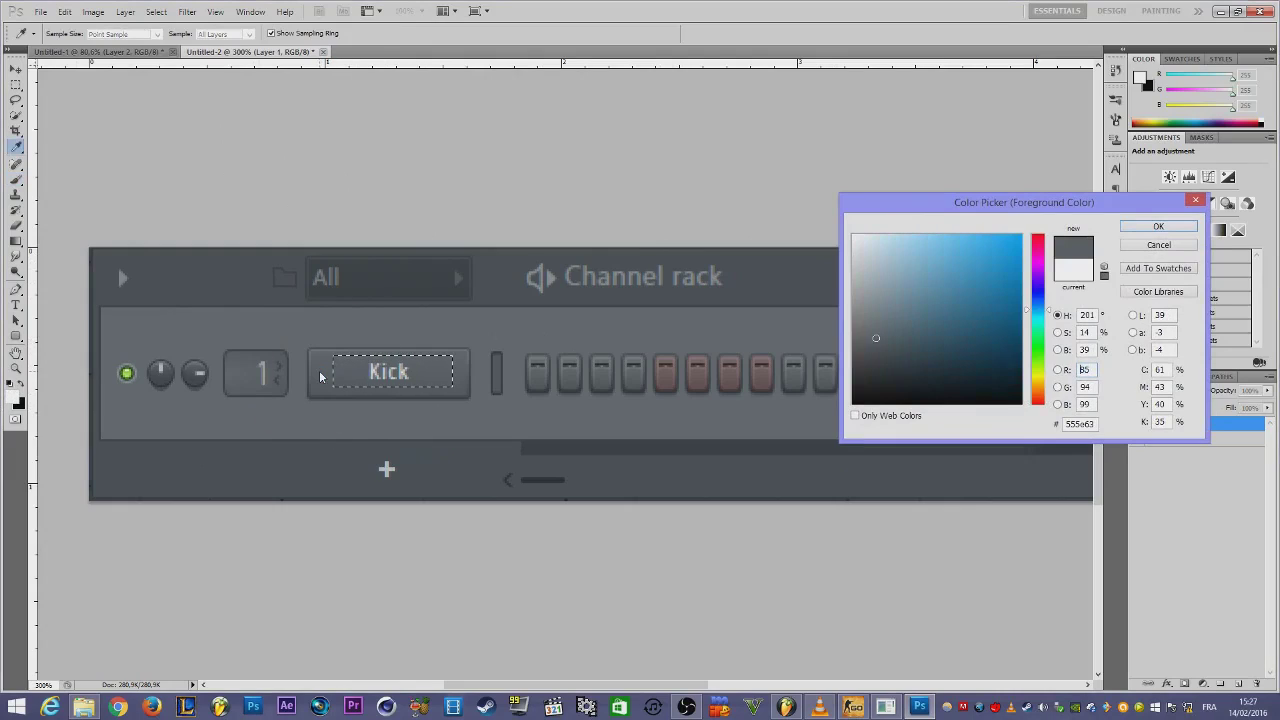
click(1130, 226)
key(b)
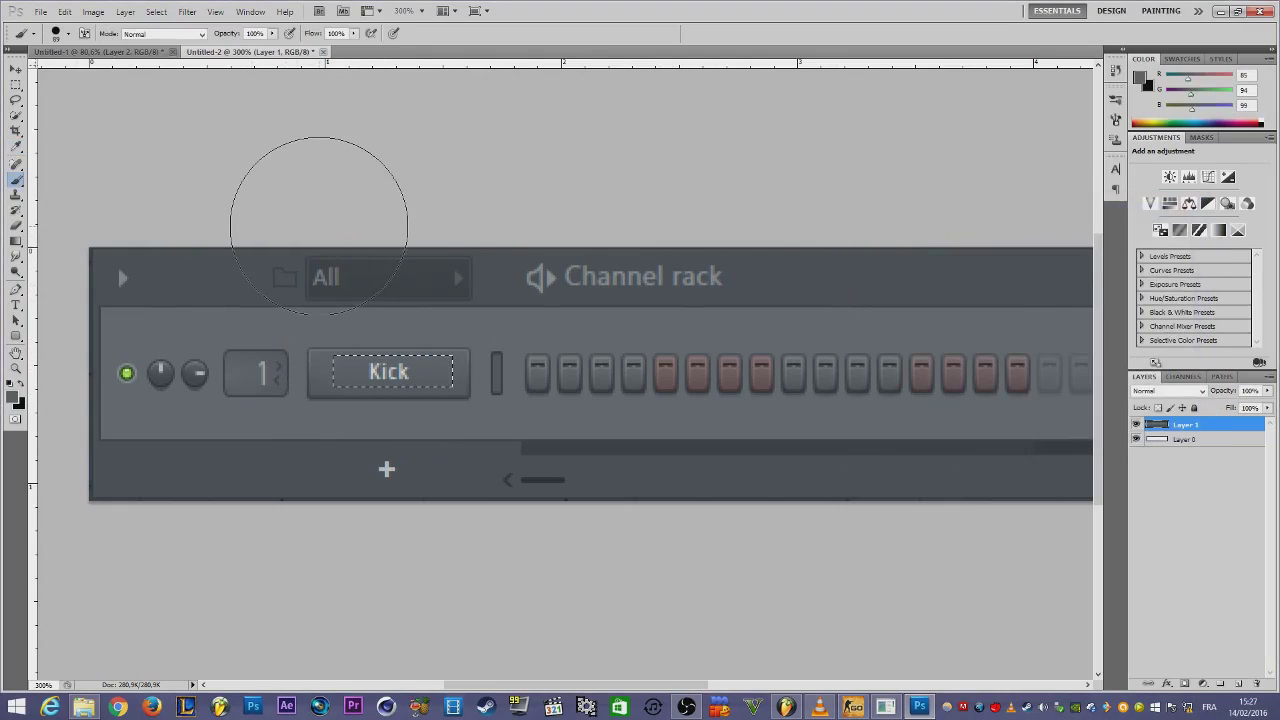
drag(360, 372, 415, 372)
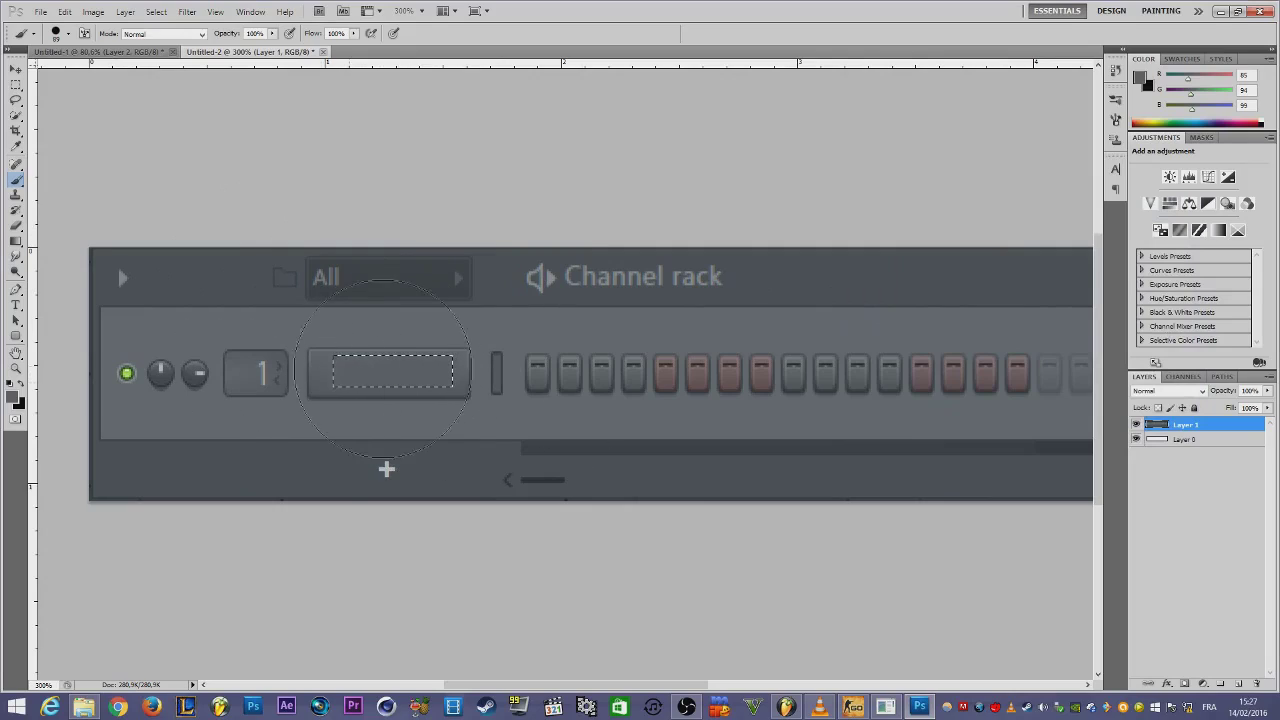
key(ctrl+d)
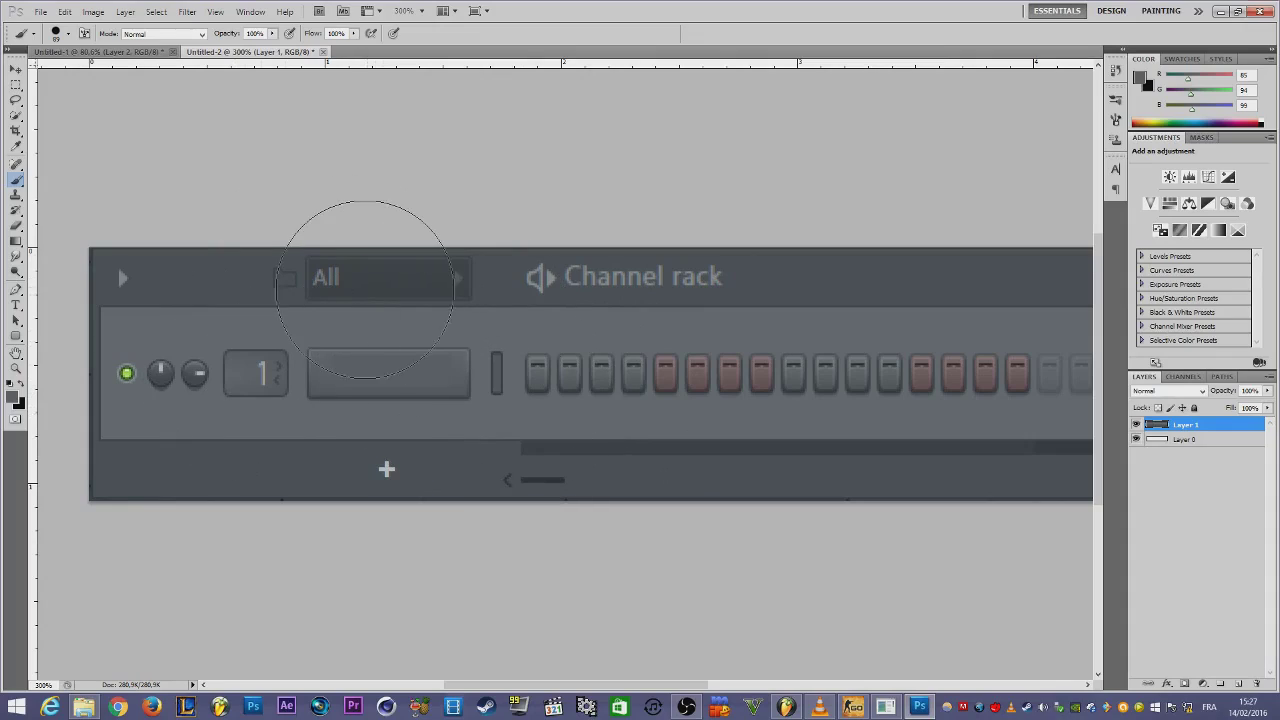
Add the white 4 pt text "Music" on the blanked channel button
key(t)
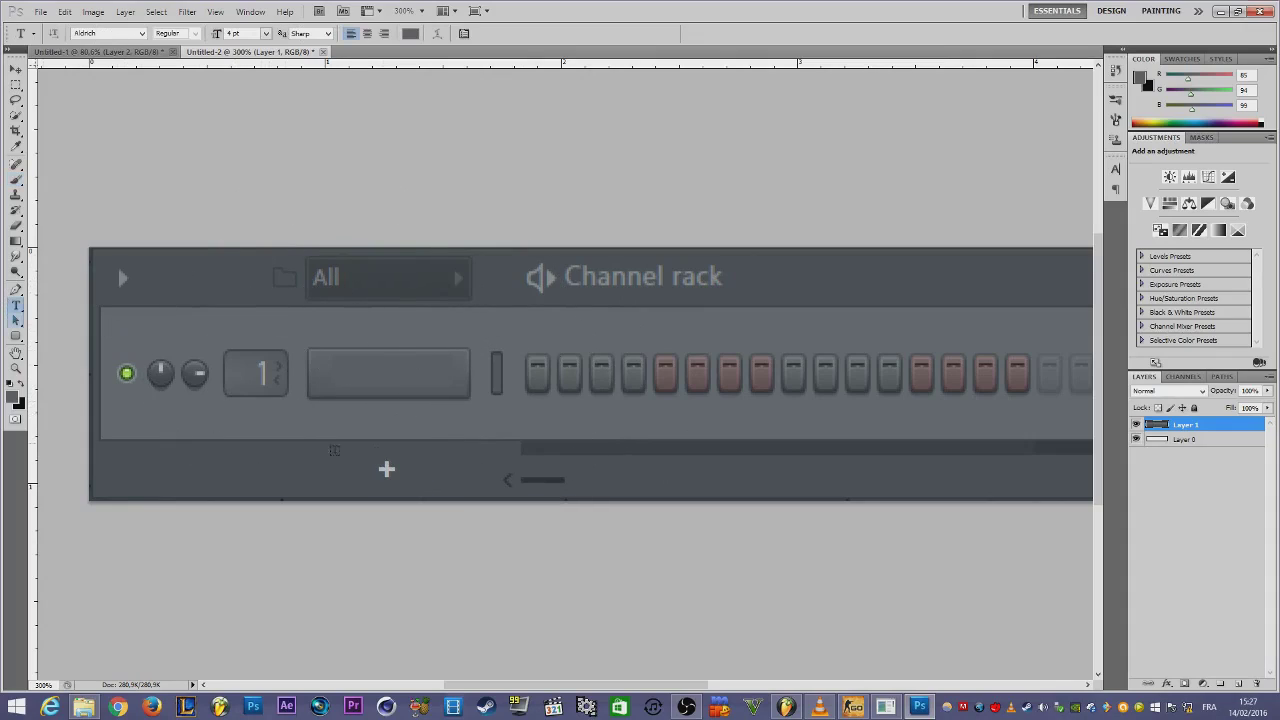
click(336, 376)
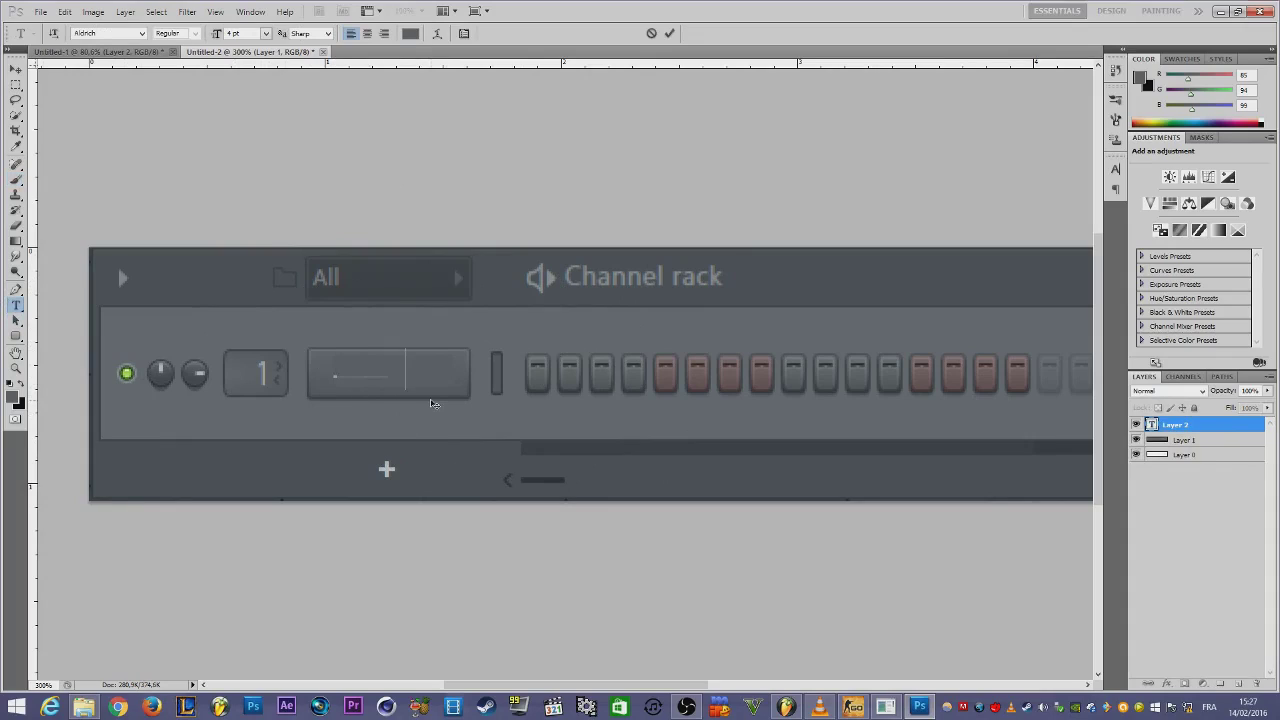
key(BackSpace)
key(BackSpace)
key(BackSpace)
key(BackSpace)
key(BackSpace)
key(BackSpace)
click(10, 385)
click(22, 385)
text(Music)
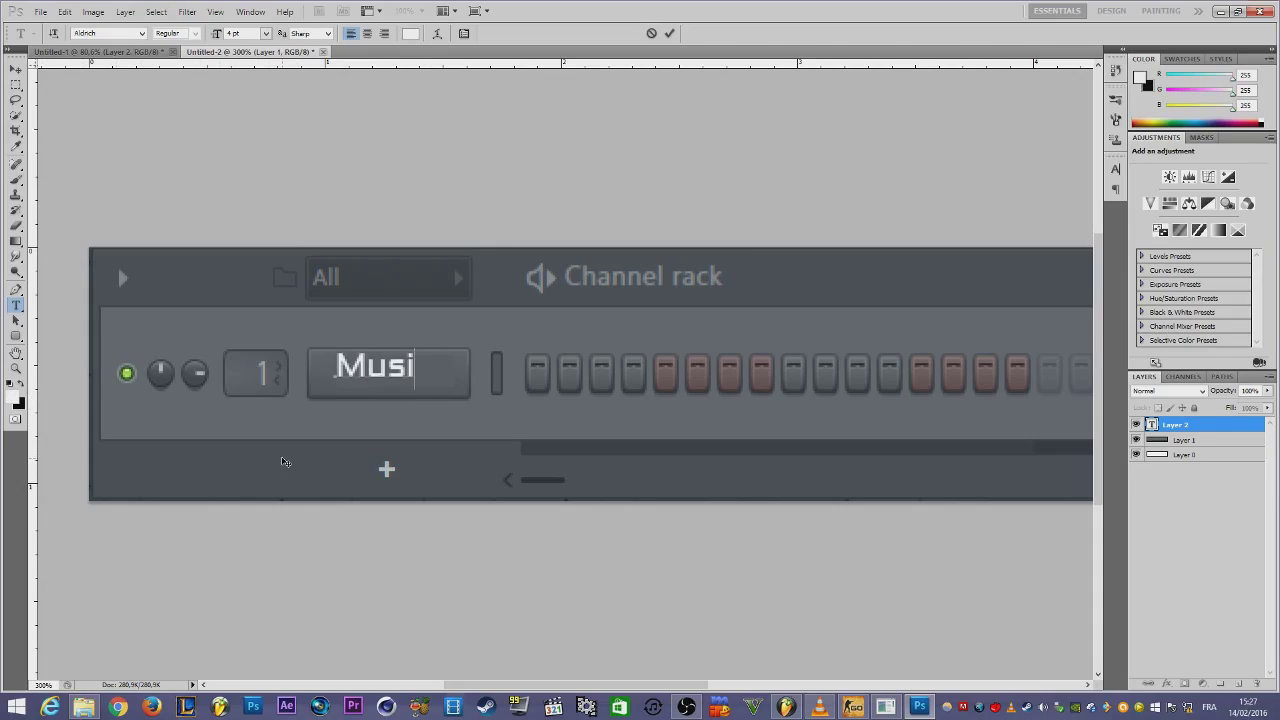
click(1148, 426)
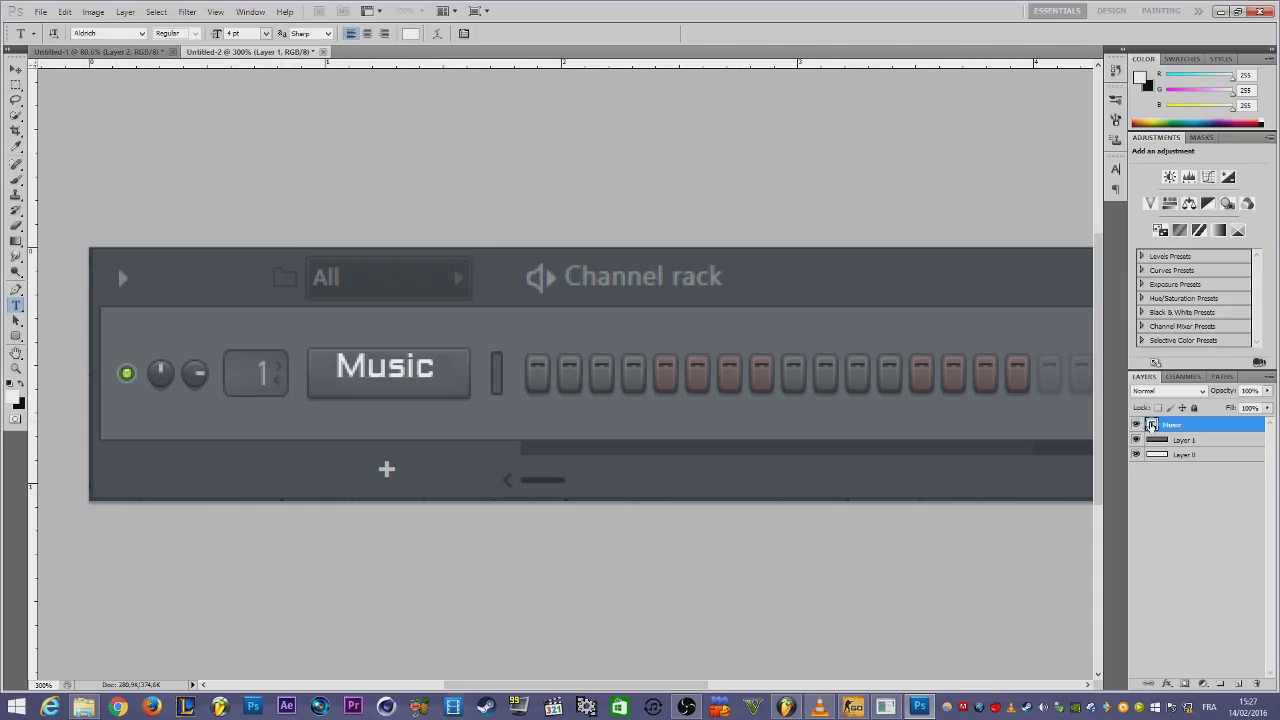
Nudge the "Music" text down to centre it vertically on its button, and deselect the layer
click(15, 72)
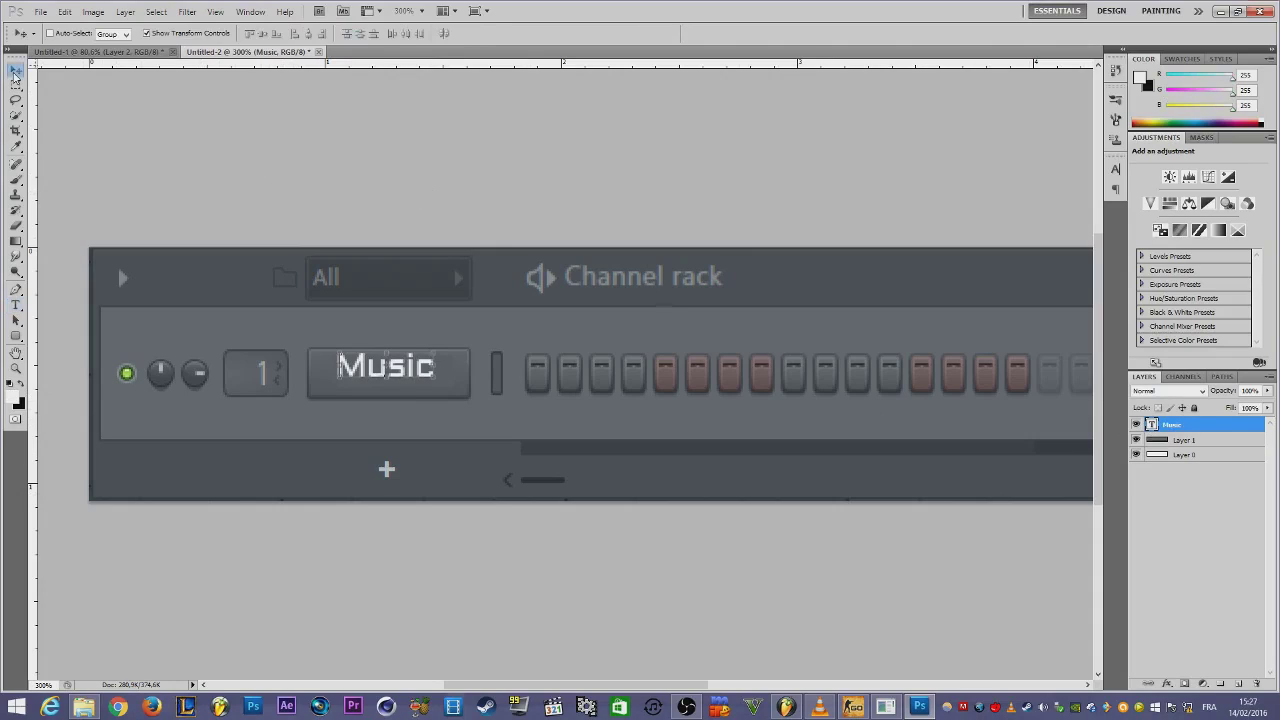
key(Down)
key(Down)
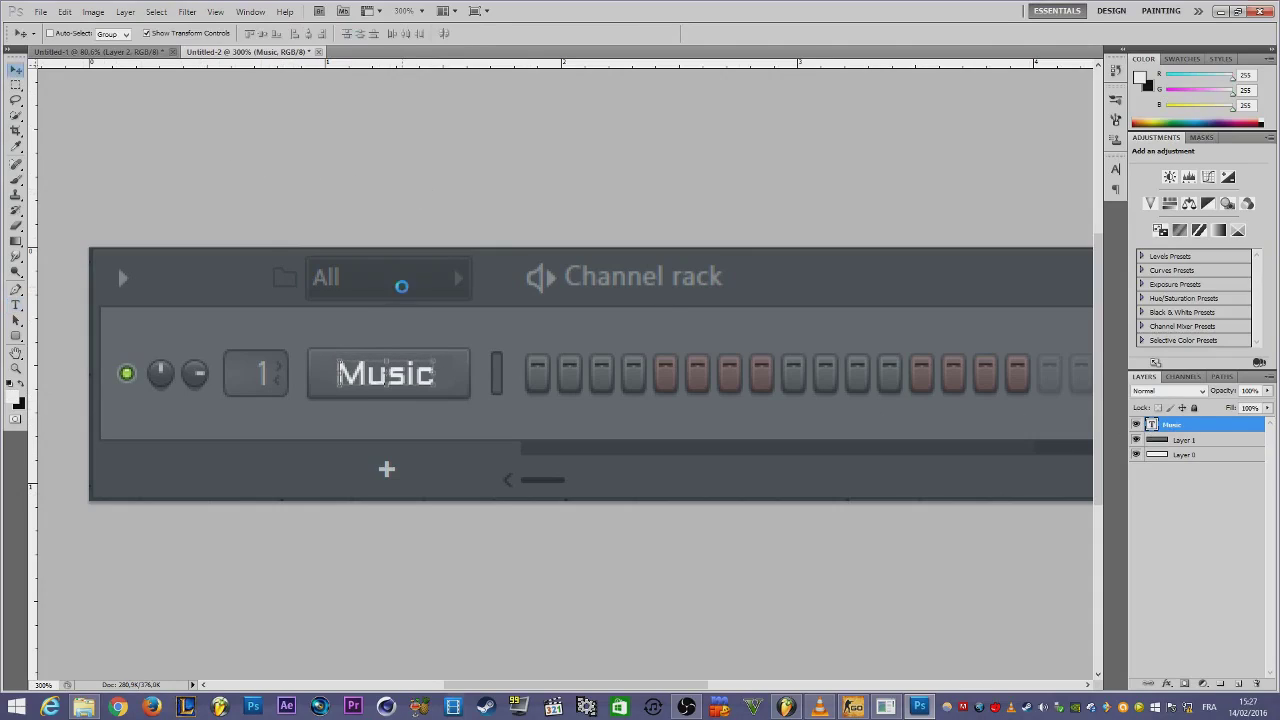
click(1195, 507)
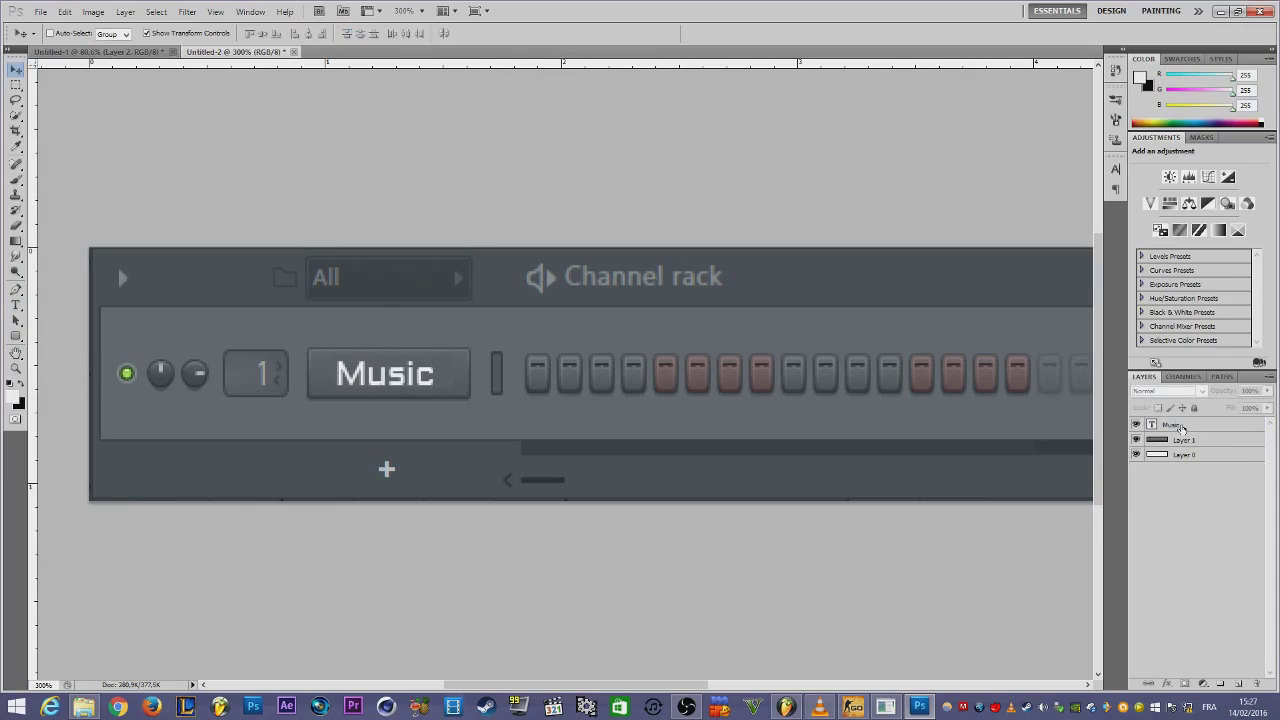
Select the row of step buttons in the channel rack, paint over it with the panel's sampled grey (RGB 95, 104, 109), and deselect
drag(692, 687, 807, 690)
key(z)
key(ctrl+minus)
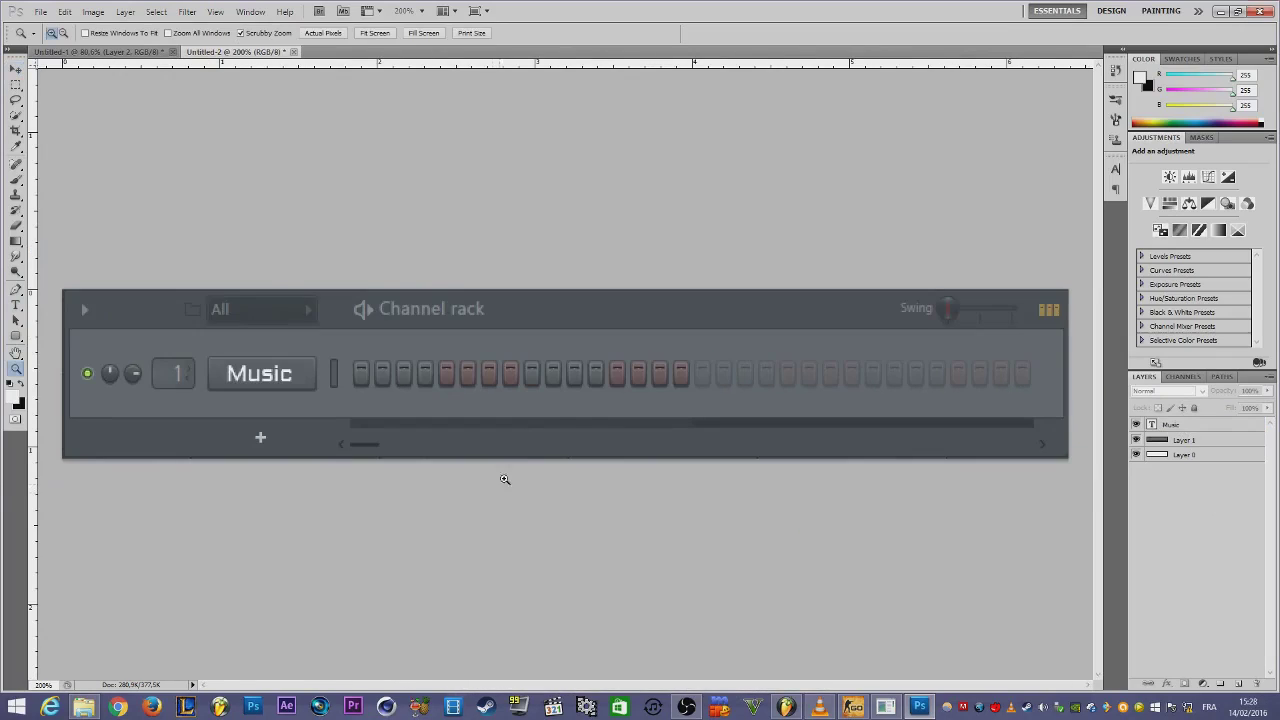
key(m)
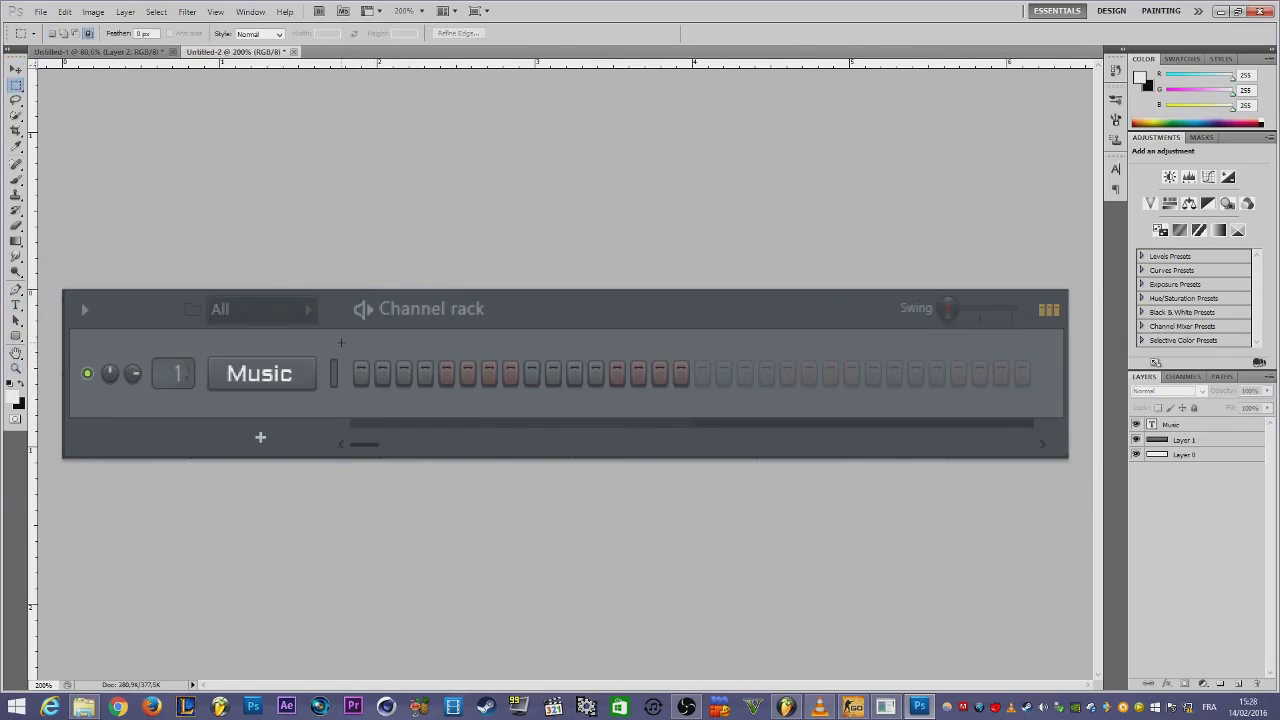
mouse_move(754, 402)
mouse_down()
mouse_move(1072, 396)
mouse_move(1049, 402)
mouse_up()
key(b)
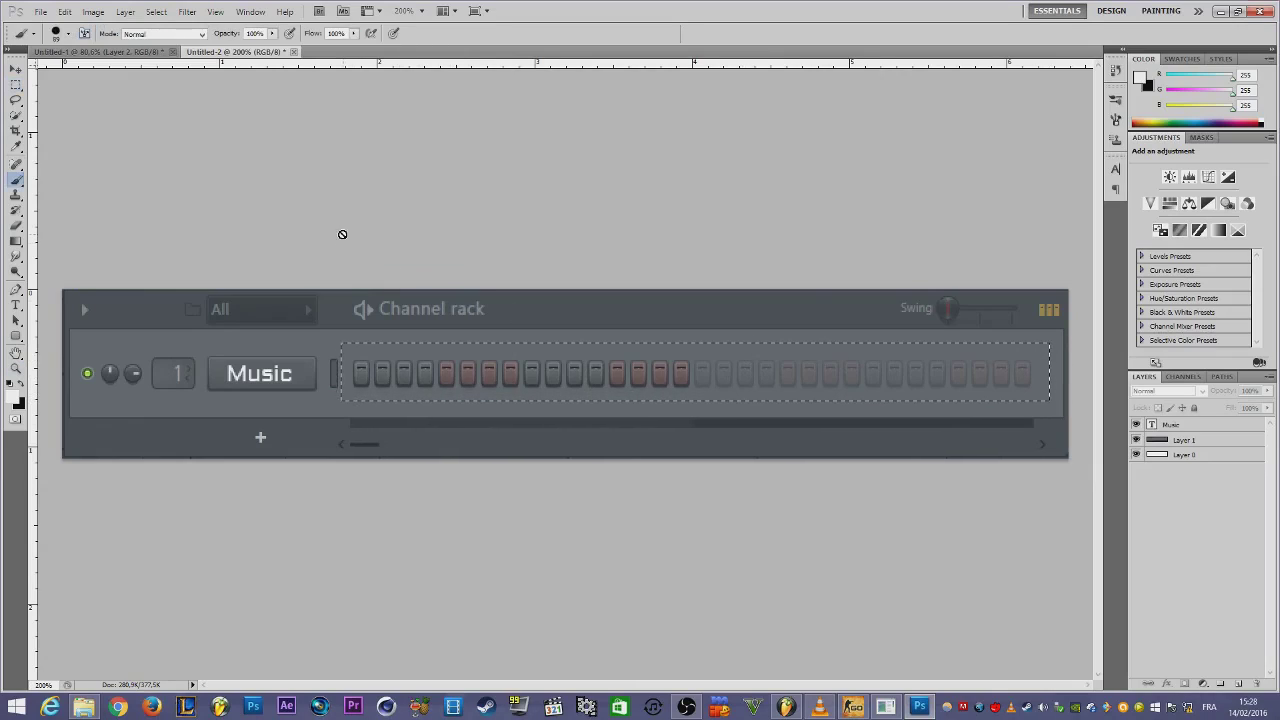
click(15, 400)
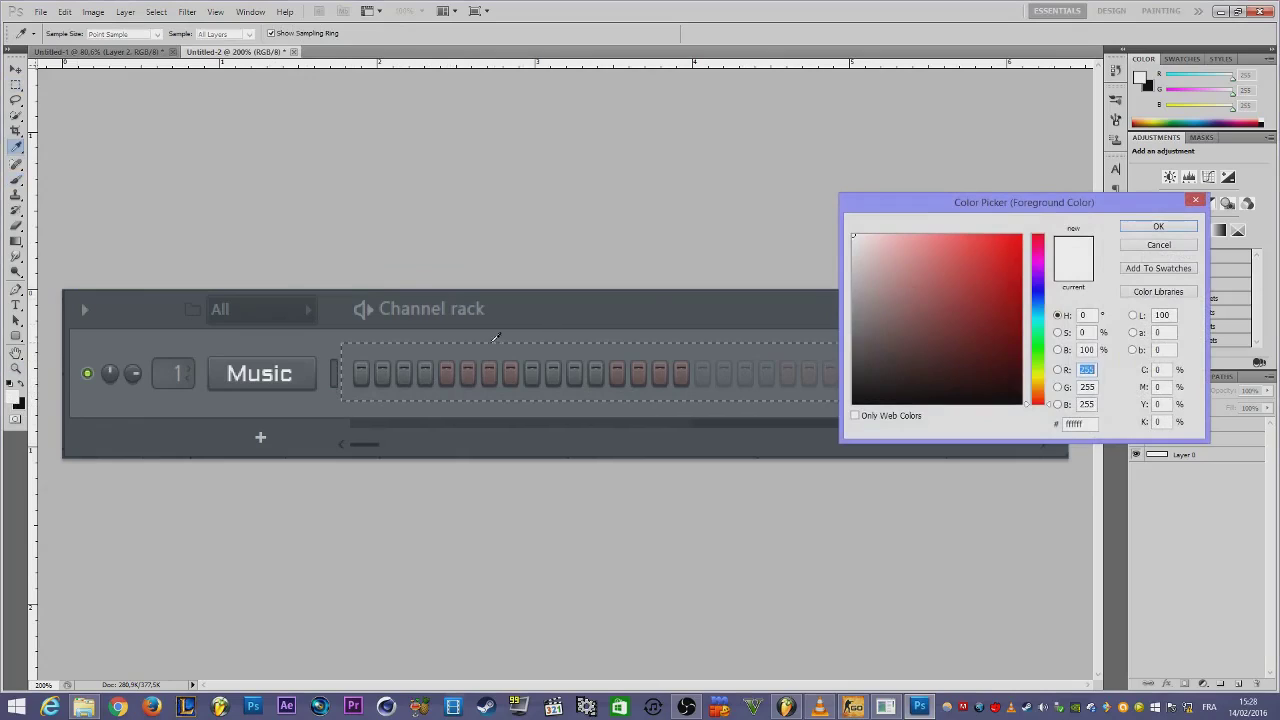
click(495, 338)
click(1158, 226)
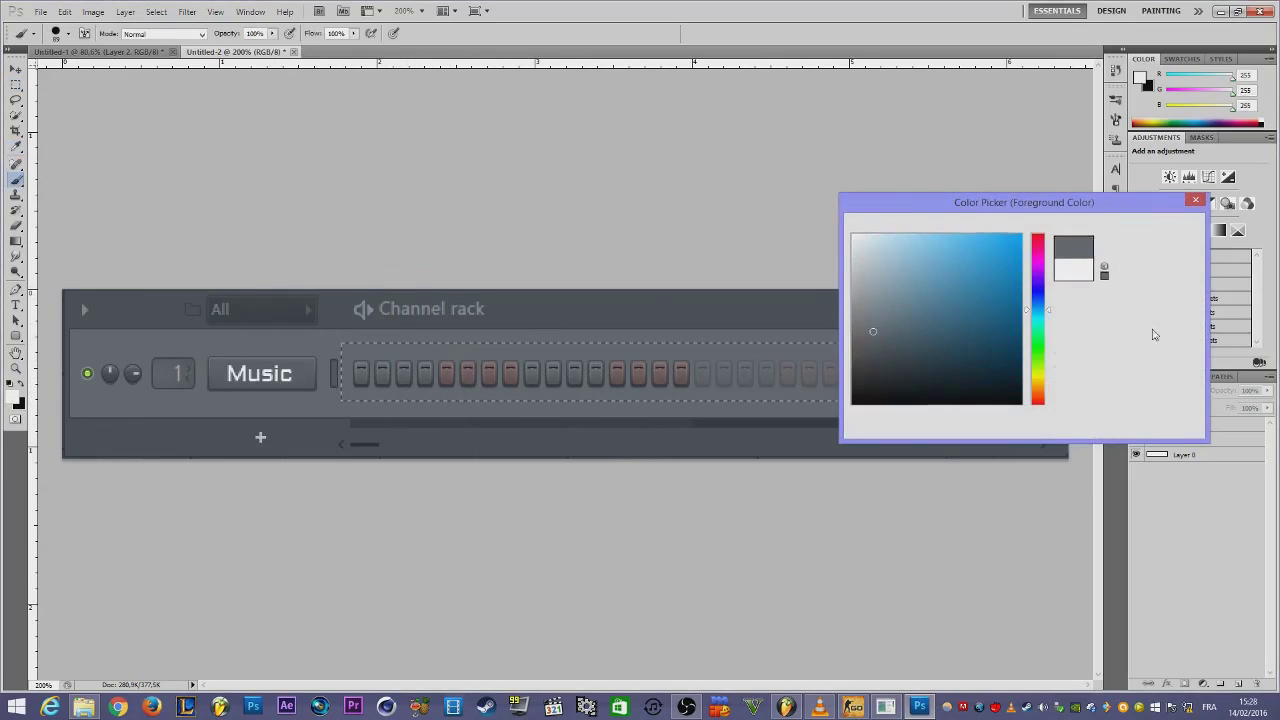
click(1185, 443)
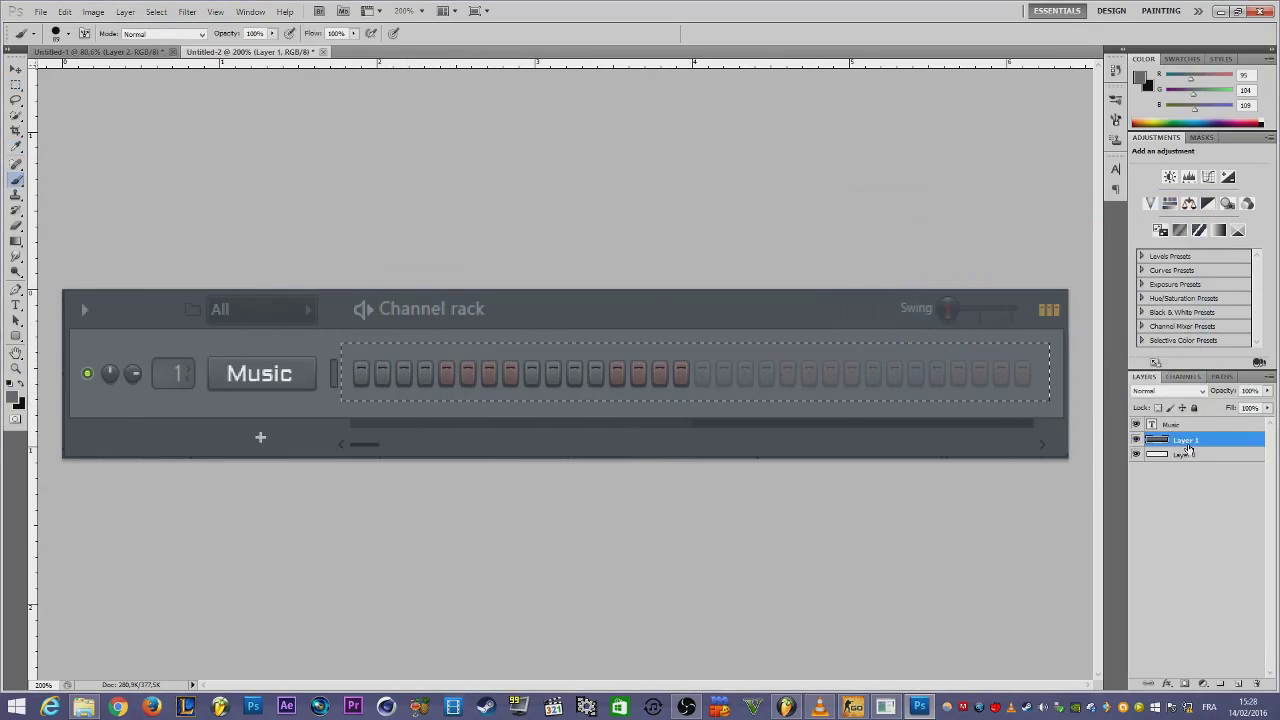
mouse_move(355, 372)
mouse_down()
mouse_move(960, 451)
mouse_move(907, 370)
mouse_up()
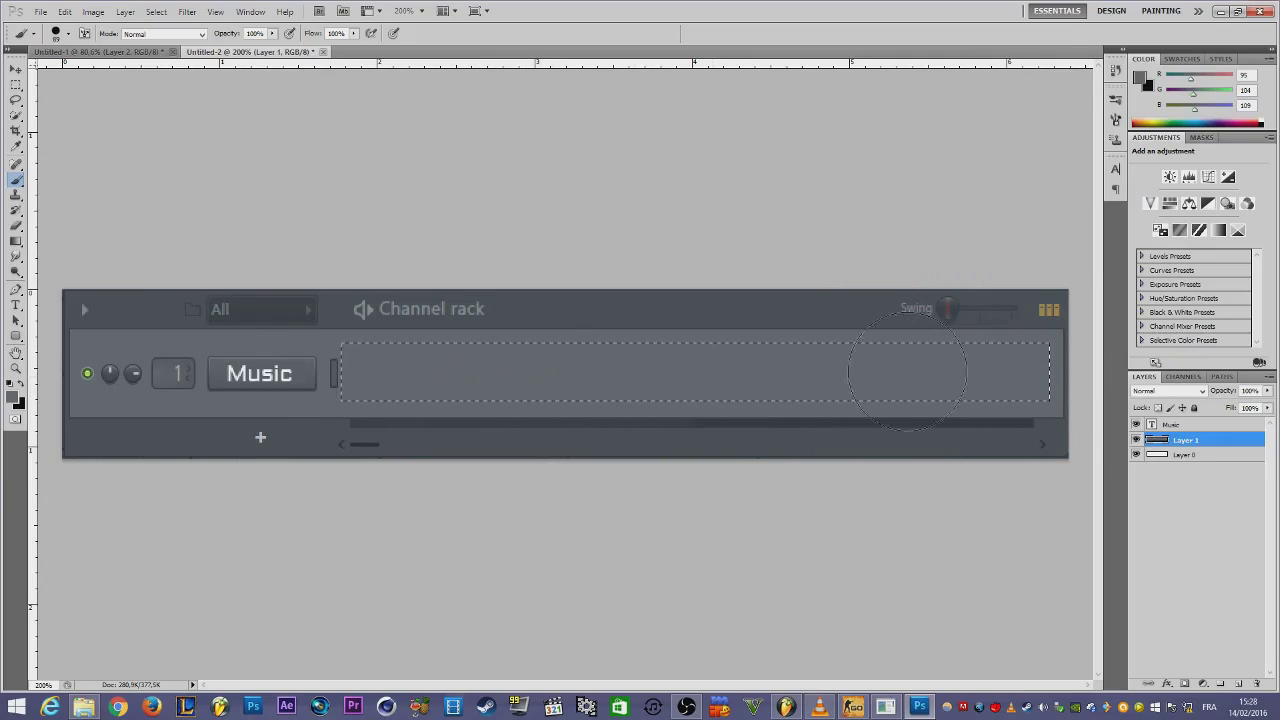
key(ctrl+d)
Cut the piano roll window out of the Untitled-1 screenshot and paste it into a new document of the clipboard size
click(131, 52)
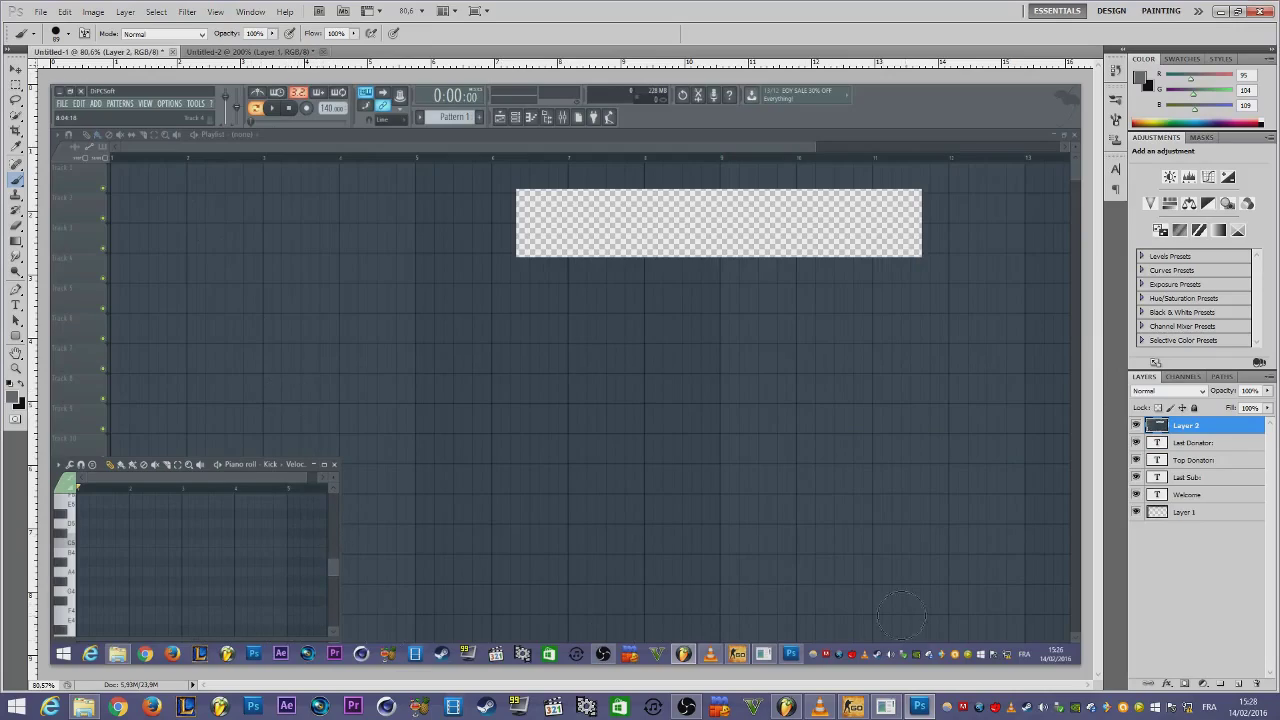
key(m)
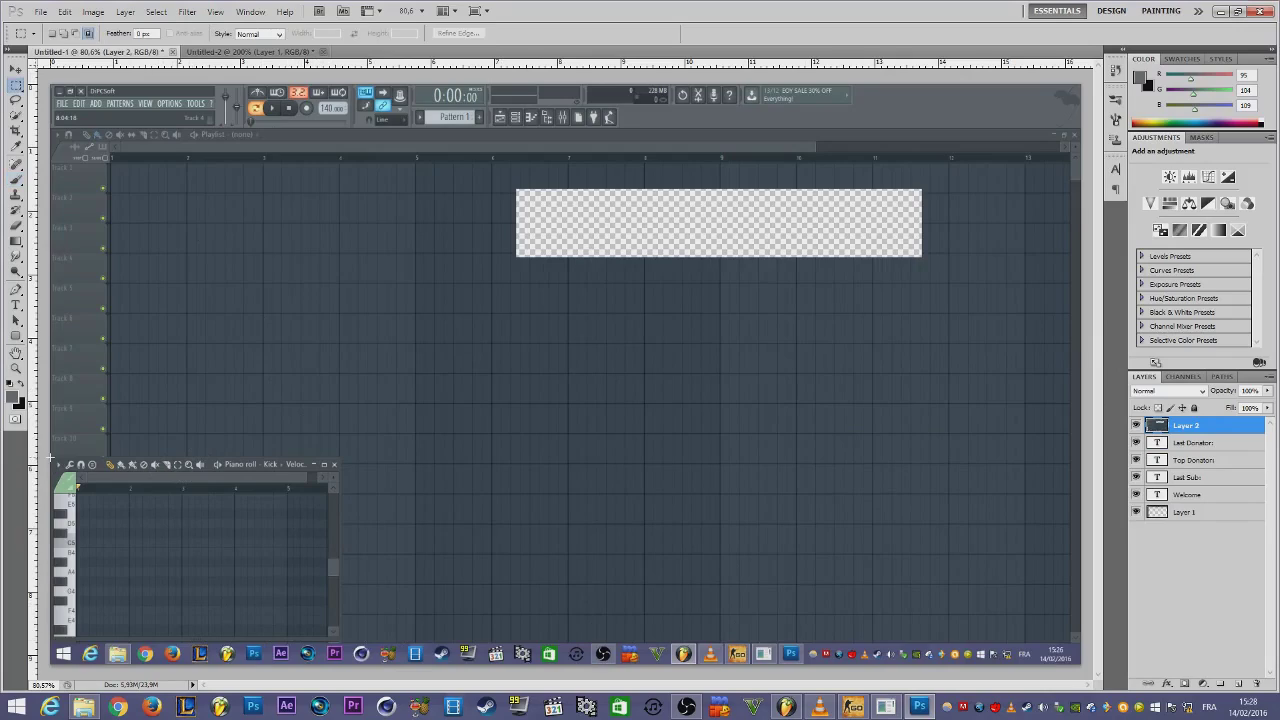
drag(51, 458, 341, 640)
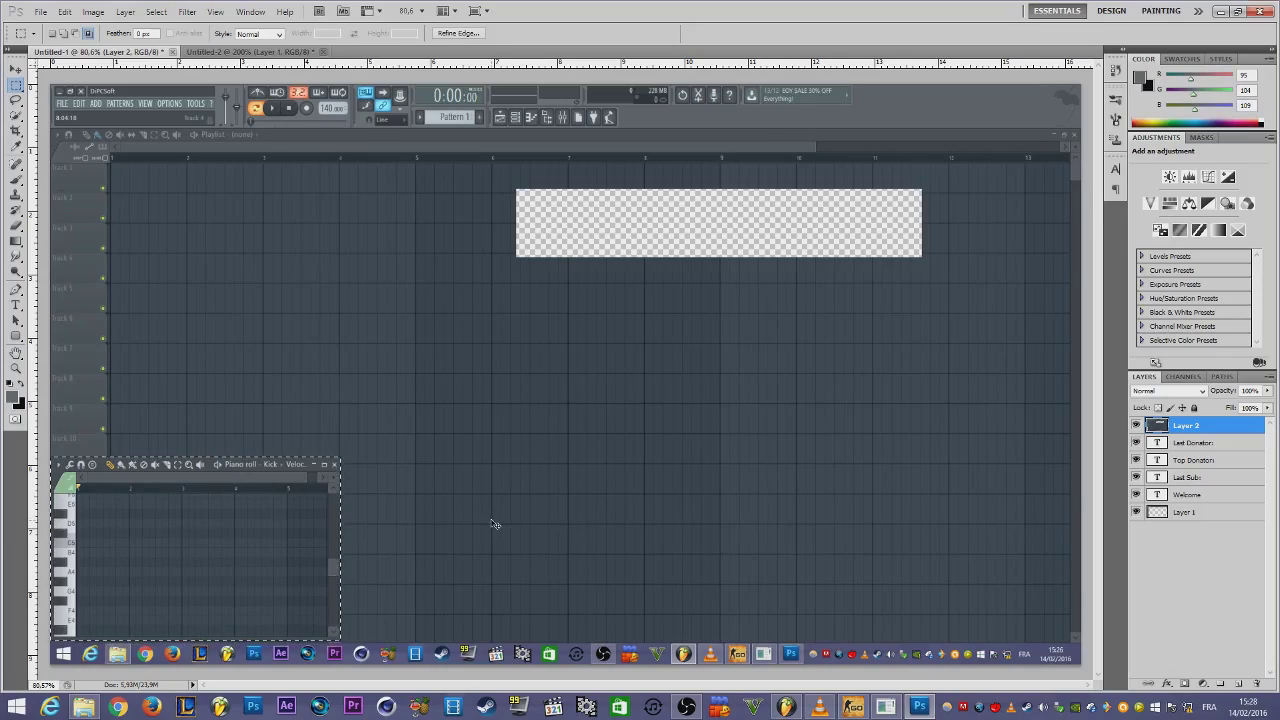
key(ctrl+x)
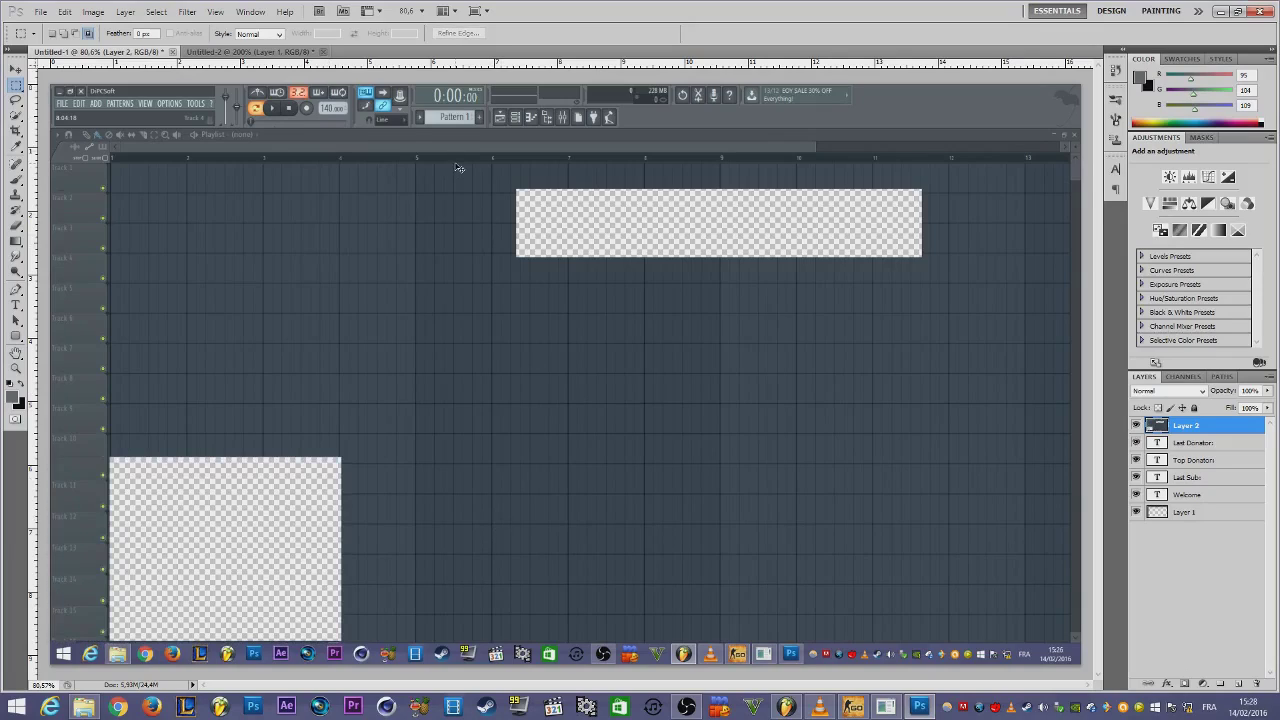
key(ctrl+n)
key(Return)
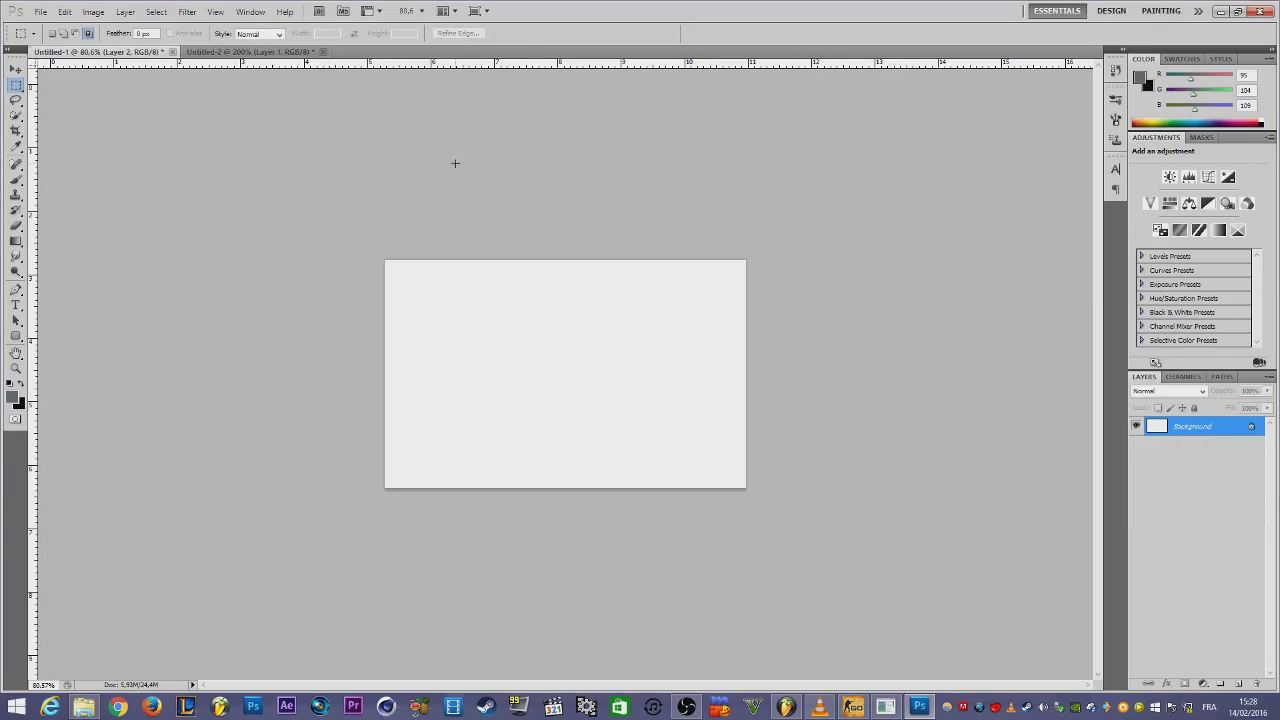
key(ctrl+v)
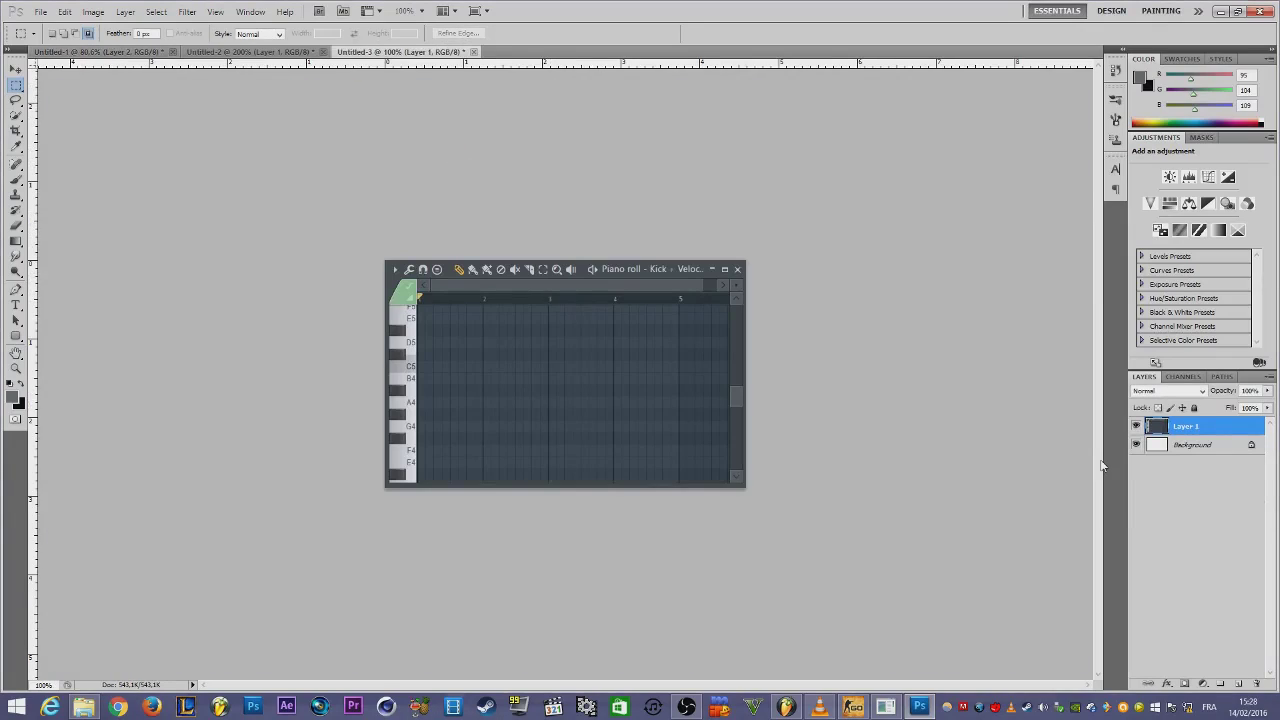
Unlock and delete the white background layer, and add an empty layer beneath the piano roll layer
click(1253, 447)
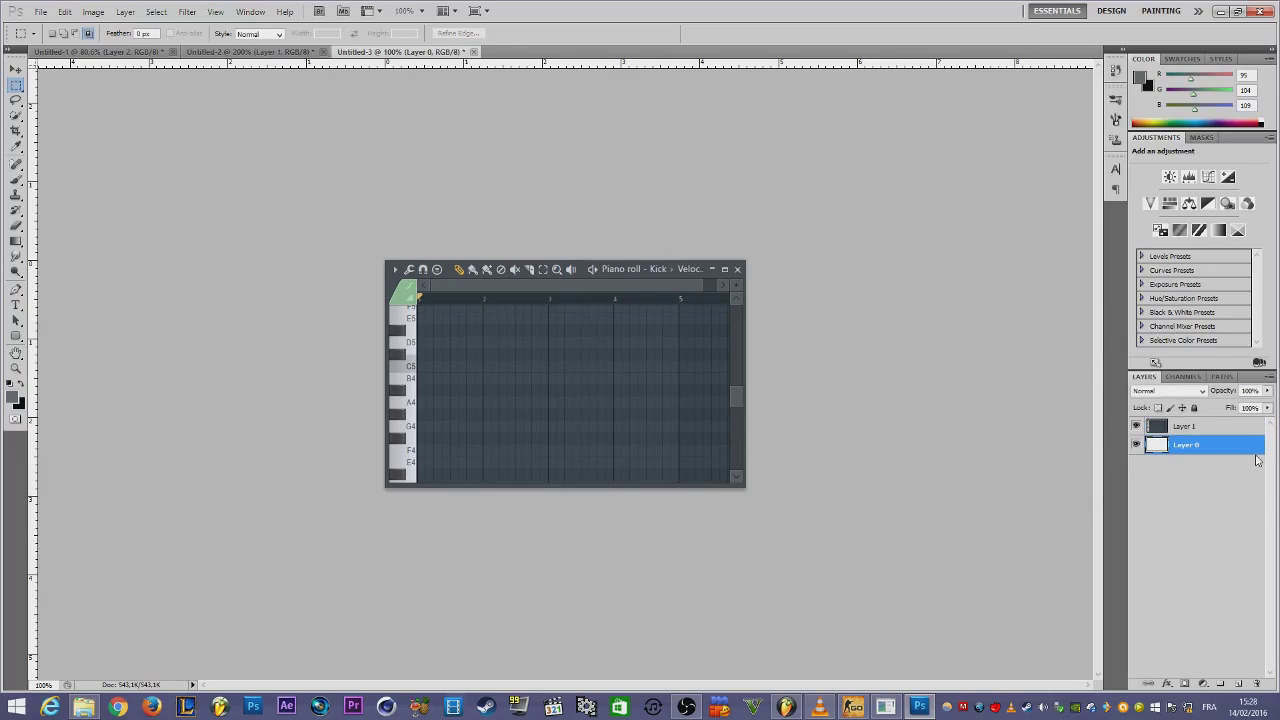
key(Delete)
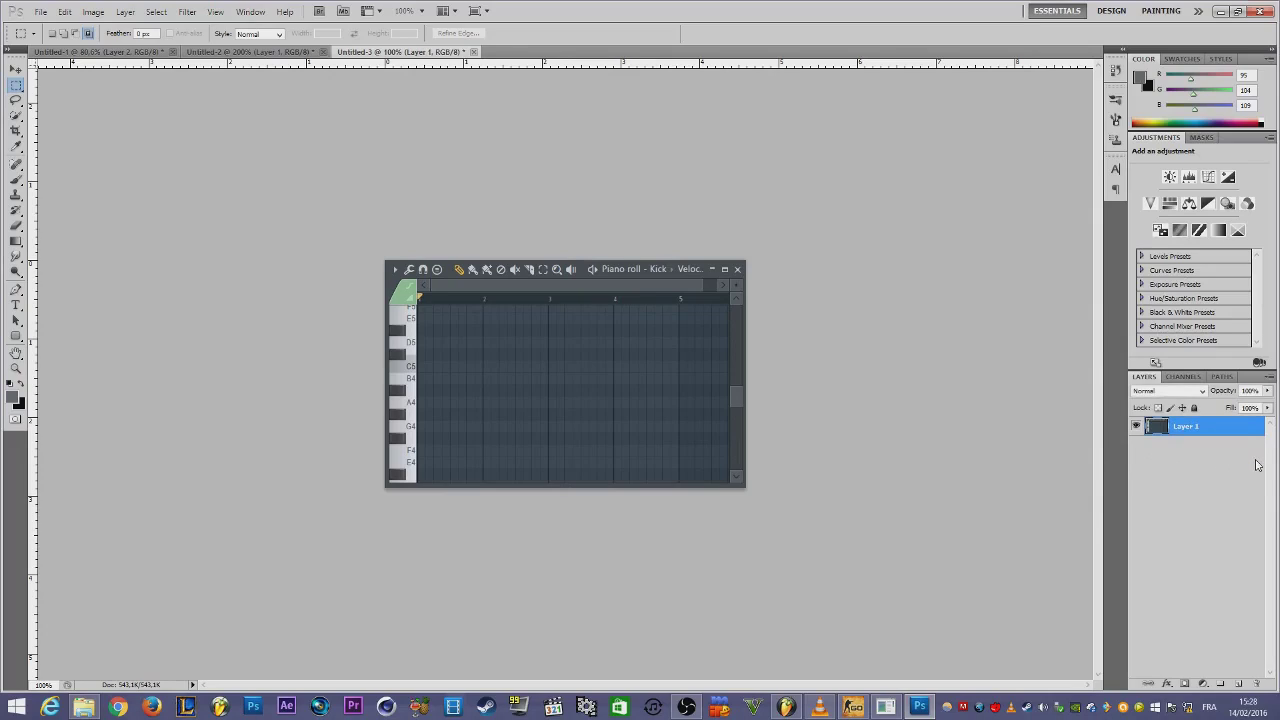
key(ctrl+shift+n)
key(Return)
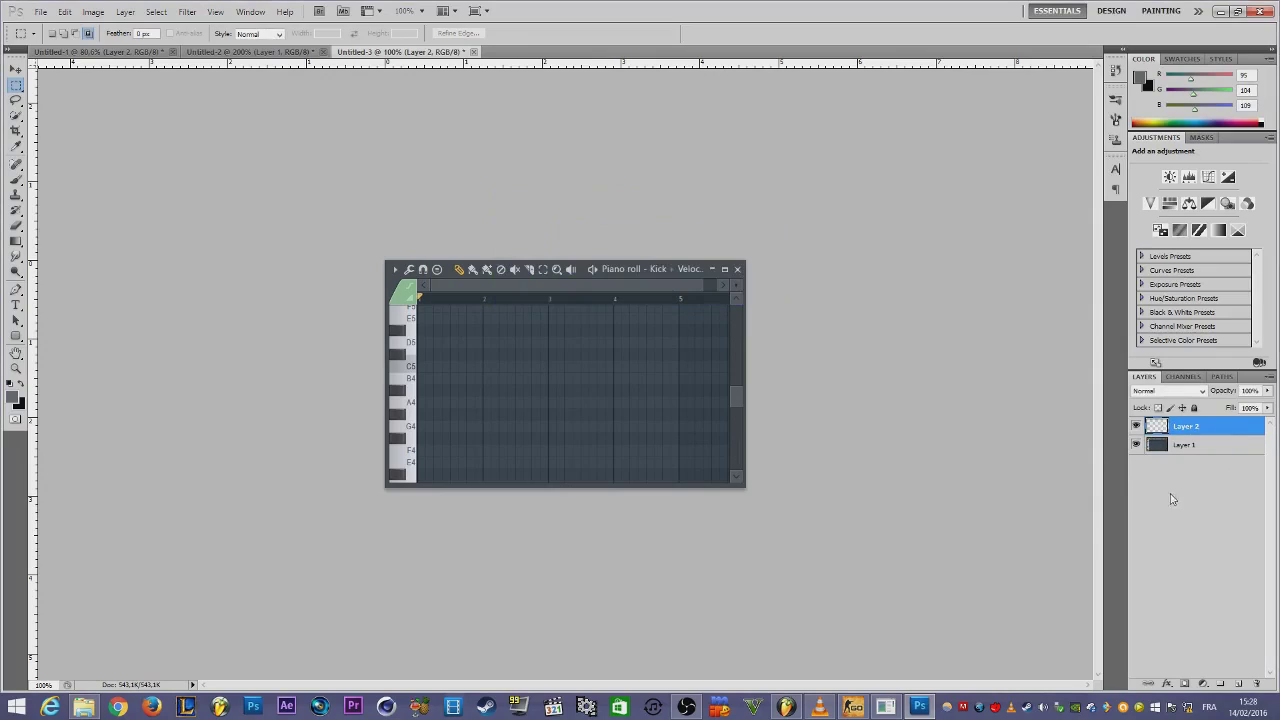
drag(1218, 428, 1230, 485)
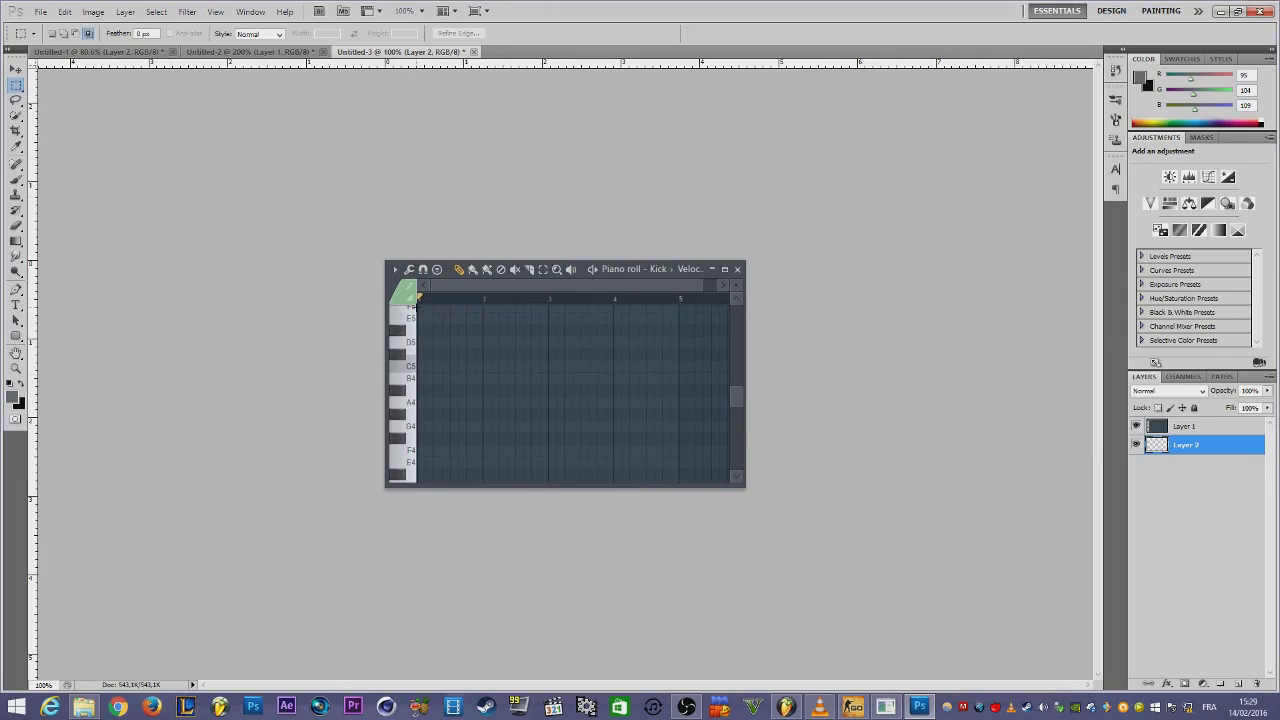
Select the piano roll's note grid, delete it from Layer 1 to leave a transparent webcam window, and deselect
drag(418, 301, 729, 484)
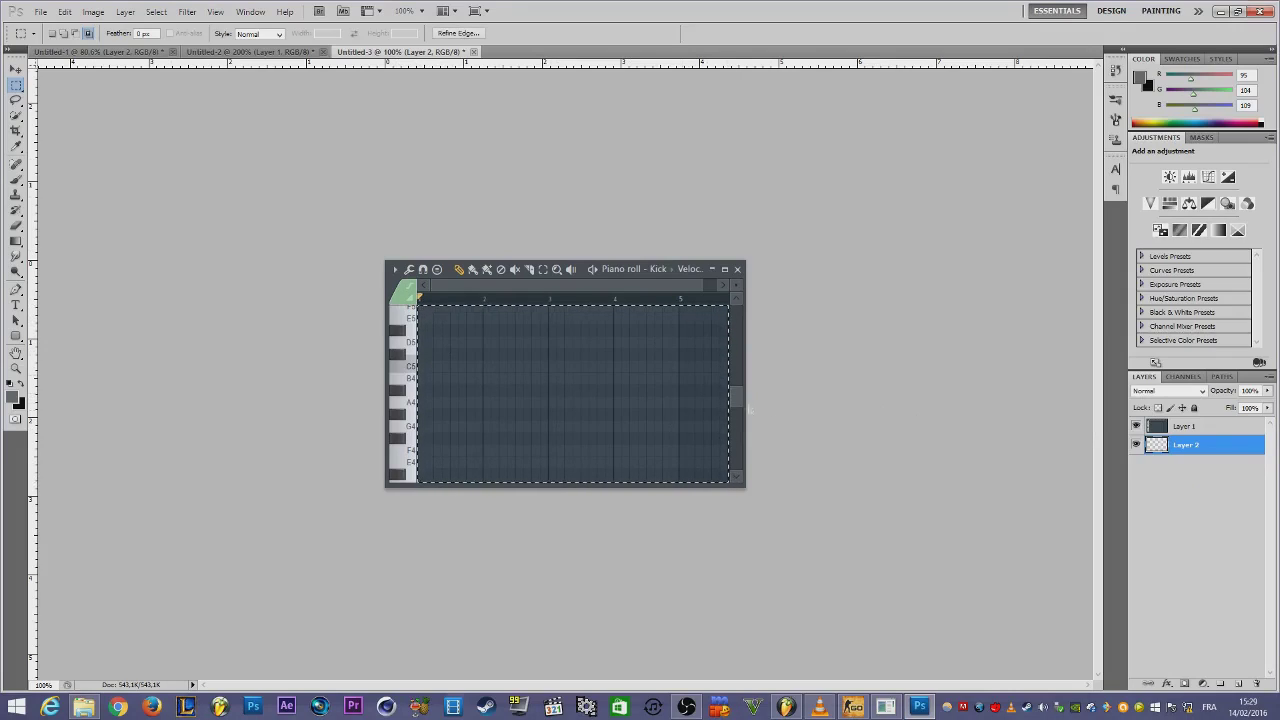
click(1190, 428)
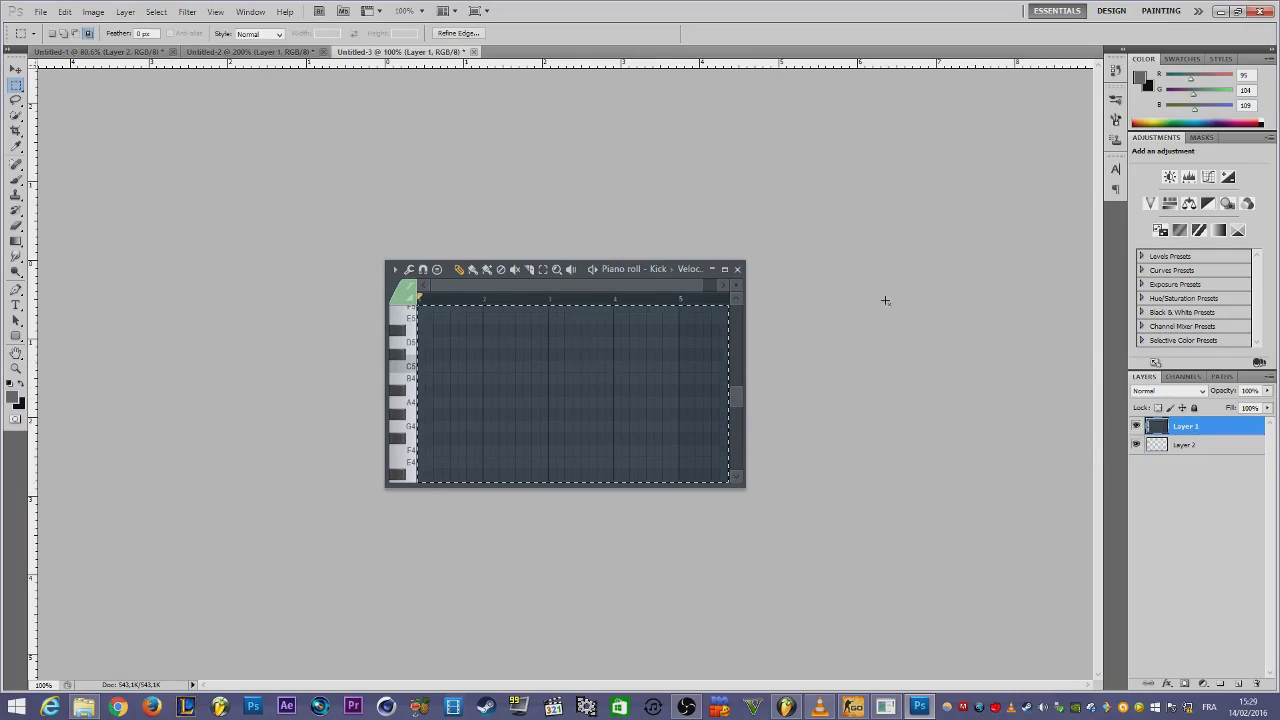
key(Delete)
key(ctrl+d)
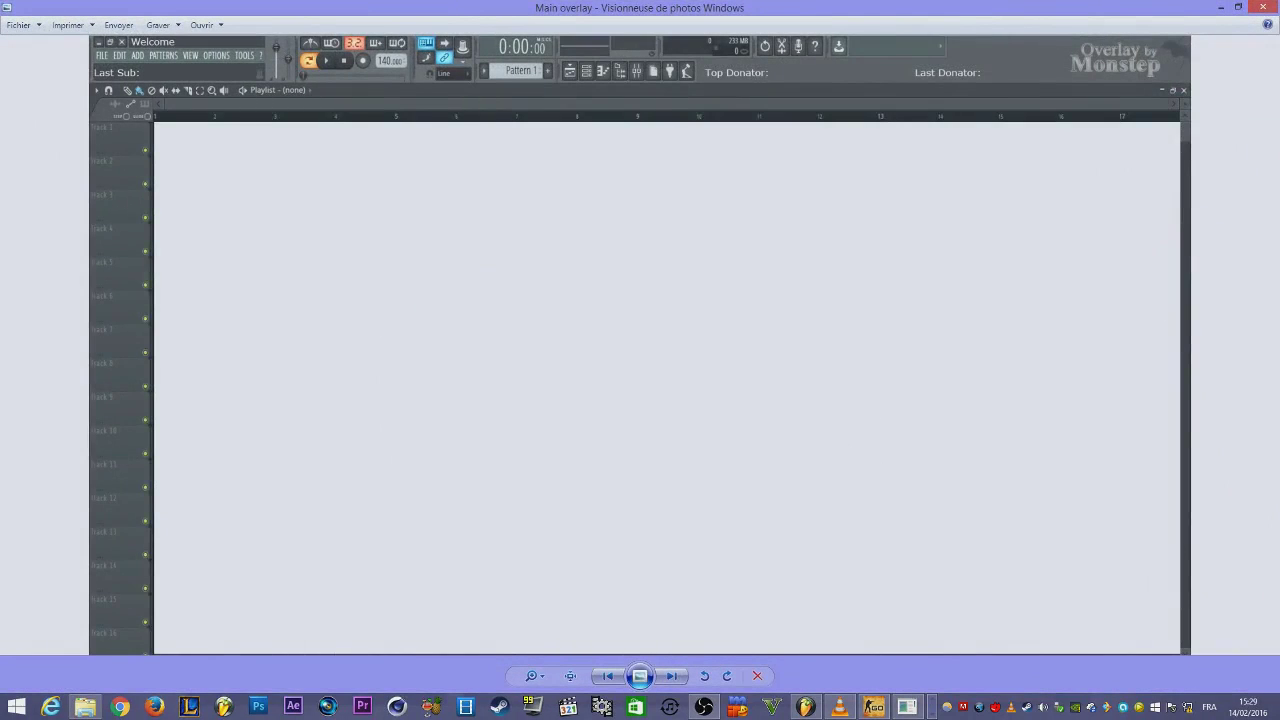
Close the previews of the "Main overlay" and "webcame overlay" images and switch to Open Broadcaster Software
click(1263, 7)
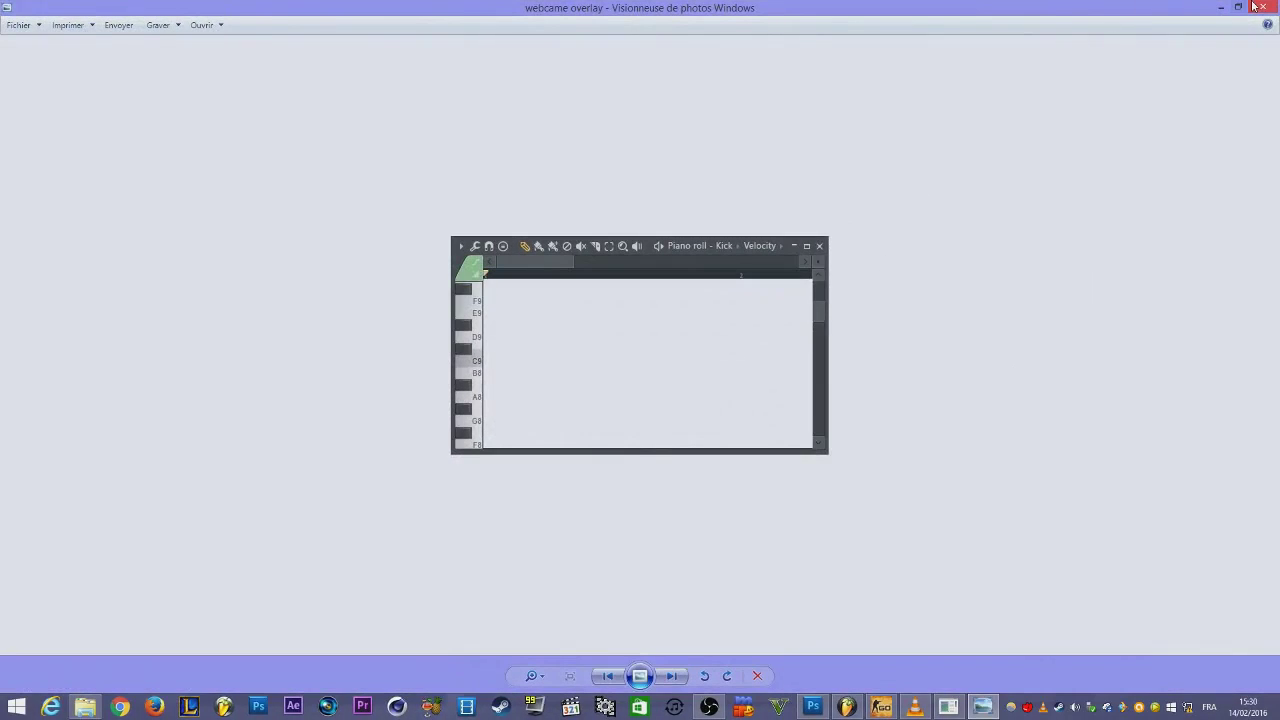
click(1263, 7)
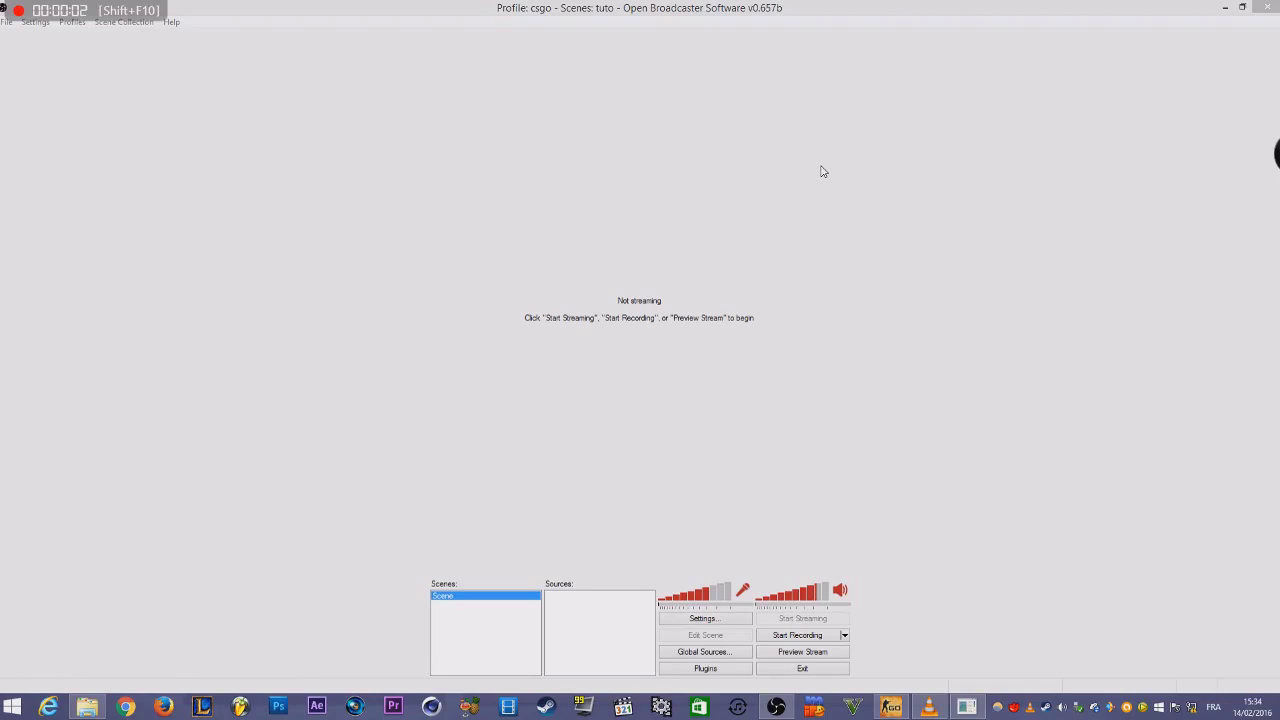
click(822, 172)
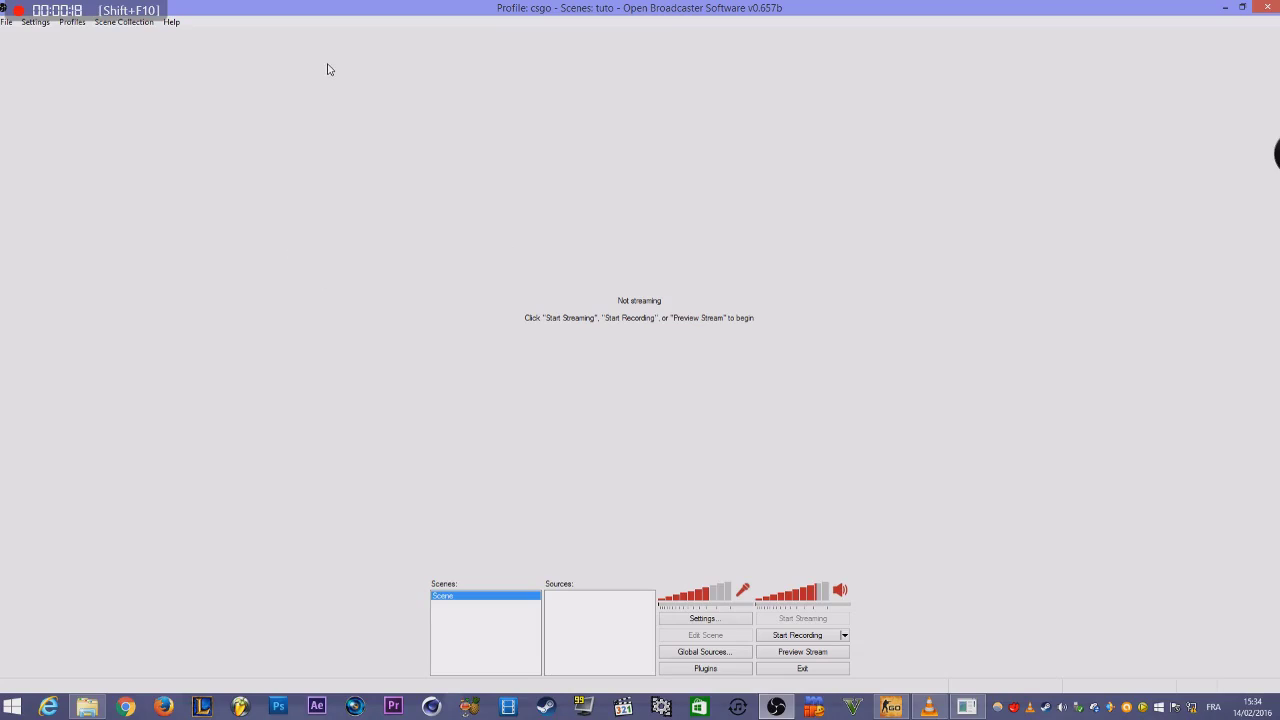
Add an image source named "Main Overlay" to the scene
right_click(604, 638)
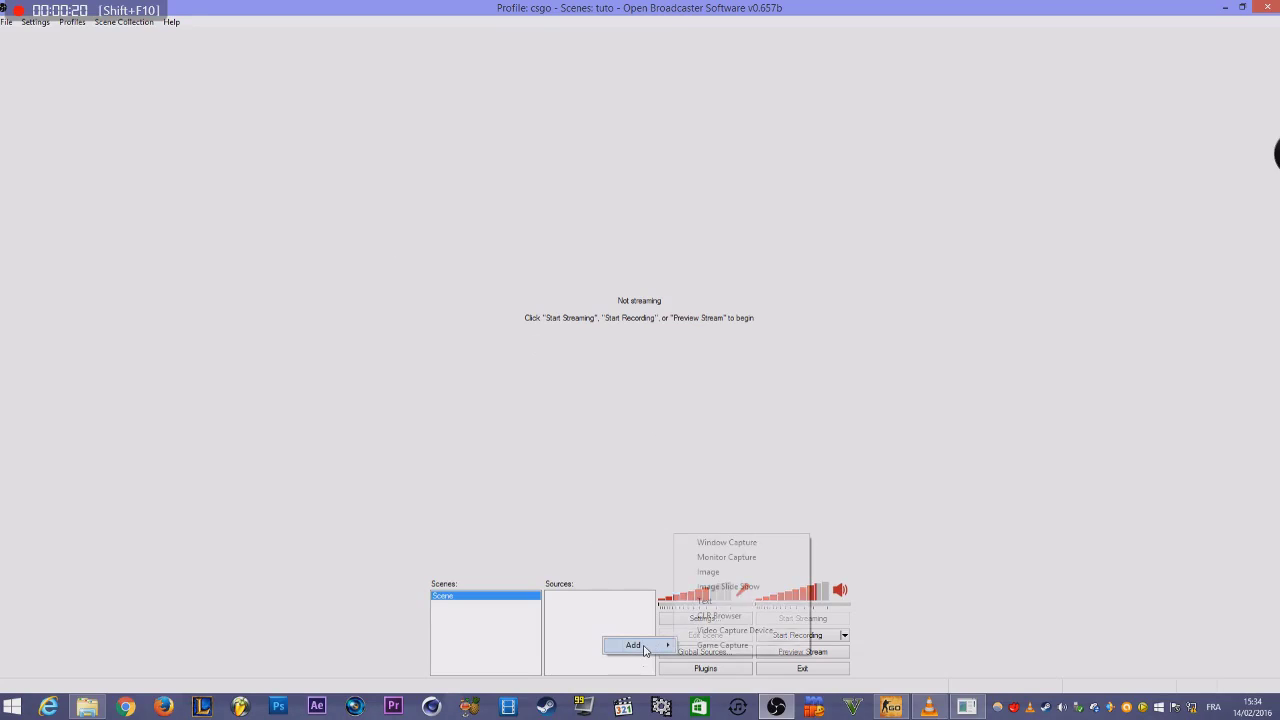
right_click(575, 622)
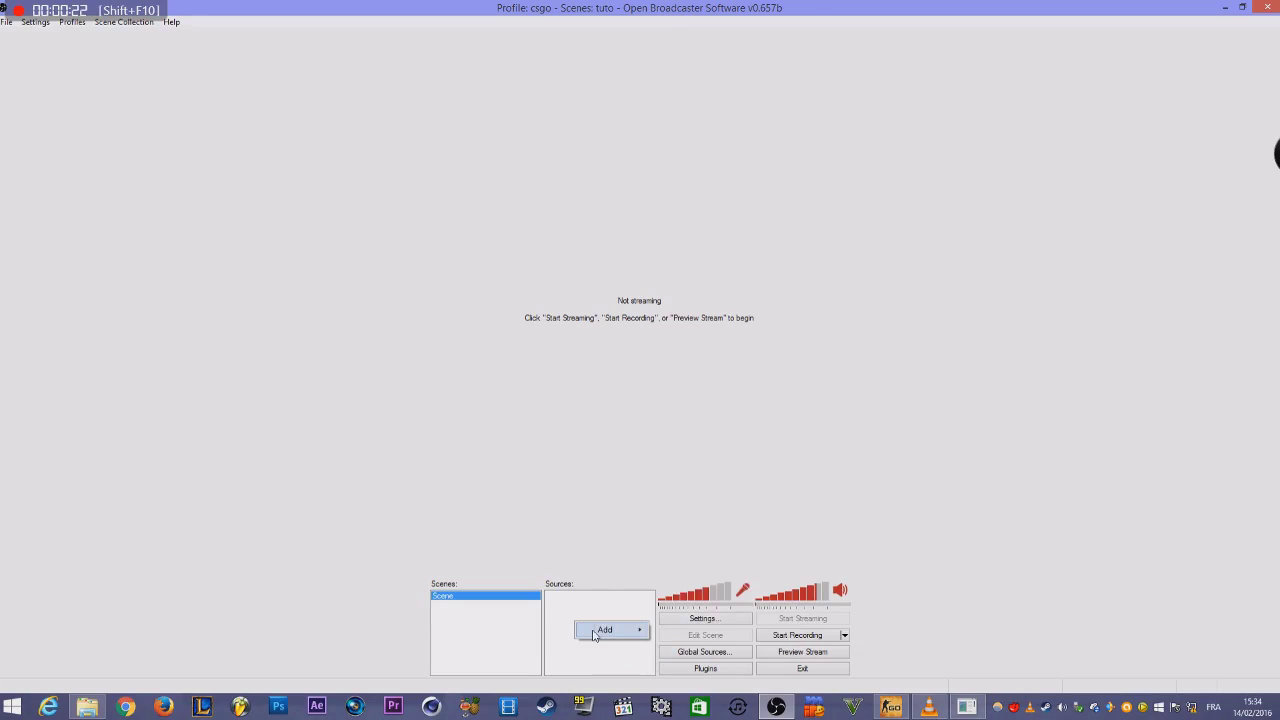
mouse_move(600, 630)
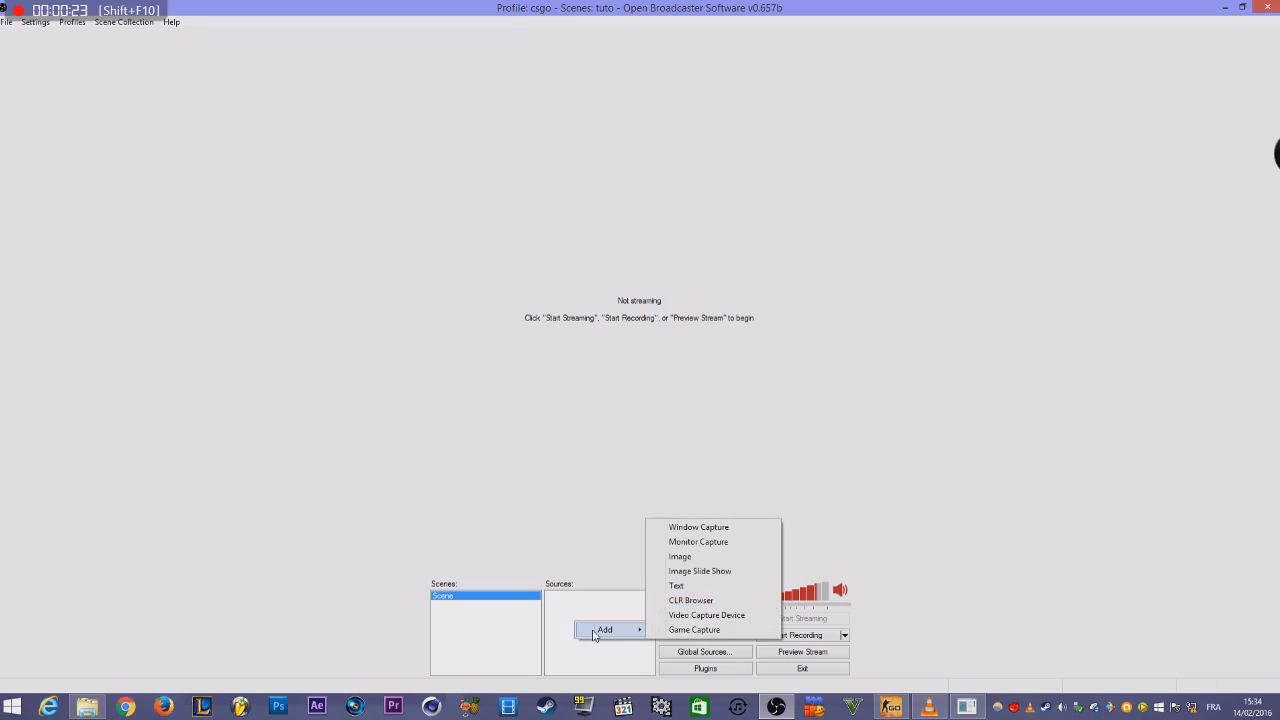
click(650, 557)
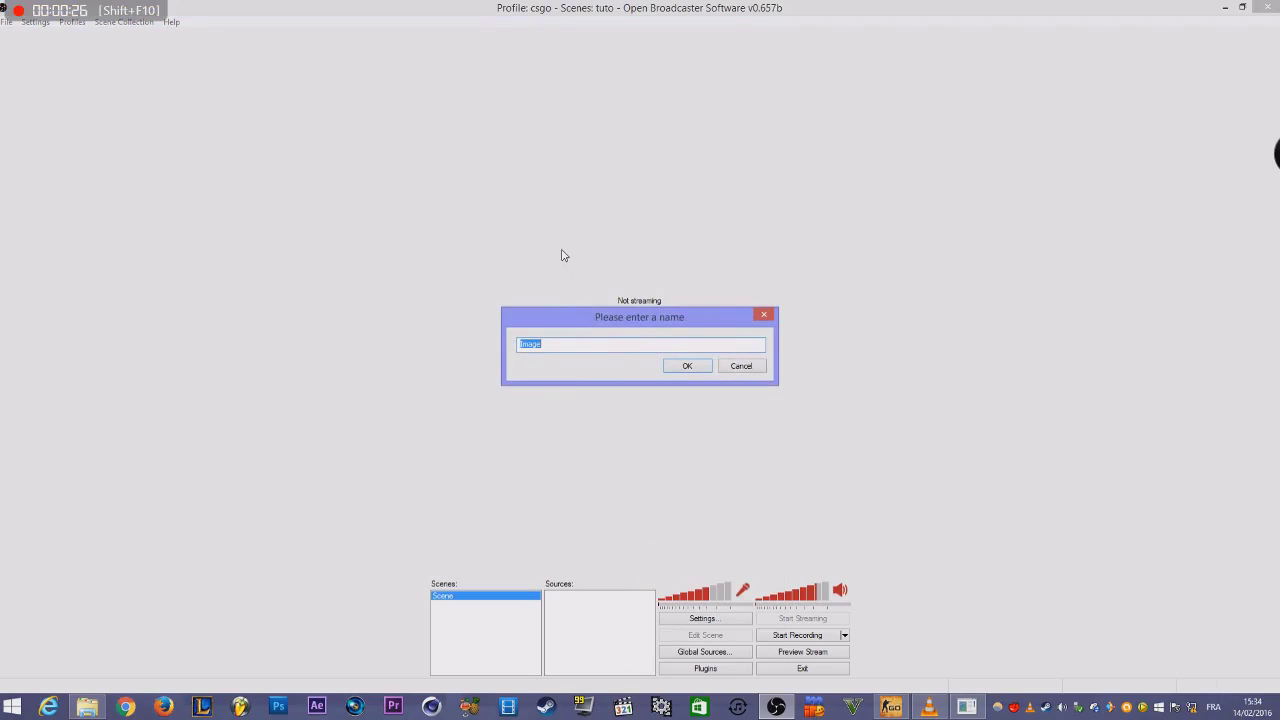
text(Main O)
key(Tab)
click(568, 345)
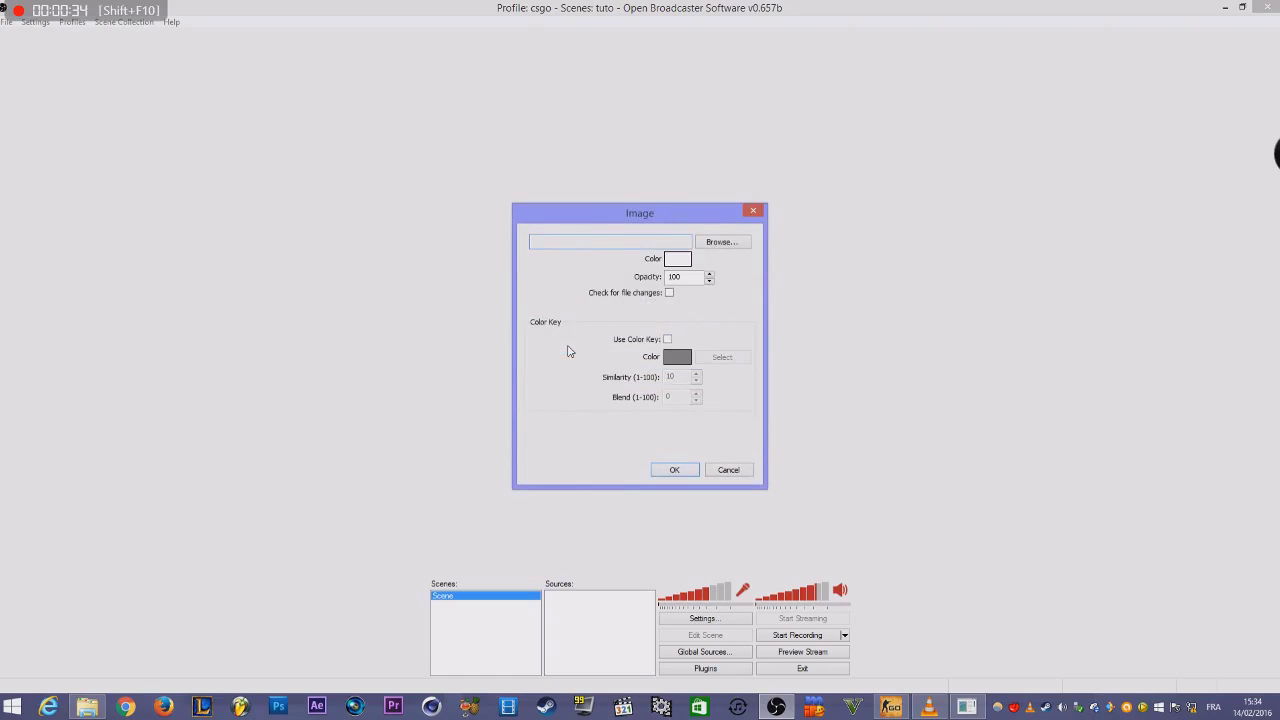
Load the "Main overlay" picture from the Creation folder into the source and start the stream preview
click(745, 245)
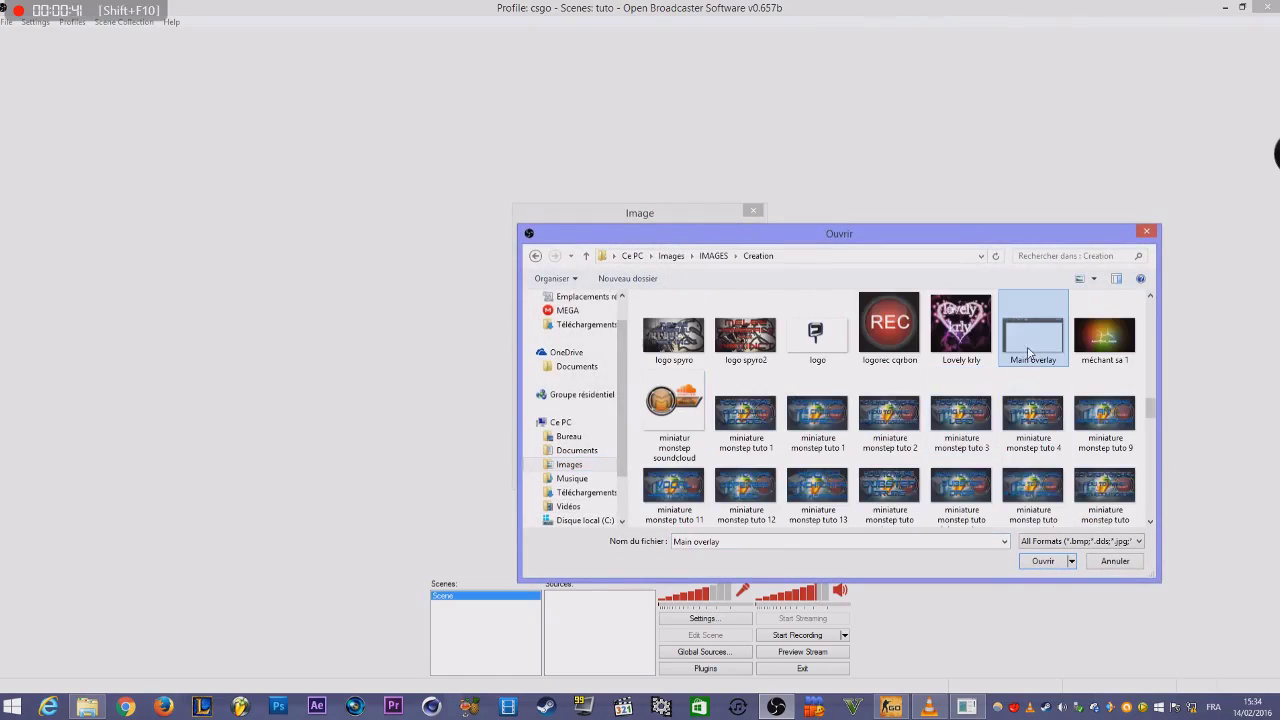
double_click(1038, 342)
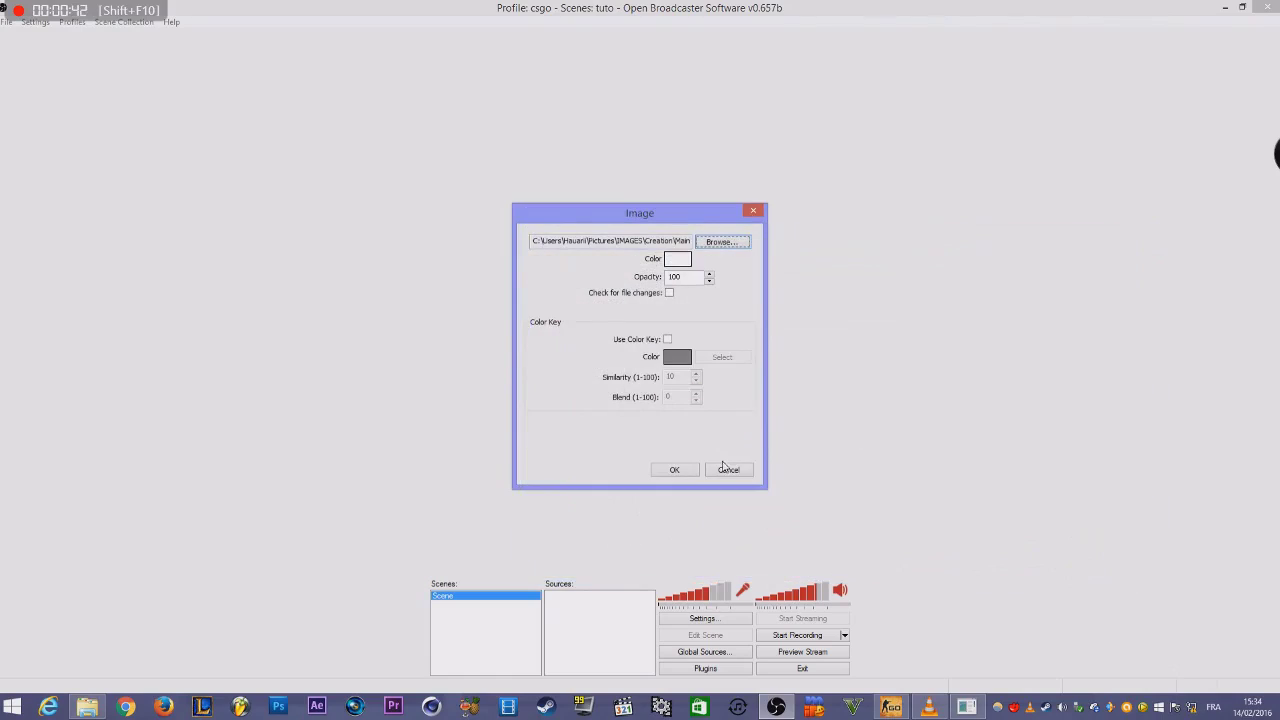
click(688, 470)
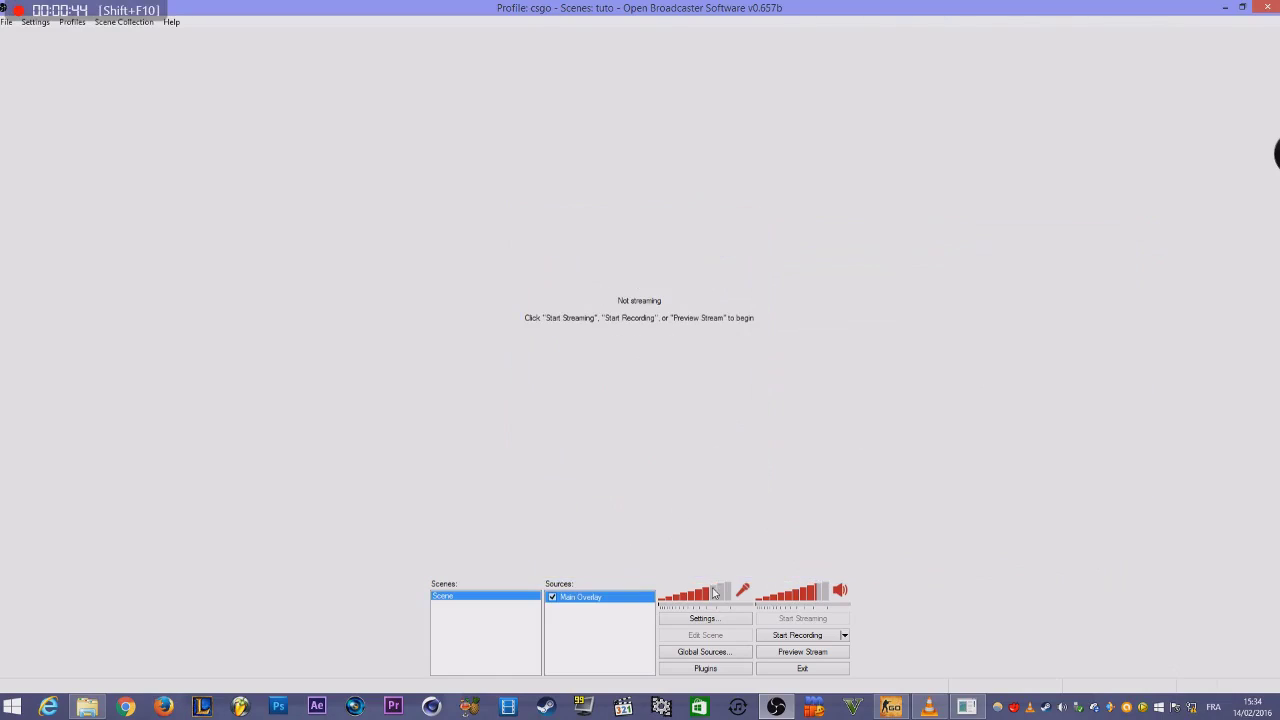
click(786, 652)
Add an image source named "Music Overlay" to the scene
right_click(590, 643)
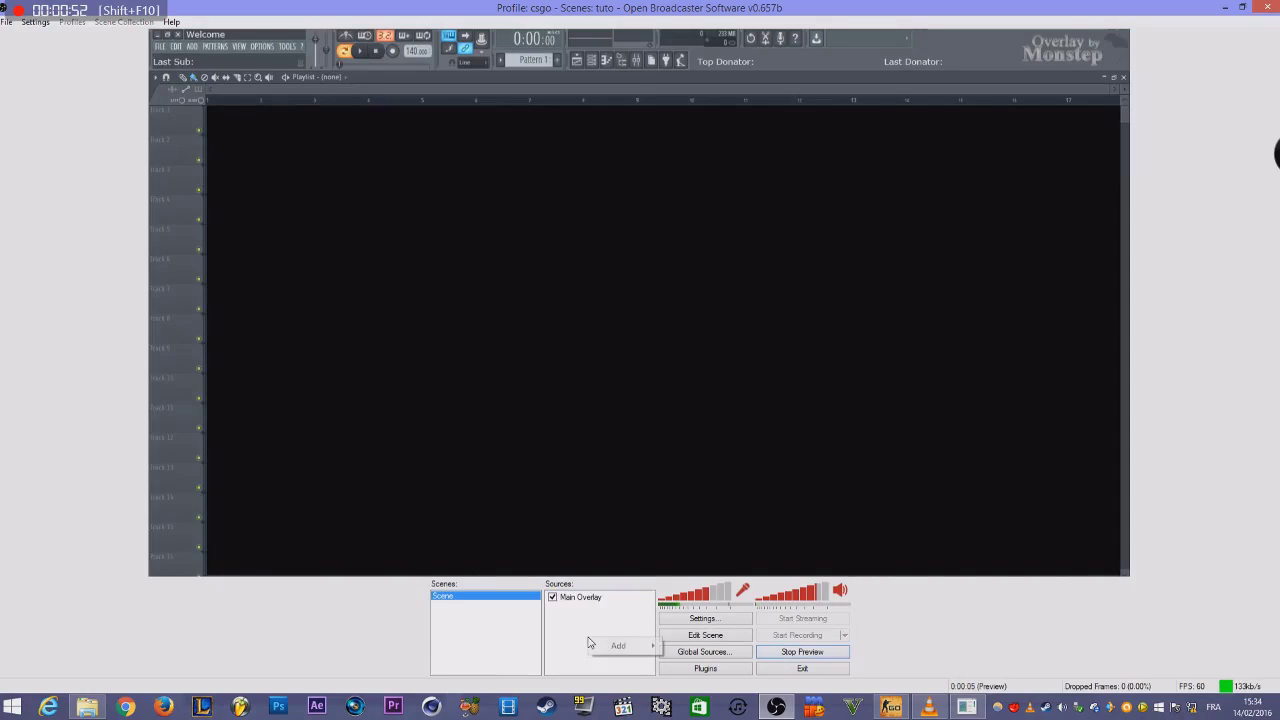
mouse_move(620, 645)
click(700, 572)
drag(674, 318, 652, 232)
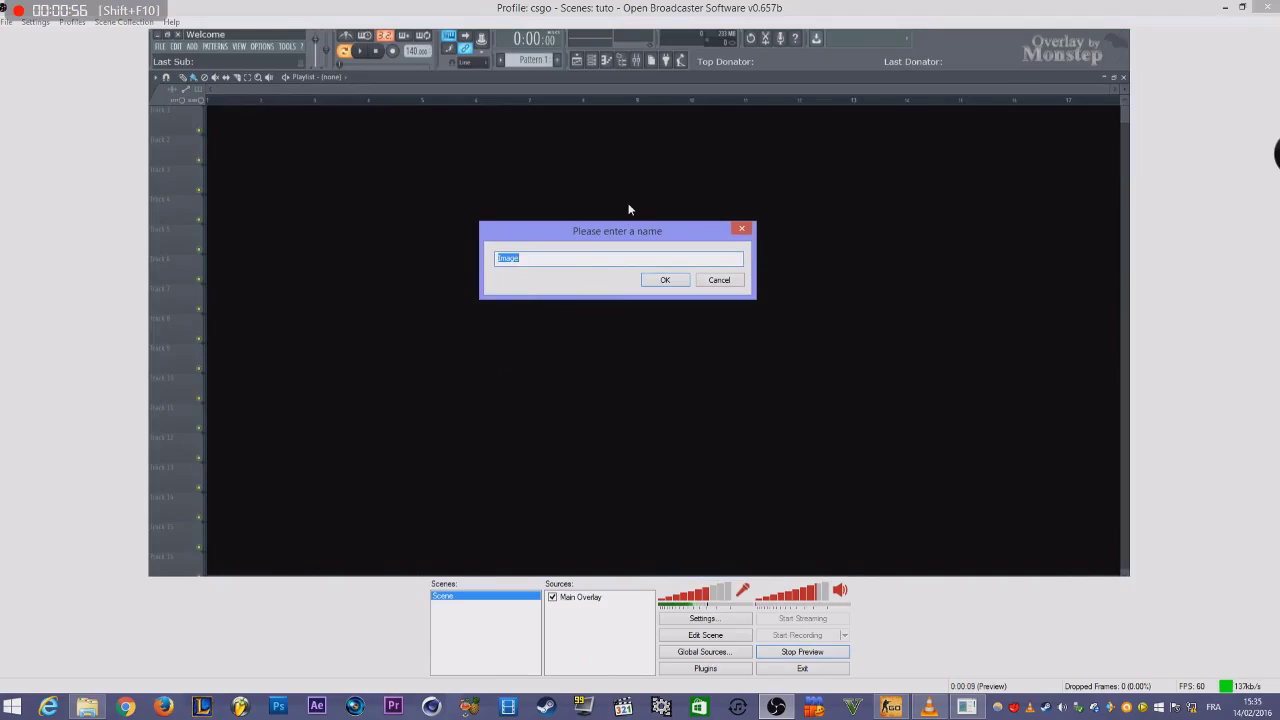
text(Mus)
text(ic Overlya)
text(ay)
key(Return)
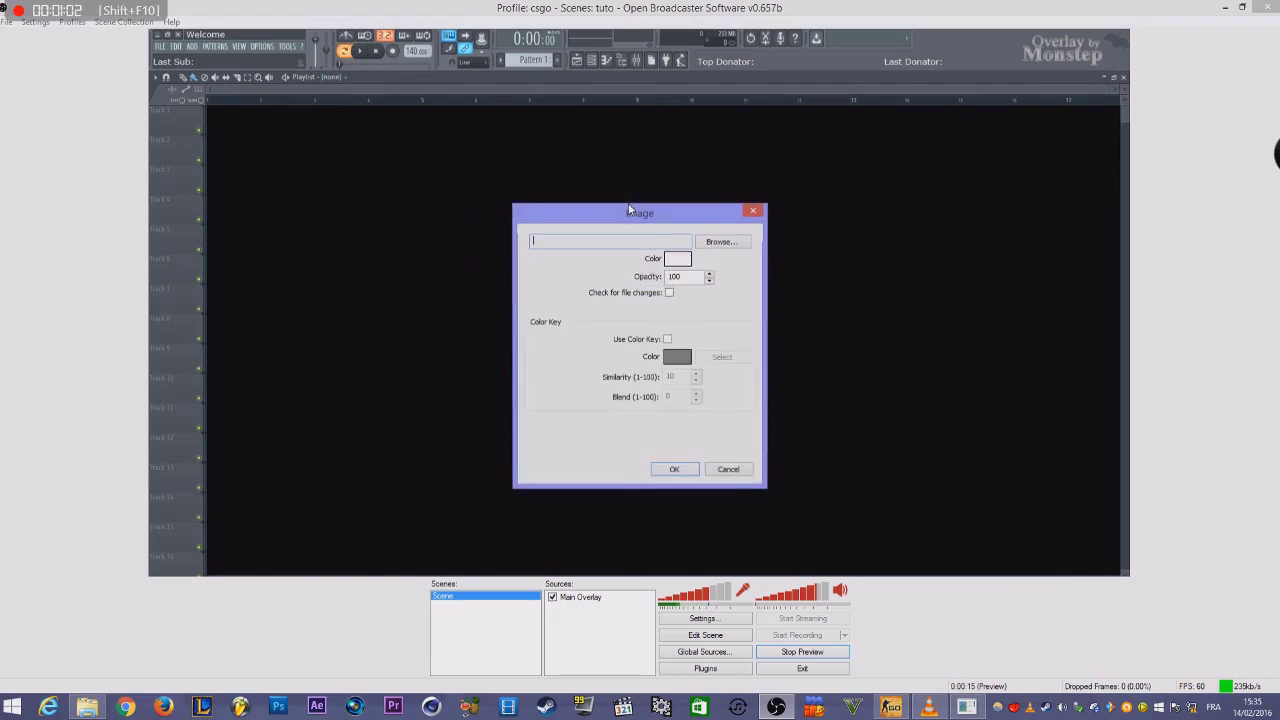
Load the "overlay fl music" picture into the source and move it to the lower-right corner of the scene
click(726, 243)
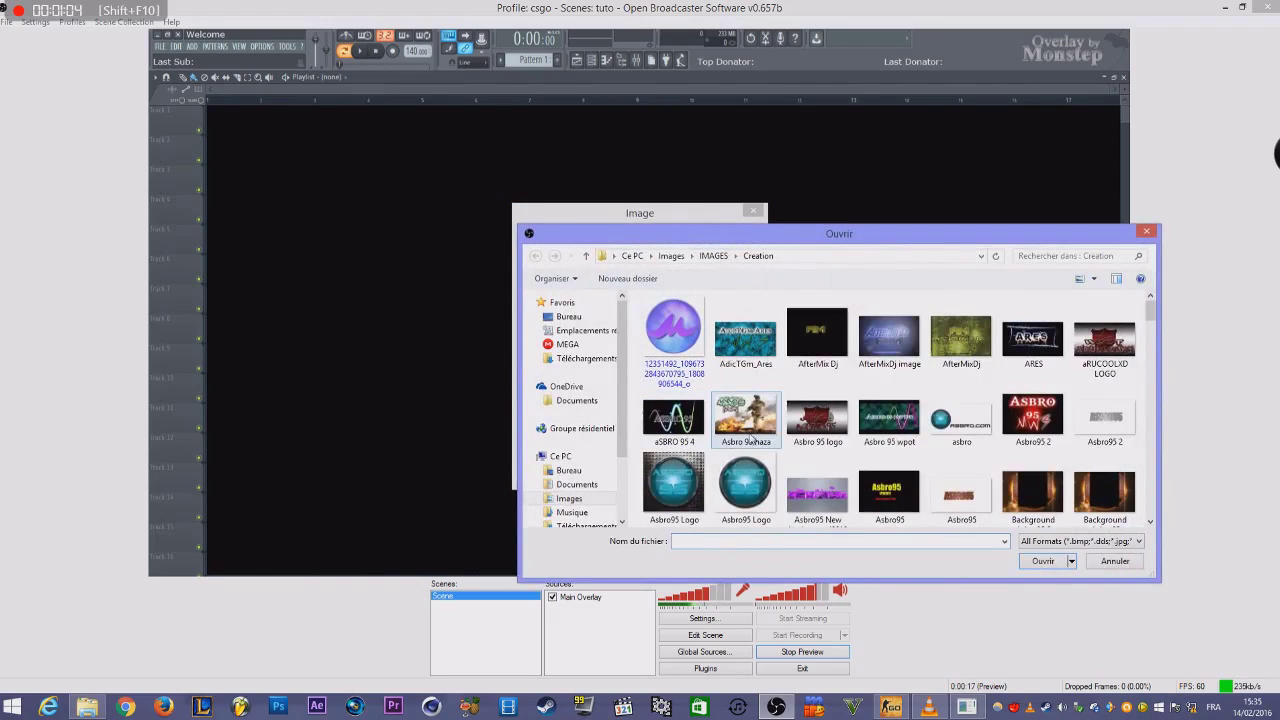
click(806, 425)
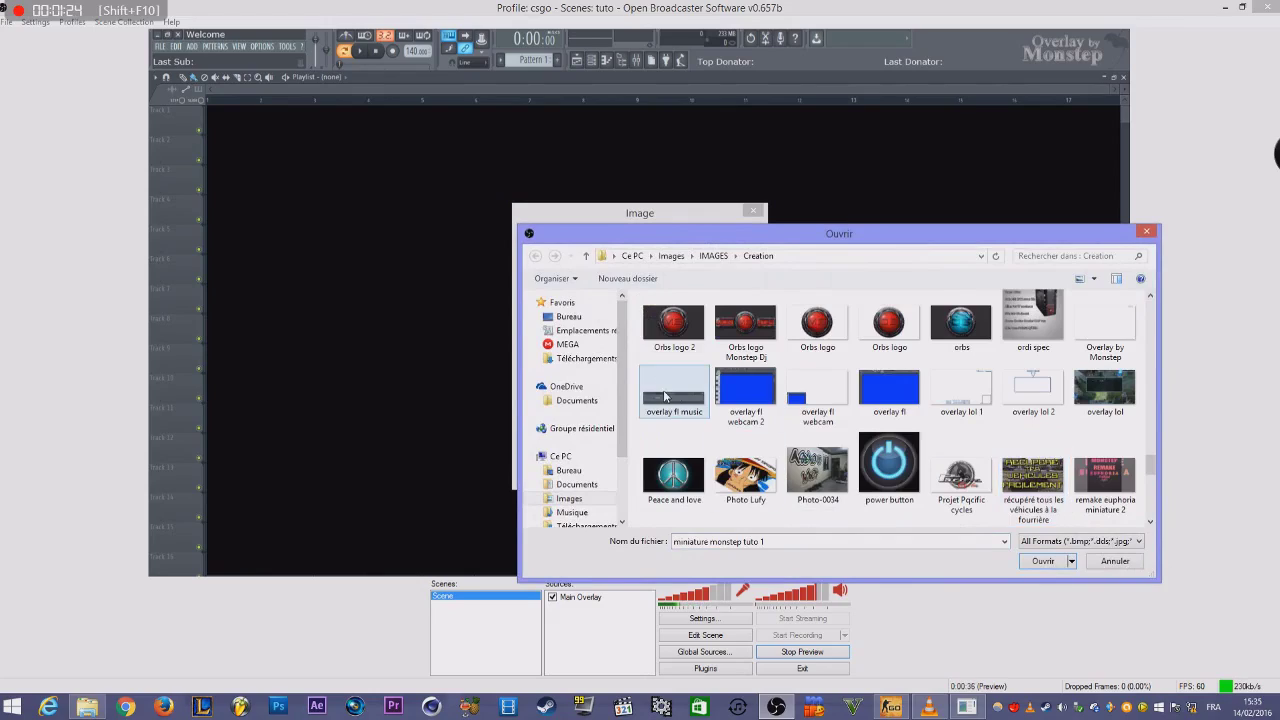
double_click(665, 397)
click(674, 470)
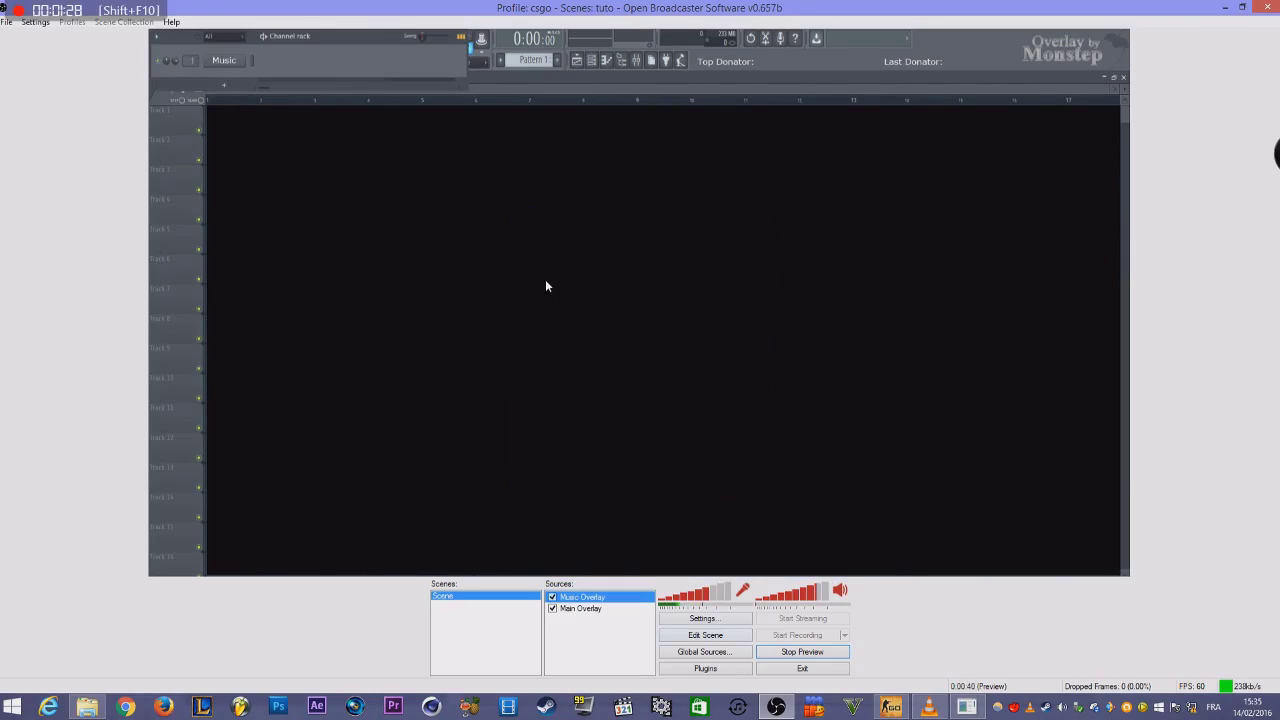
click(729, 644)
drag(403, 41, 1040, 555)
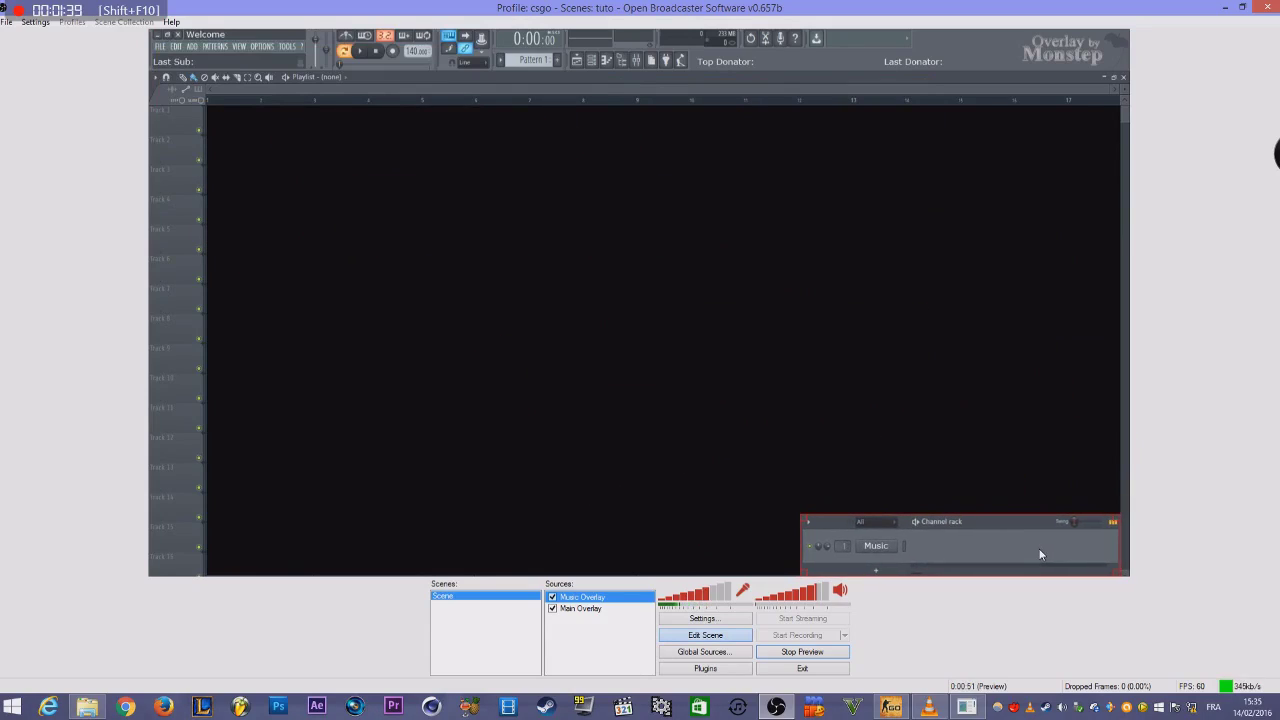
Add another image source named "Webcame" to the scene
right_click(610, 648)
mouse_move(633, 647)
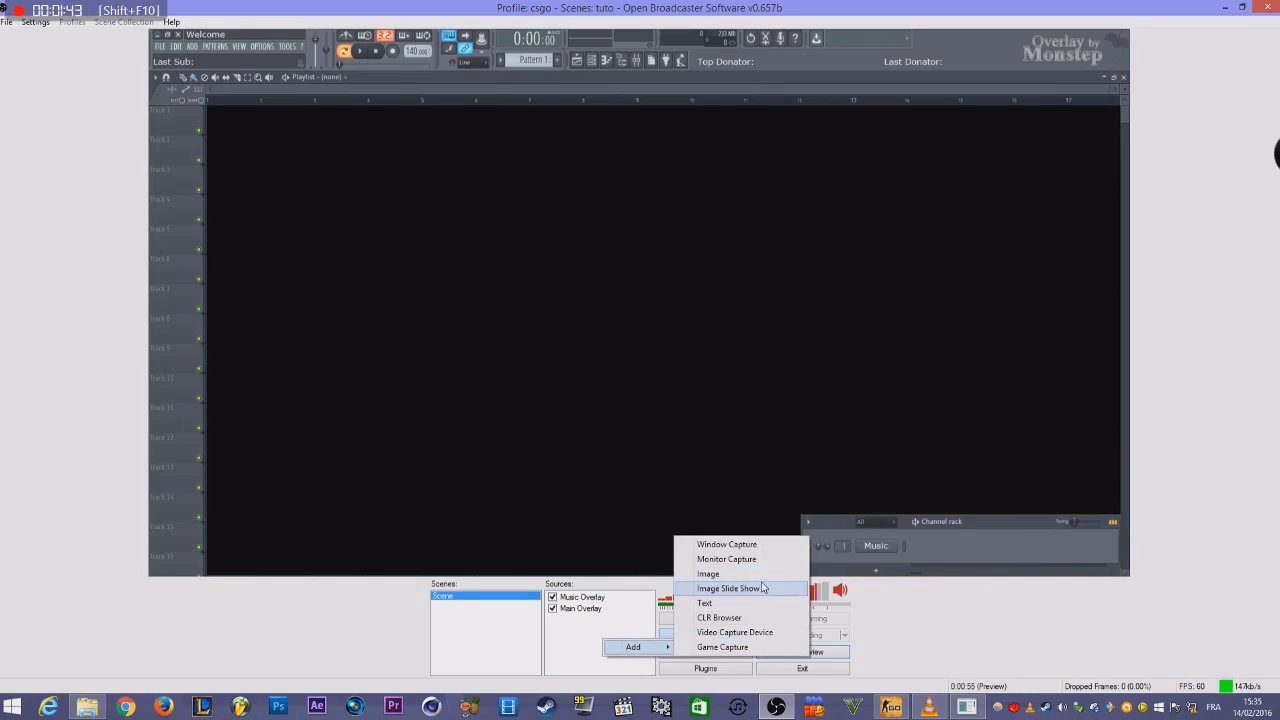
click(762, 588)
text(W)
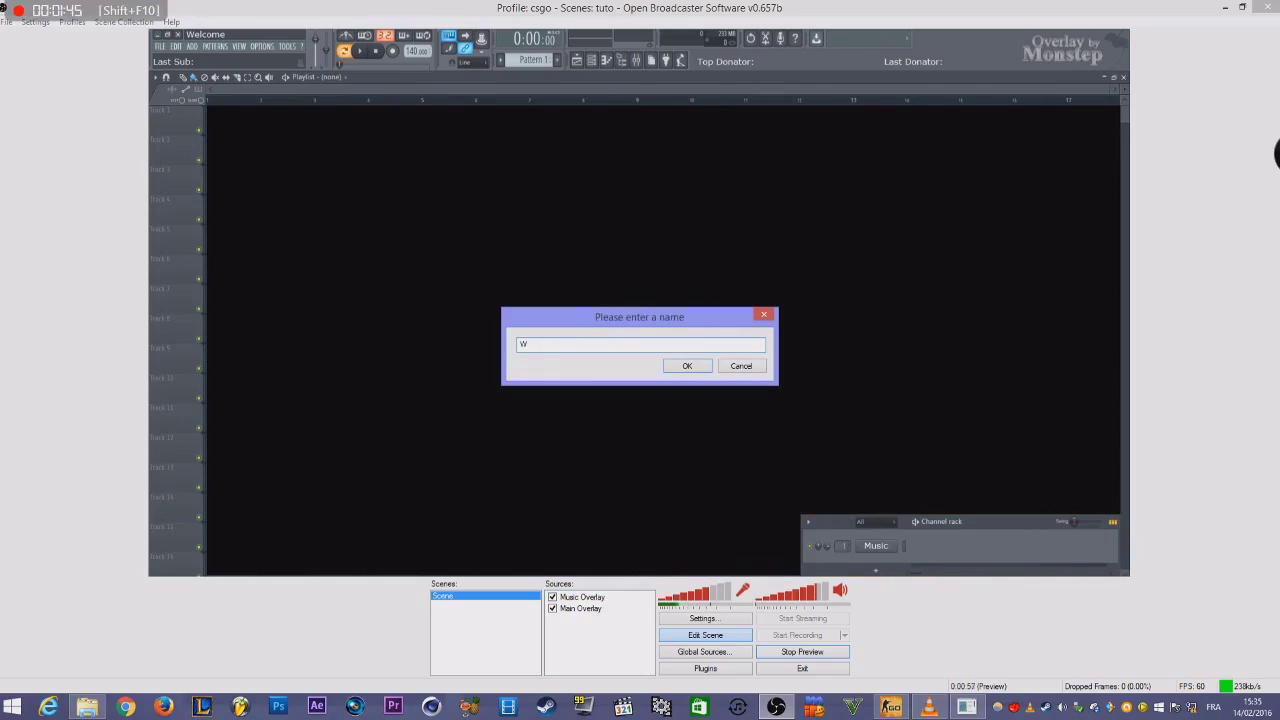
text(ebcame)
key(Return)
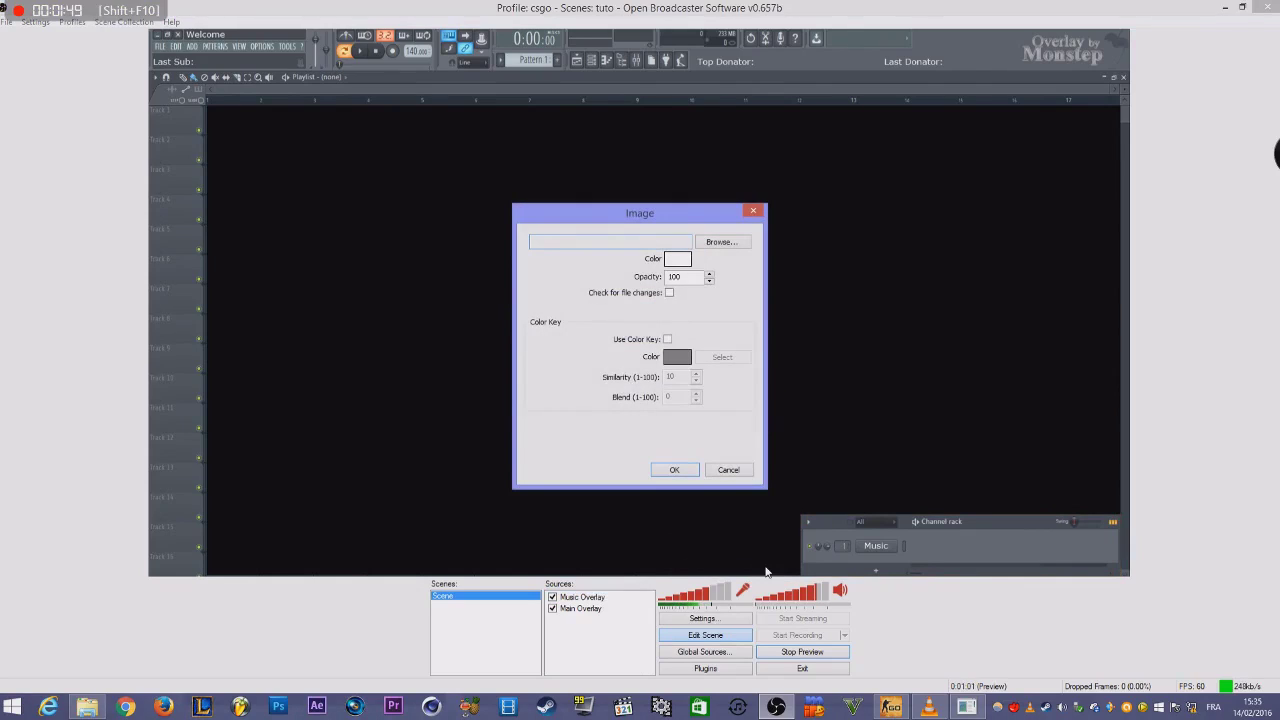
Load the "webcame overlay" picture into the source and move it to the lower-left corner of the scene
click(710, 247)
click(848, 440)
text(webcame overlay)
key(Return)
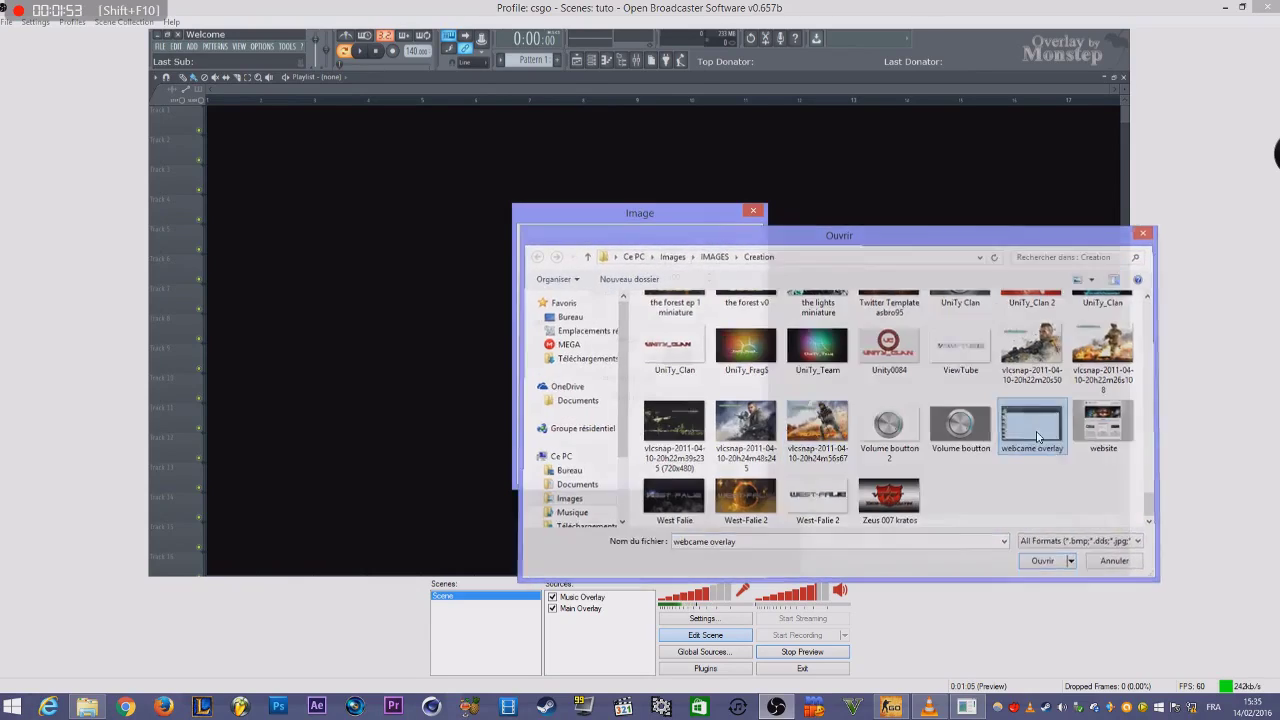
click(672, 472)
drag(364, 143, 336, 492)
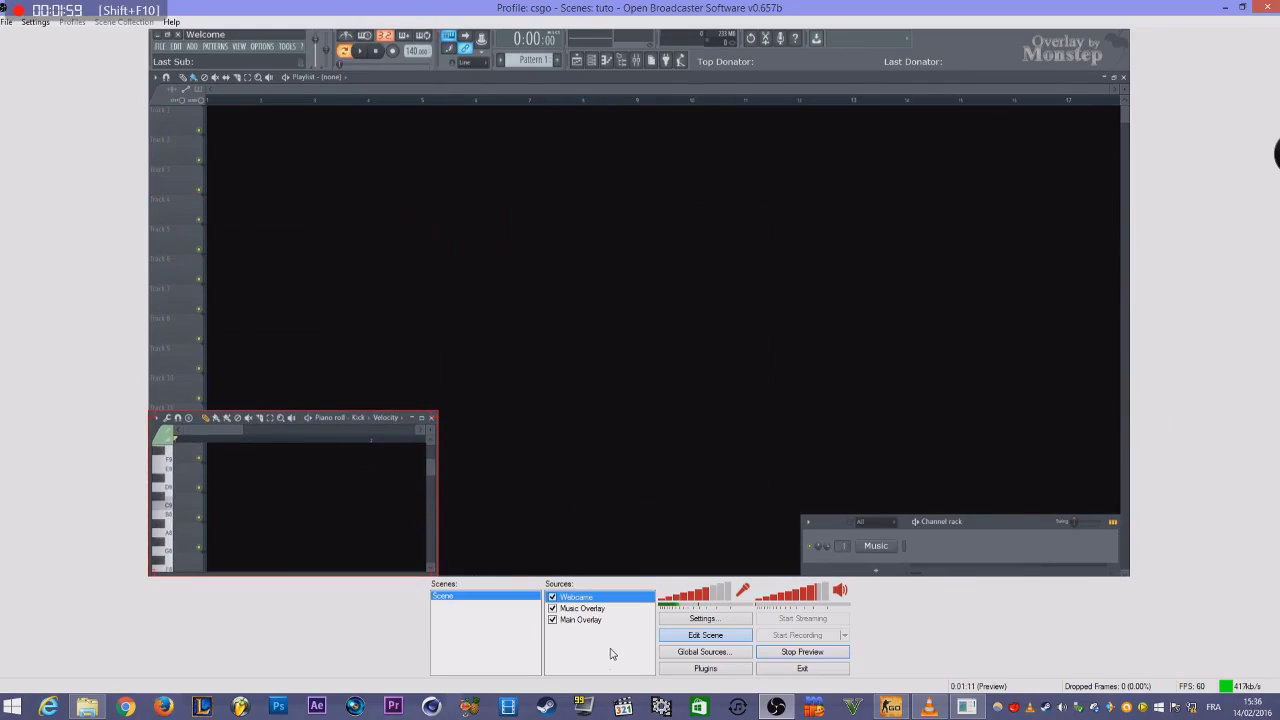
click(612, 654)
right_click(606, 658)
click(590, 646)
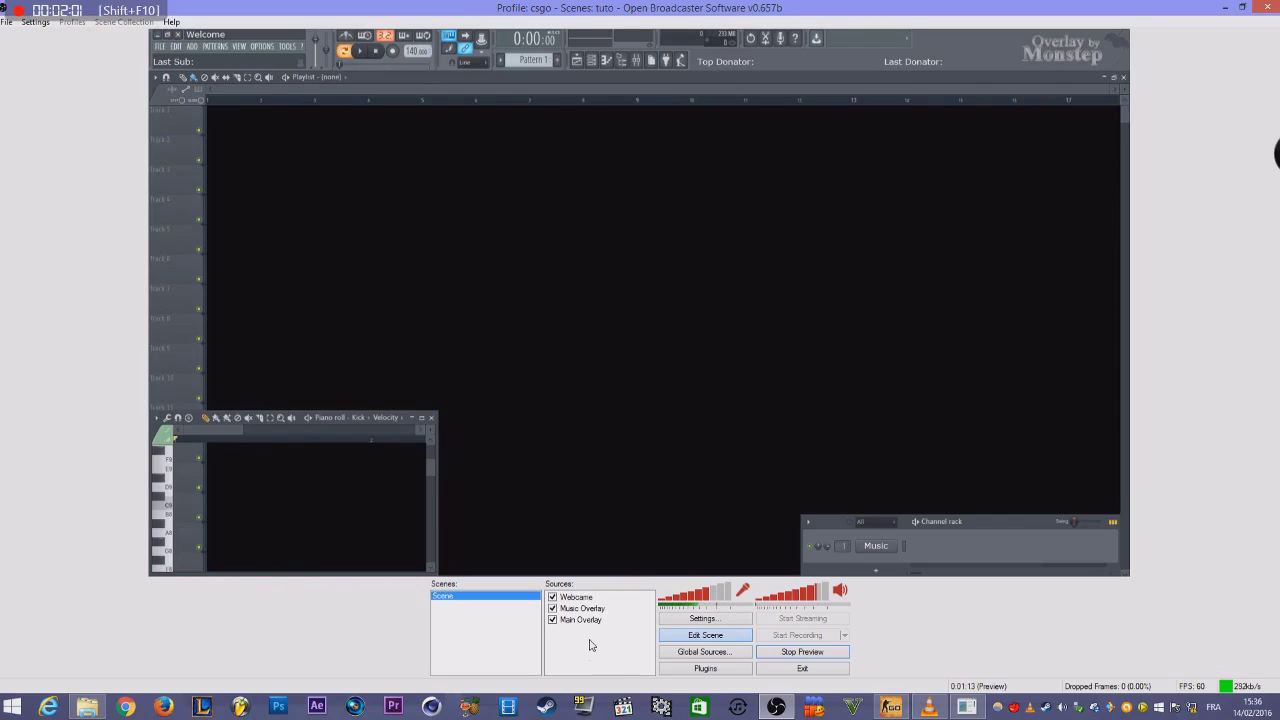
right_click(590, 646)
mouse_move(620, 651)
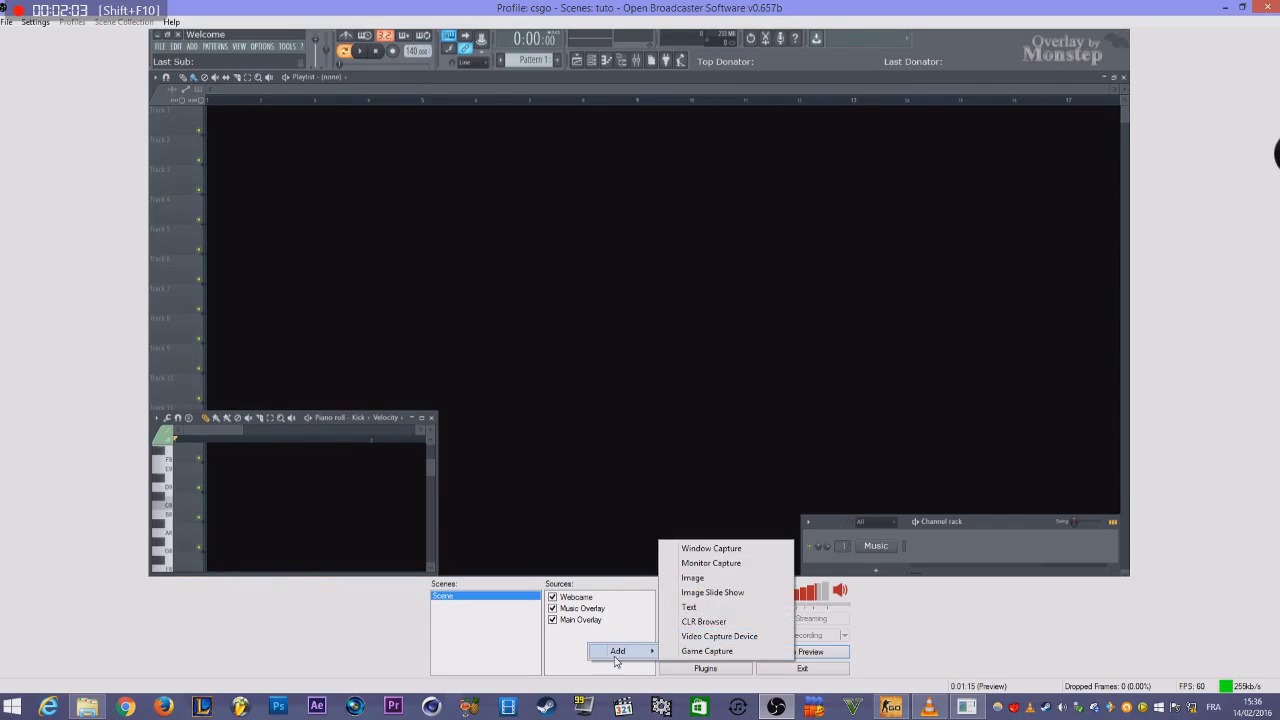
click(771, 638)
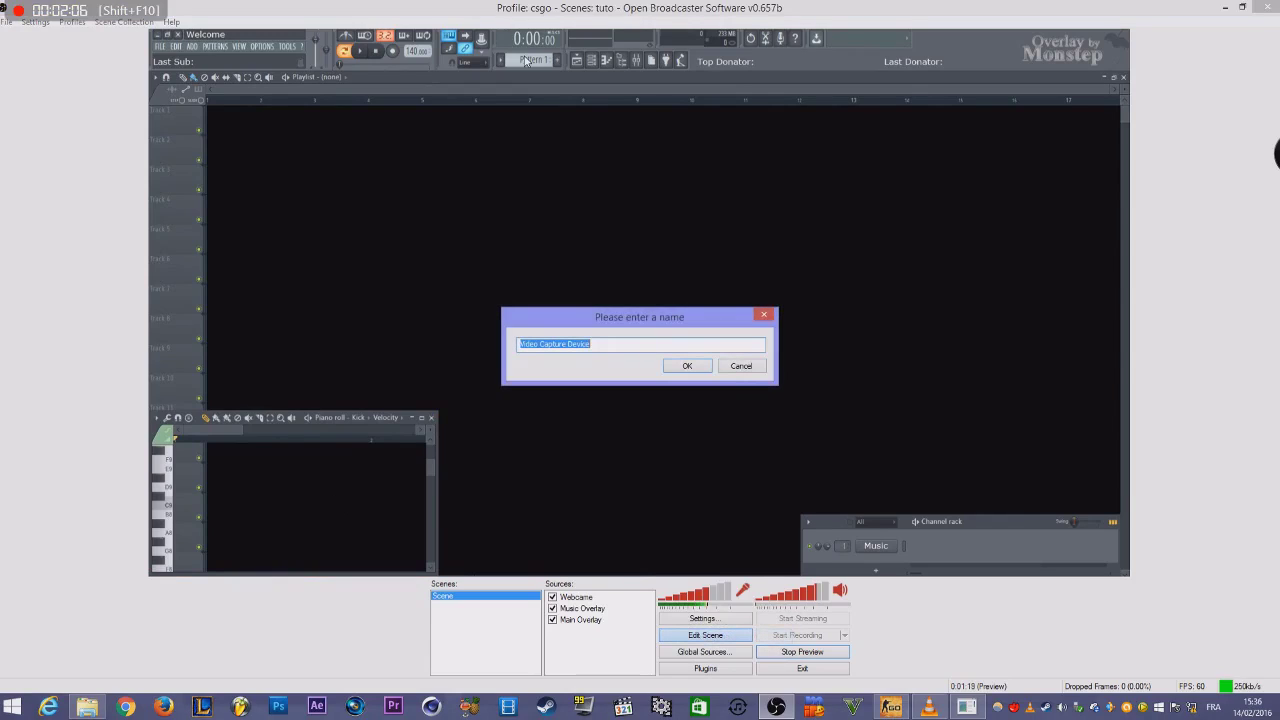
click(687, 367)
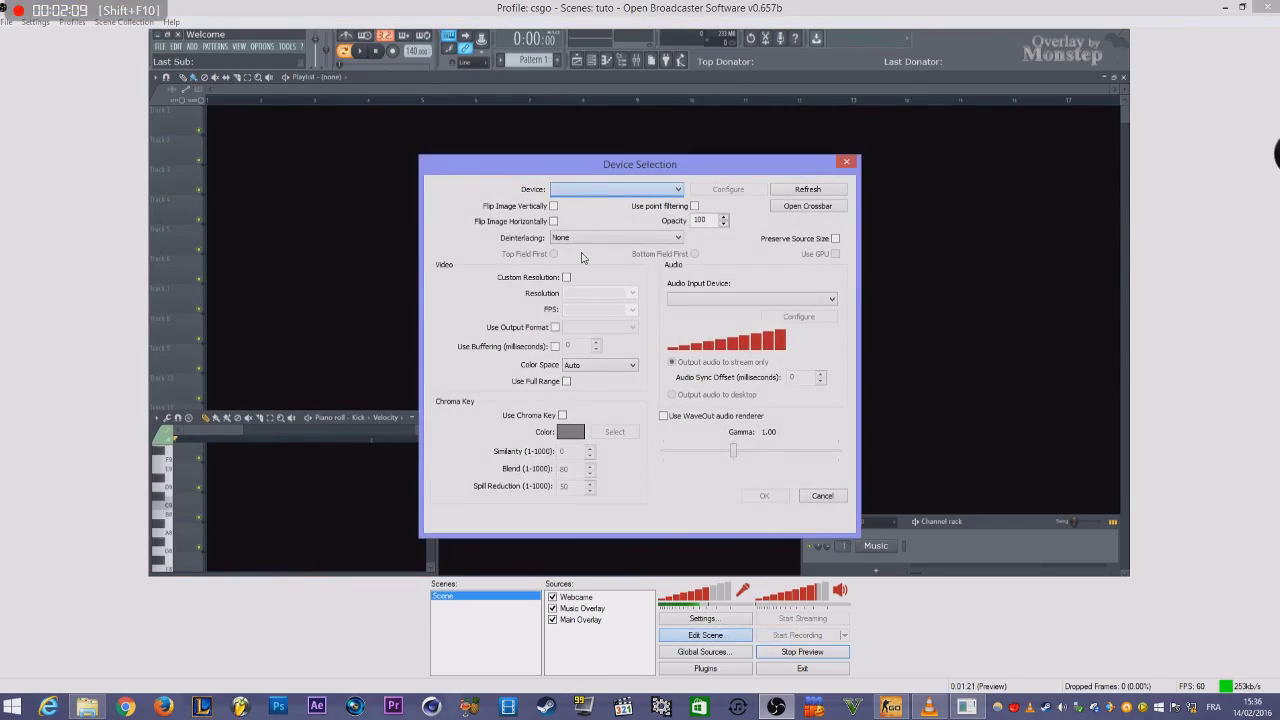
drag(584, 164, 514, 130)
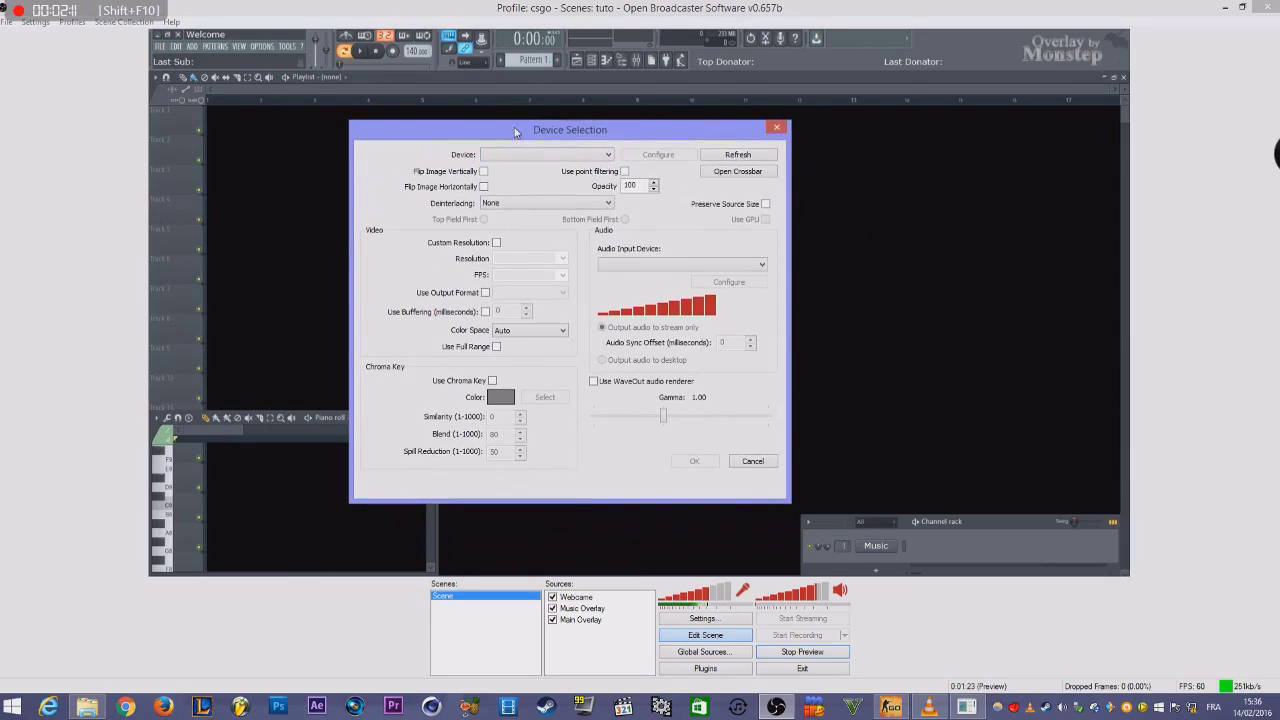
click(754, 460)
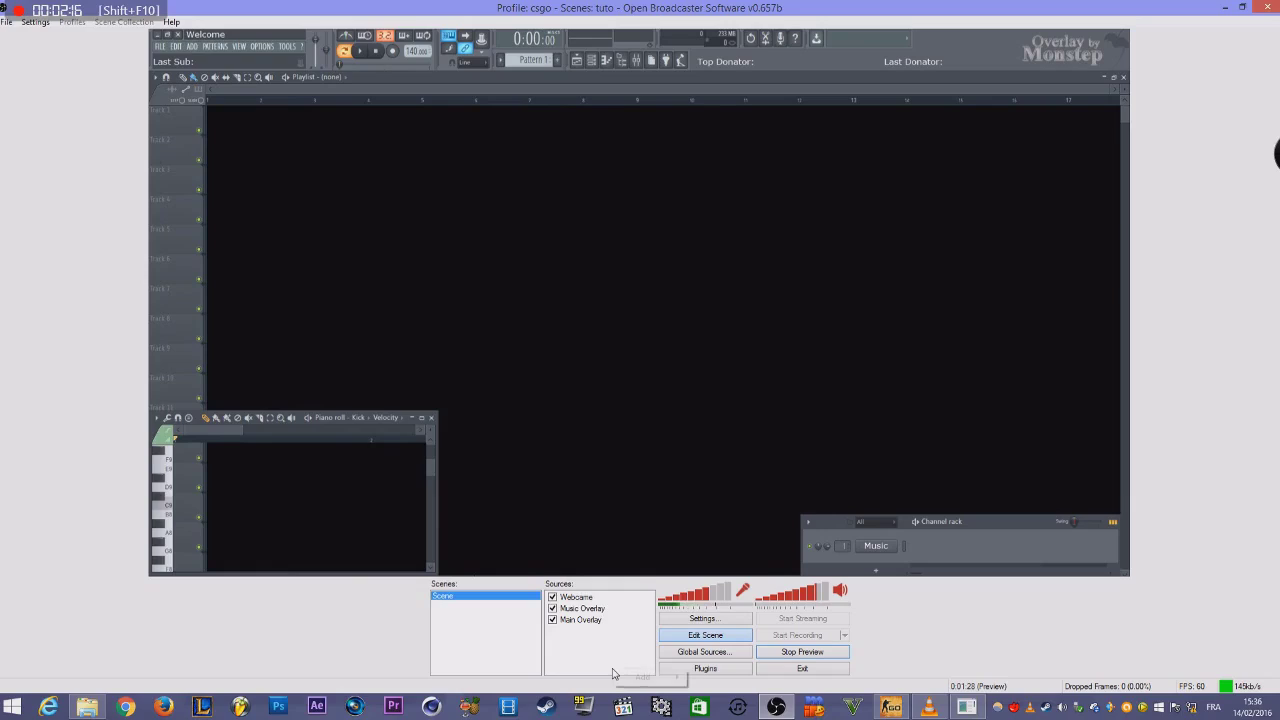
Add a game capture source to the scene, keeping the default name "Game Capture"
right_click(612, 668)
mouse_move(640, 658)
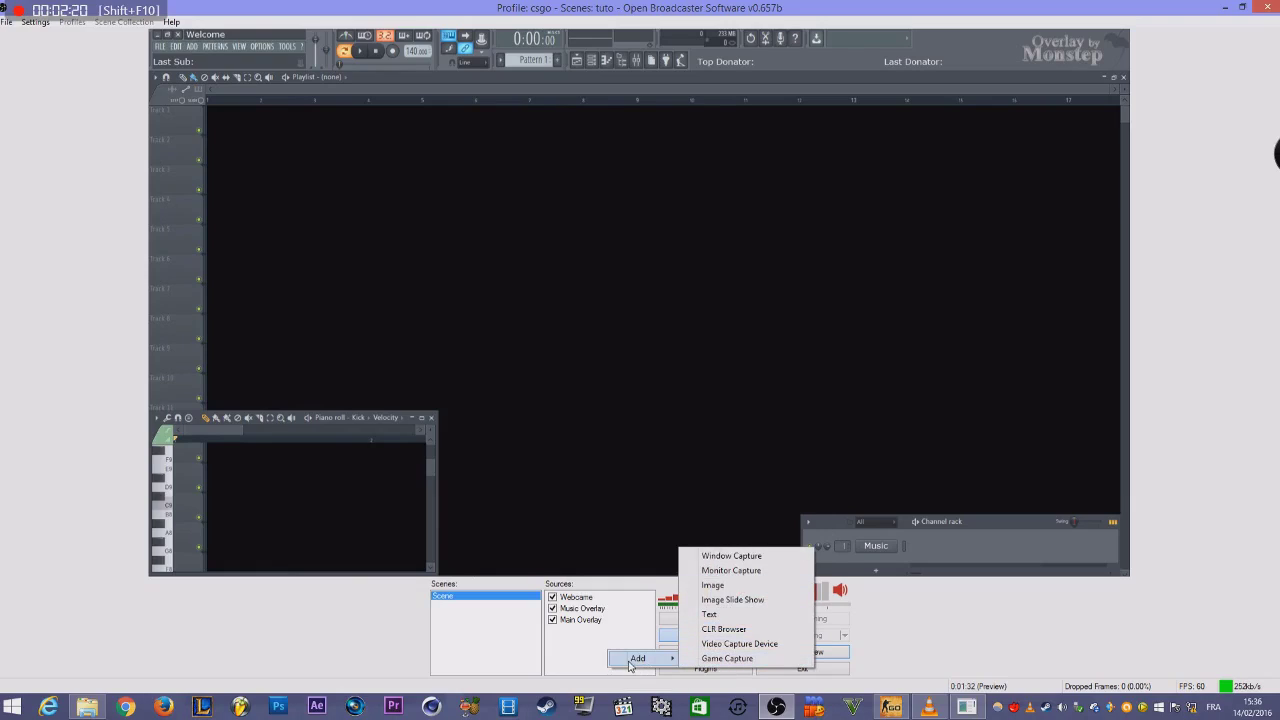
click(710, 658)
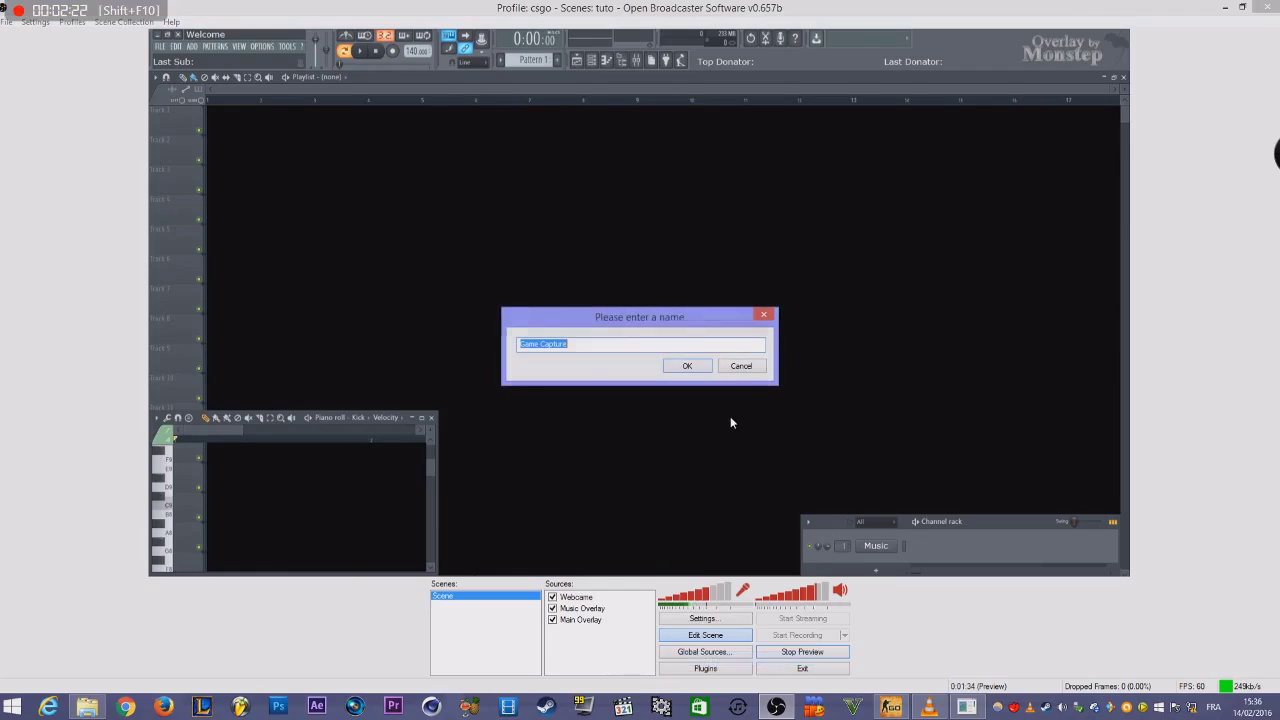
key(Return)
Choose "[csgo]: Counter-Strike: Global Offensive" as the captured application and confirm the game capture settings
click(258, 80)
click(220, 100)
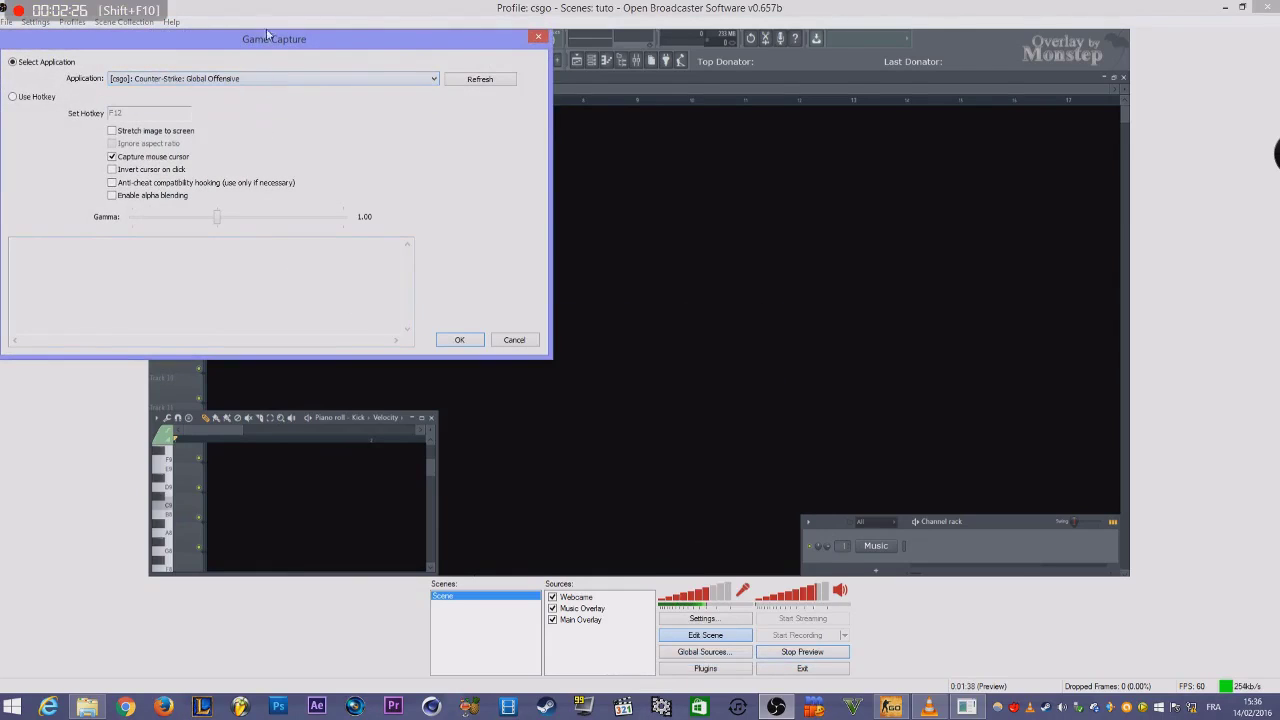
drag(266, 38, 641, 161)
click(688, 201)
click(755, 287)
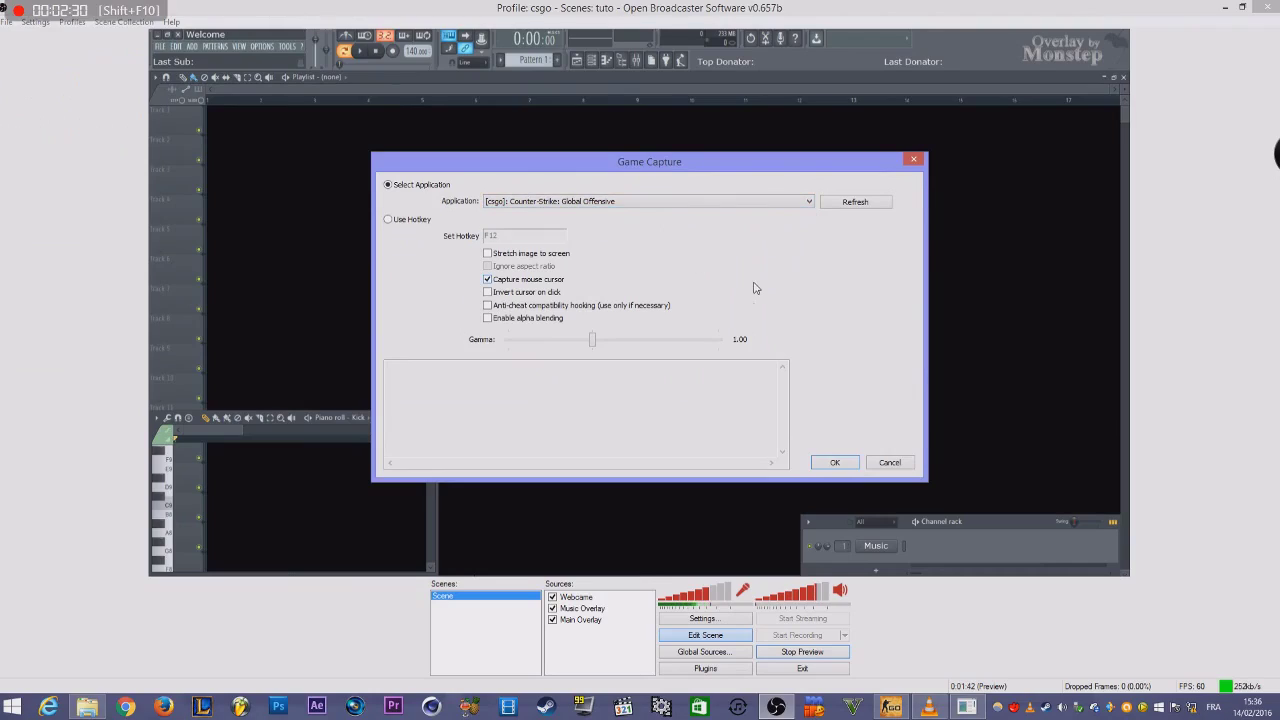
drag(858, 164, 857, 101)
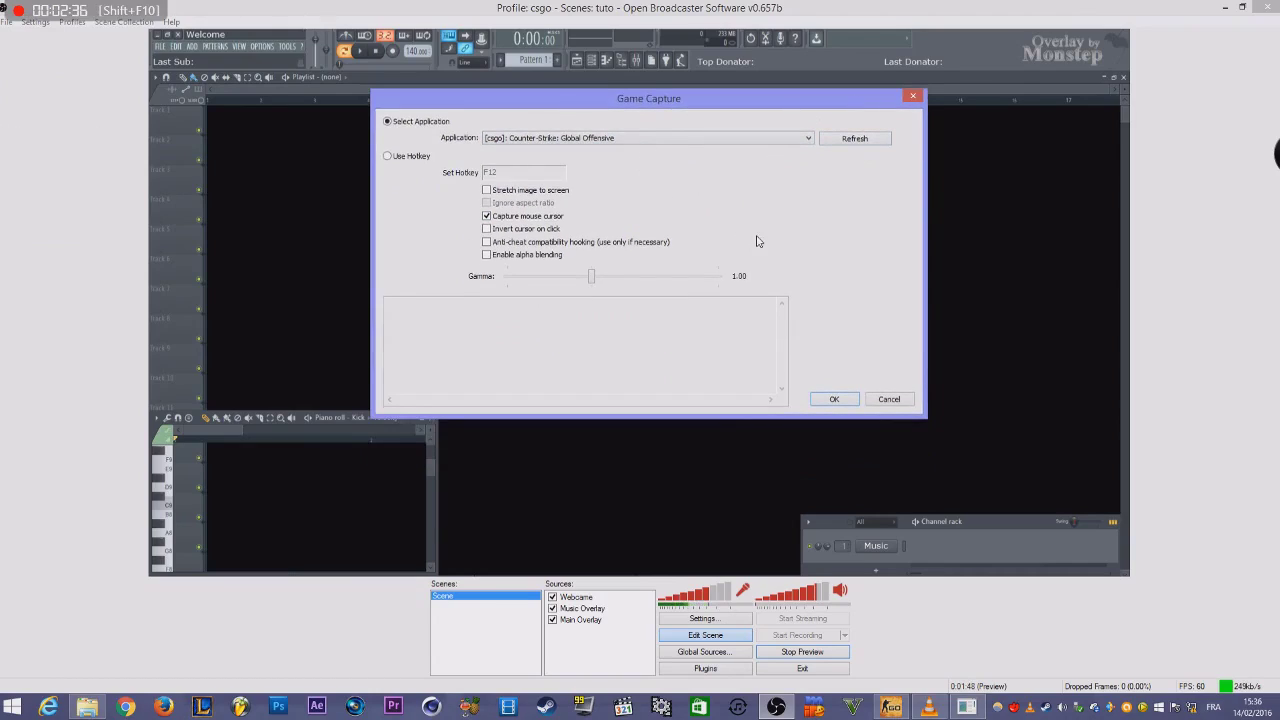
click(838, 402)
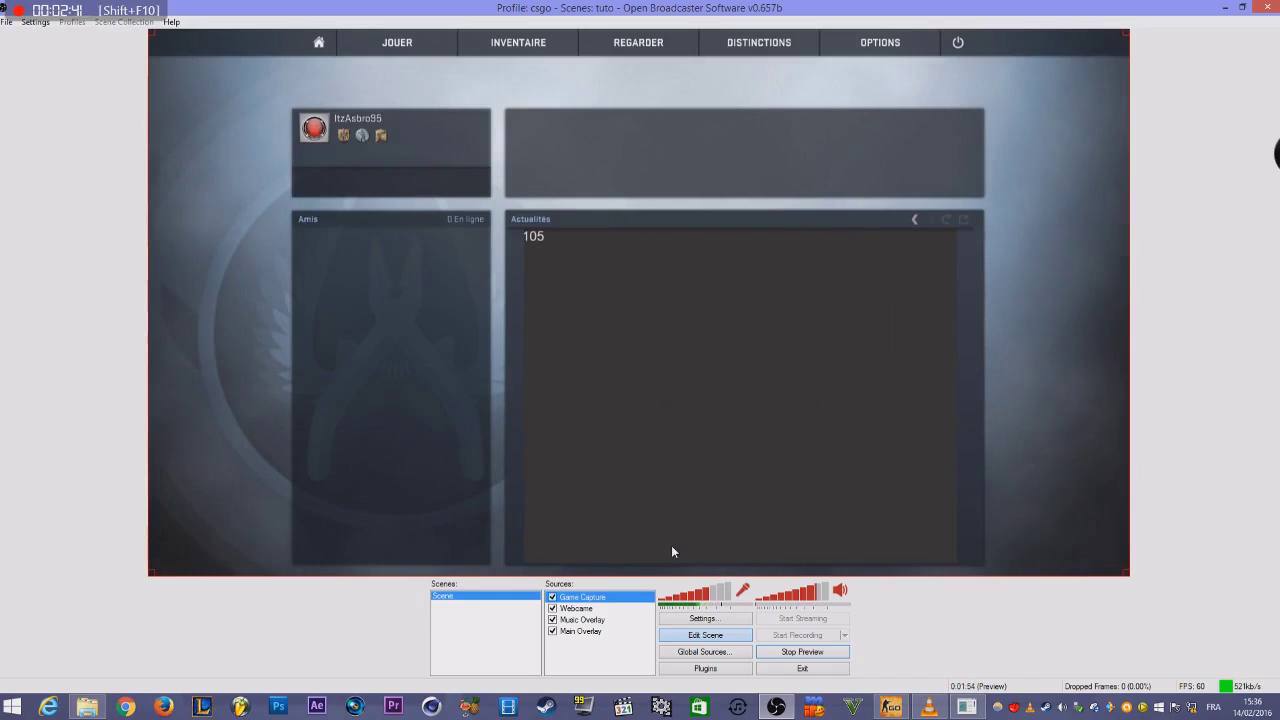
Order the Game Capture source beneath all overlays and shrink it from its upper-left corner to fit inside the main overlay's frame
right_click(591, 604)
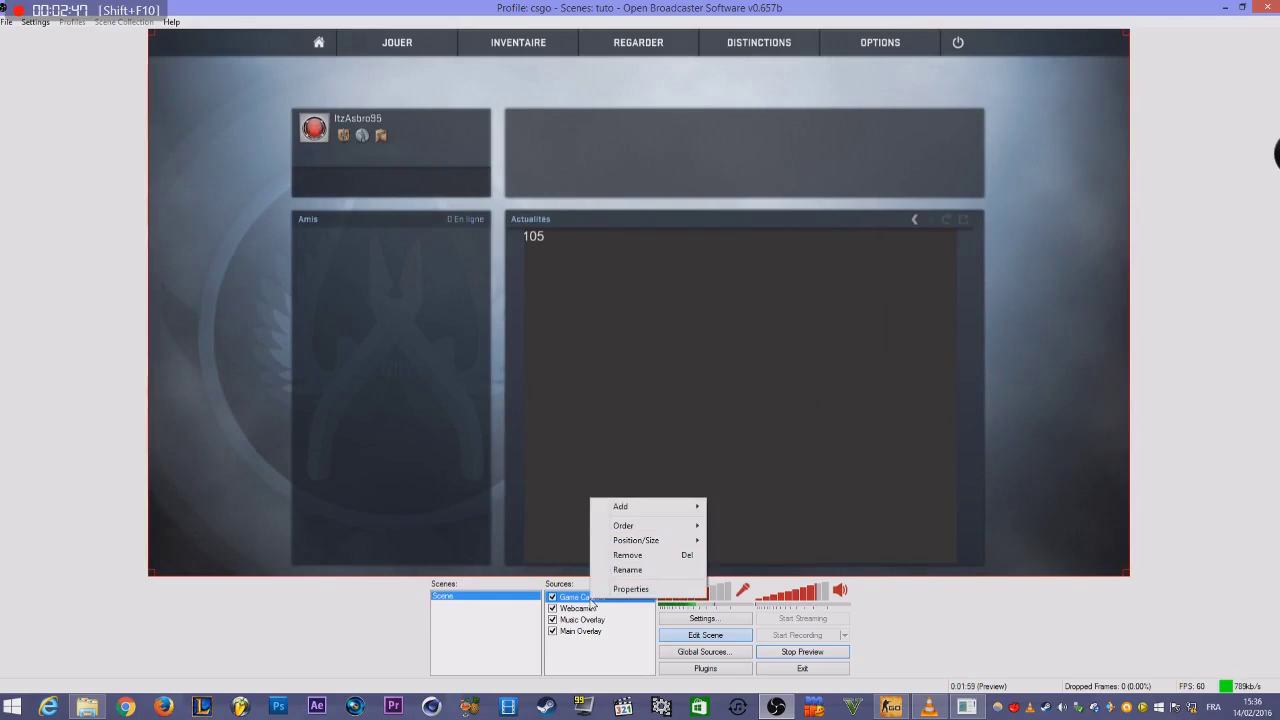
mouse_move(678, 530)
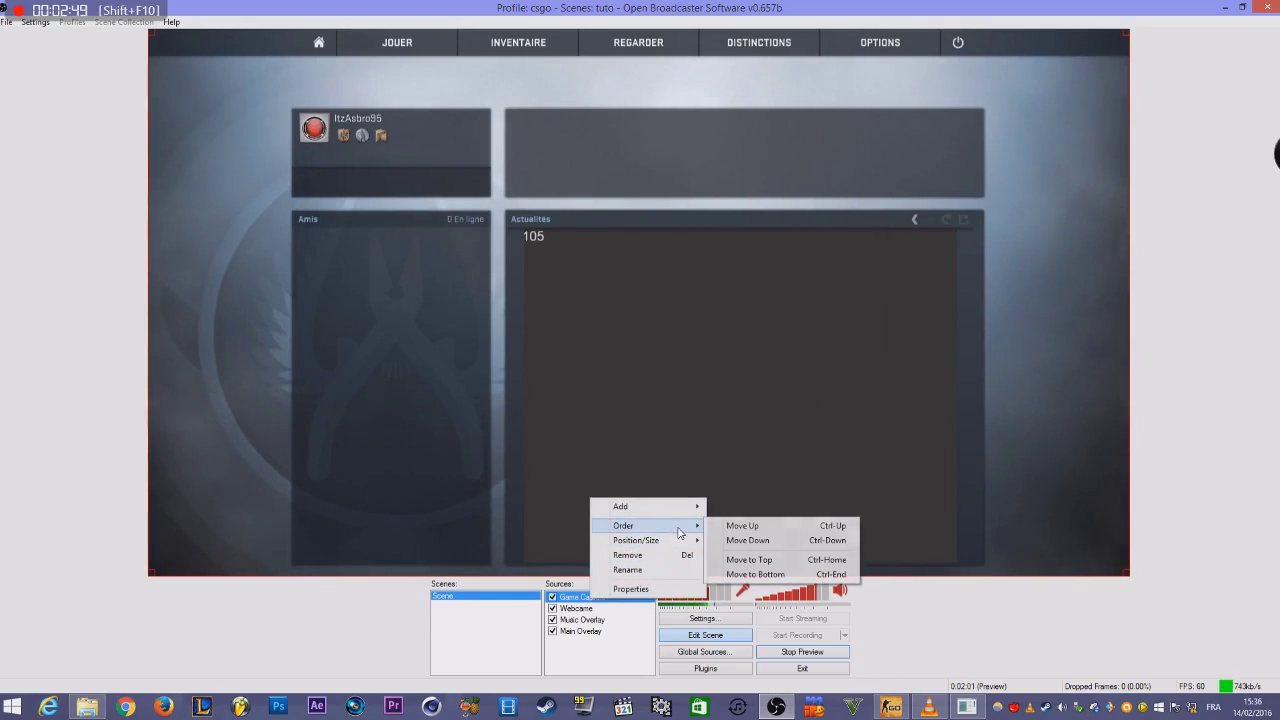
click(810, 575)
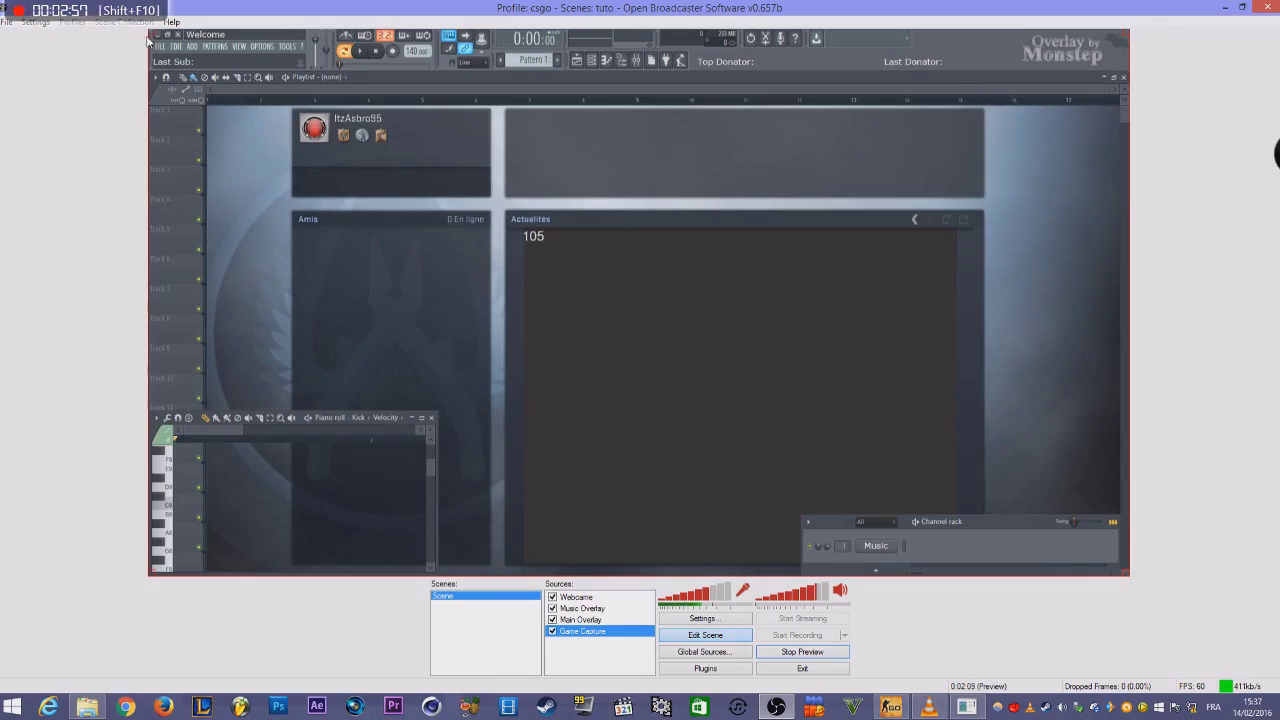
drag(150, 31, 210, 89)
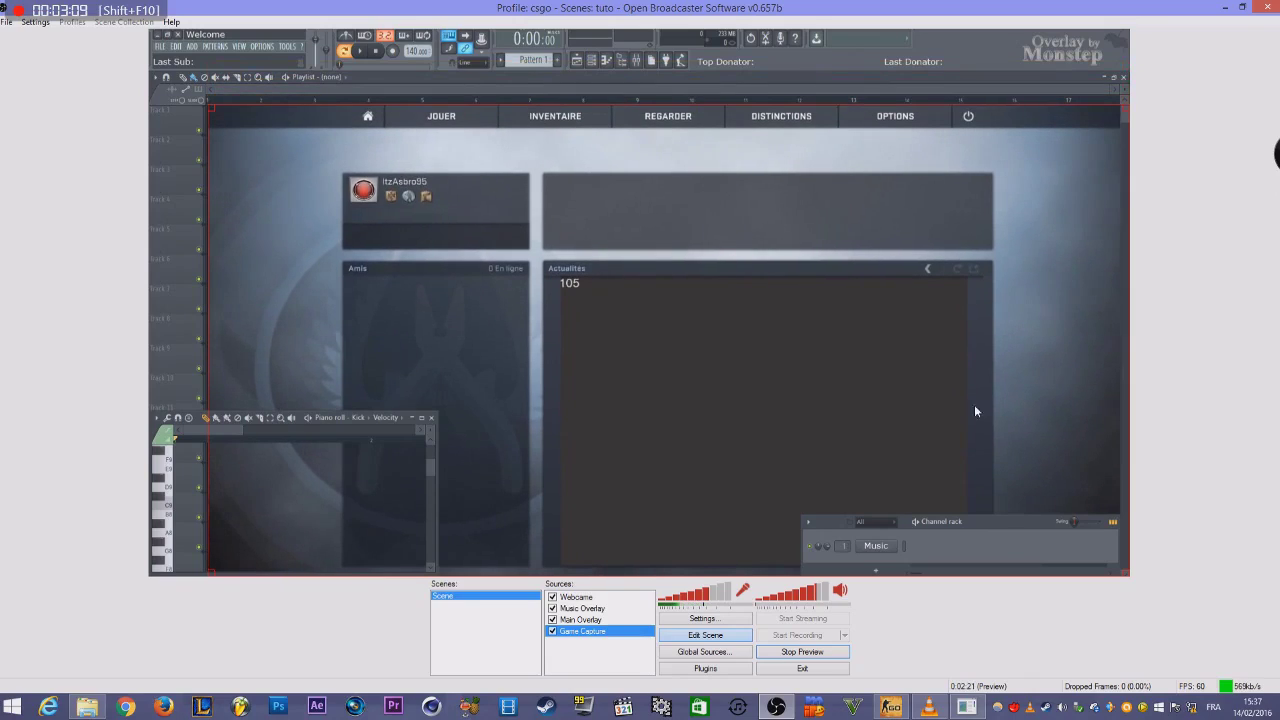
click(584, 668)
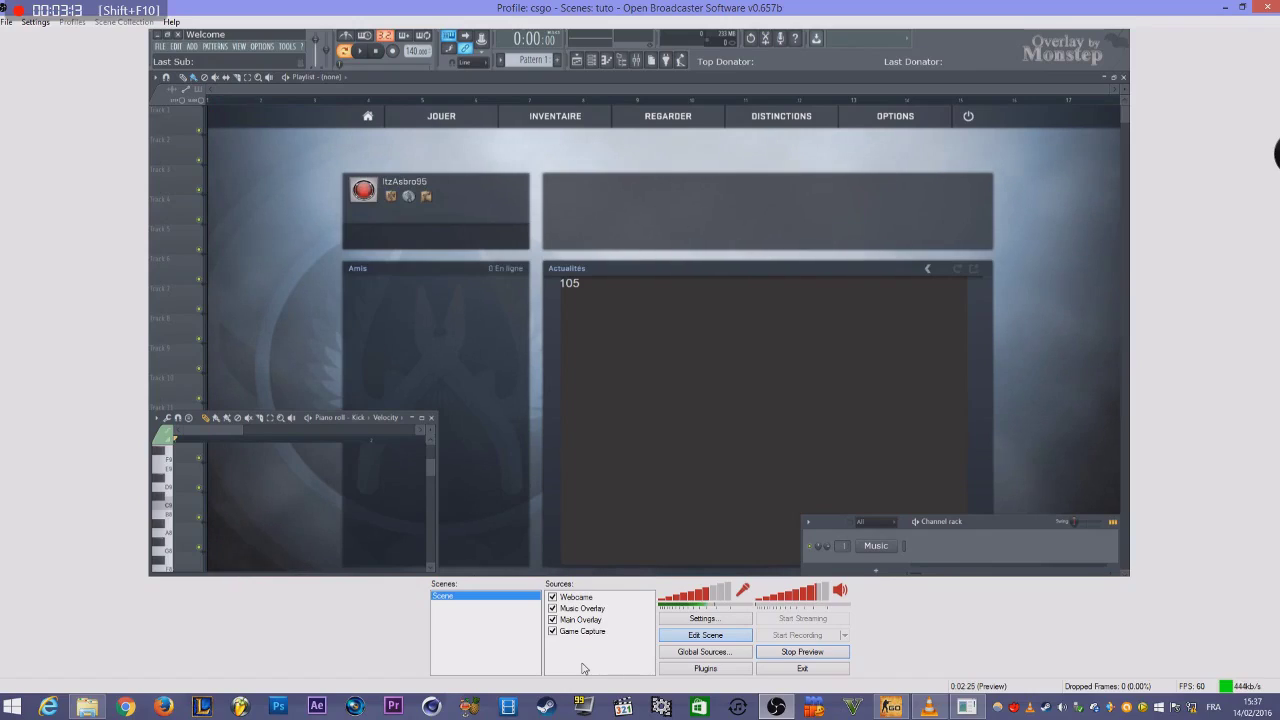
Add a text source named "Music" to the scene
right_click(586, 668)
mouse_move(603, 679)
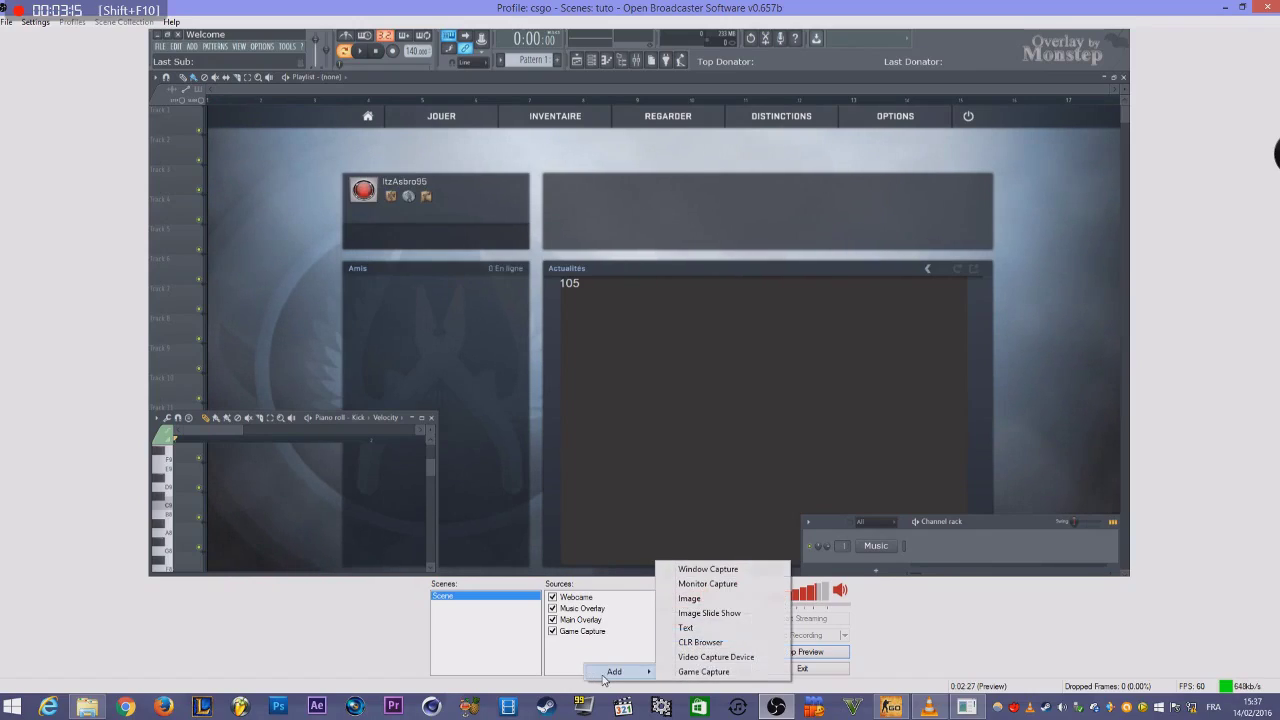
click(686, 627)
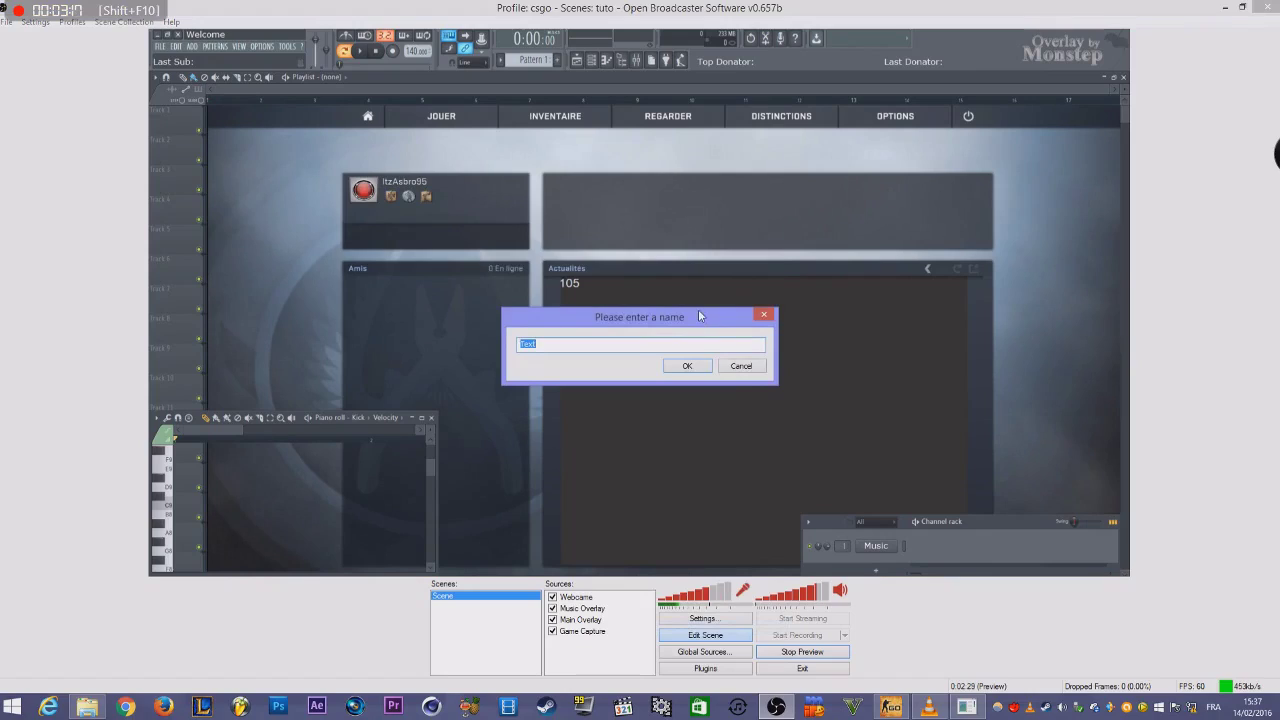
text(Music)
key(Return)
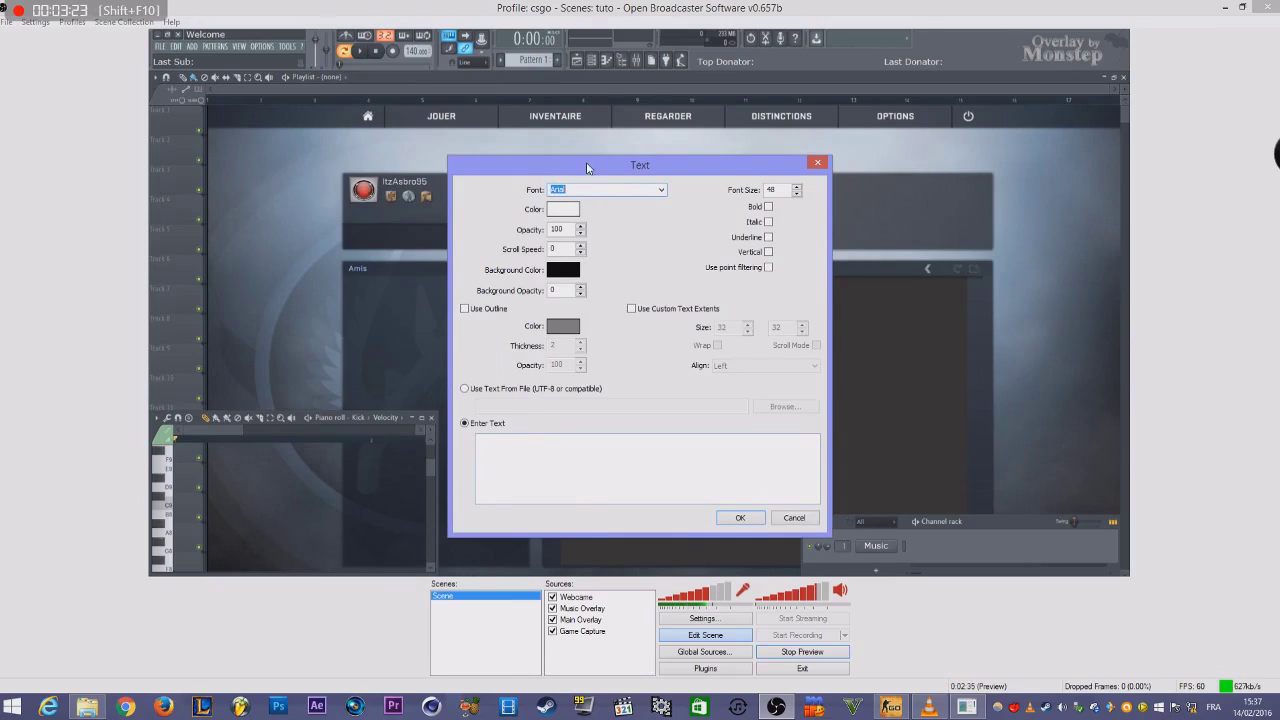
Set the Music text source's scroll speed to 20
drag(588, 168, 578, 162)
key(Tab)
key(Tab)
key(Tab)
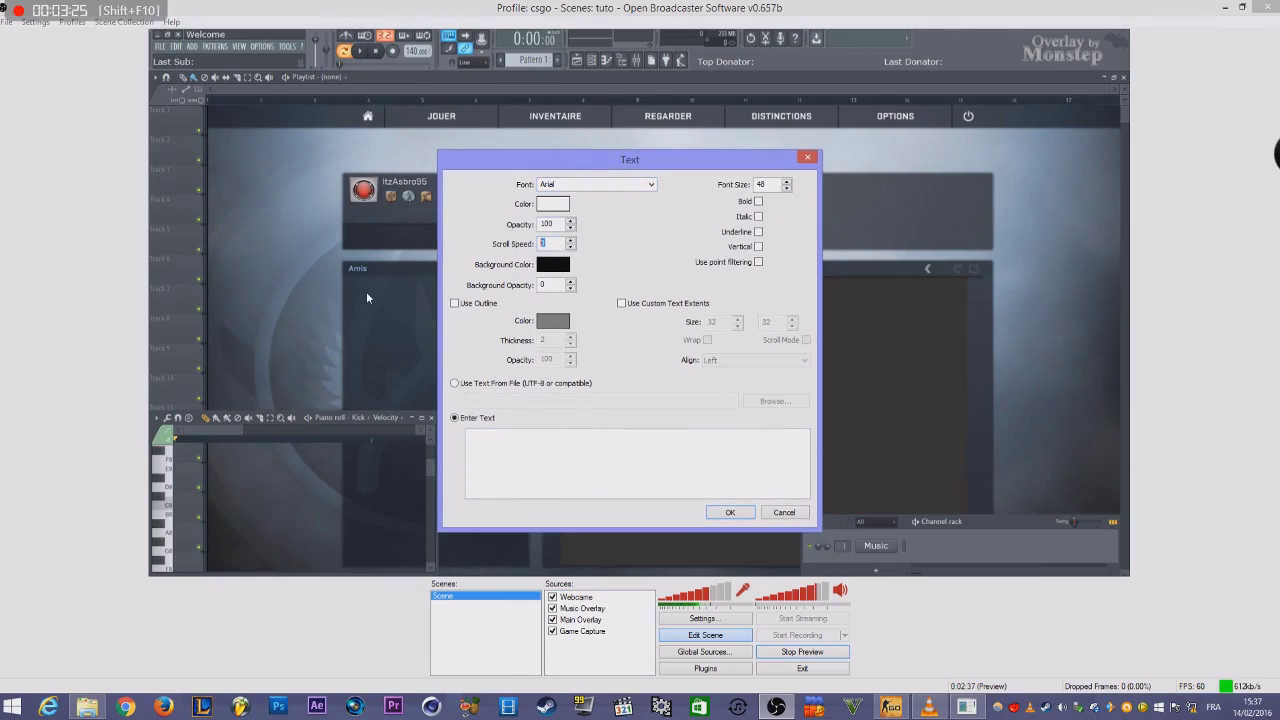
text(20)
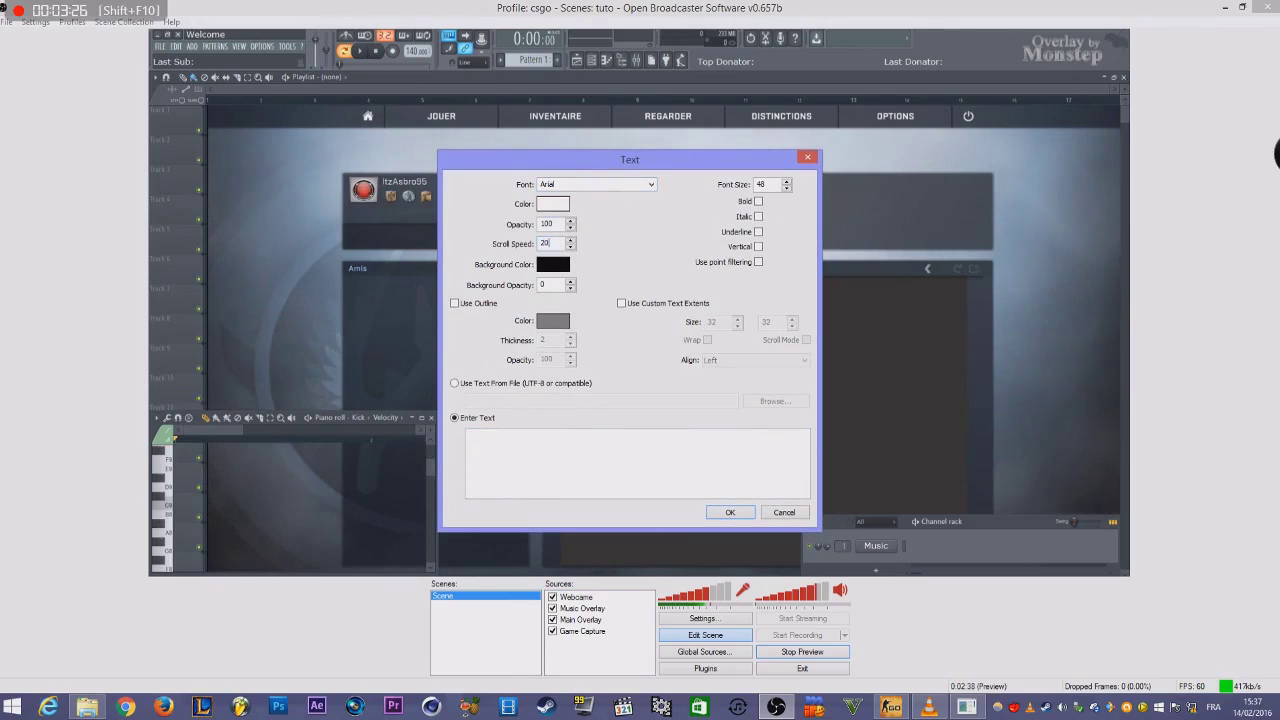
Make the Music text source read its text from the current_song file in the Logociel\SMG 1.63 beta folder
click(480, 386)
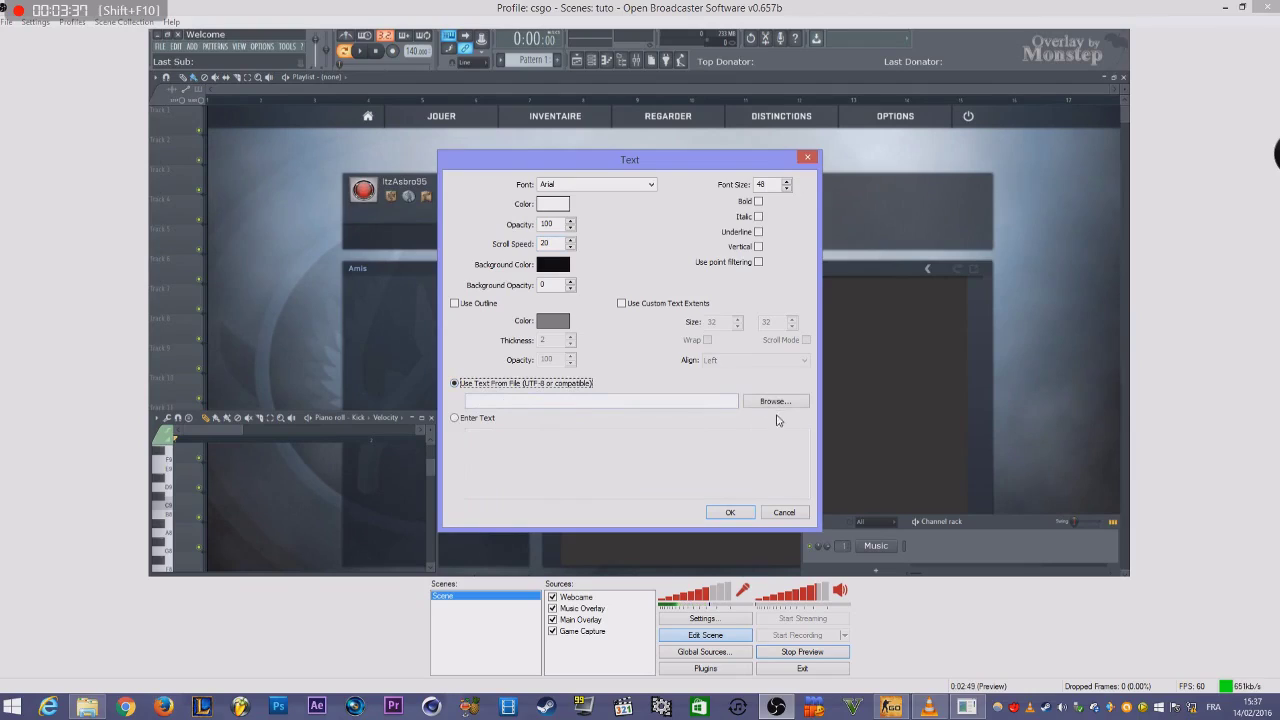
click(774, 401)
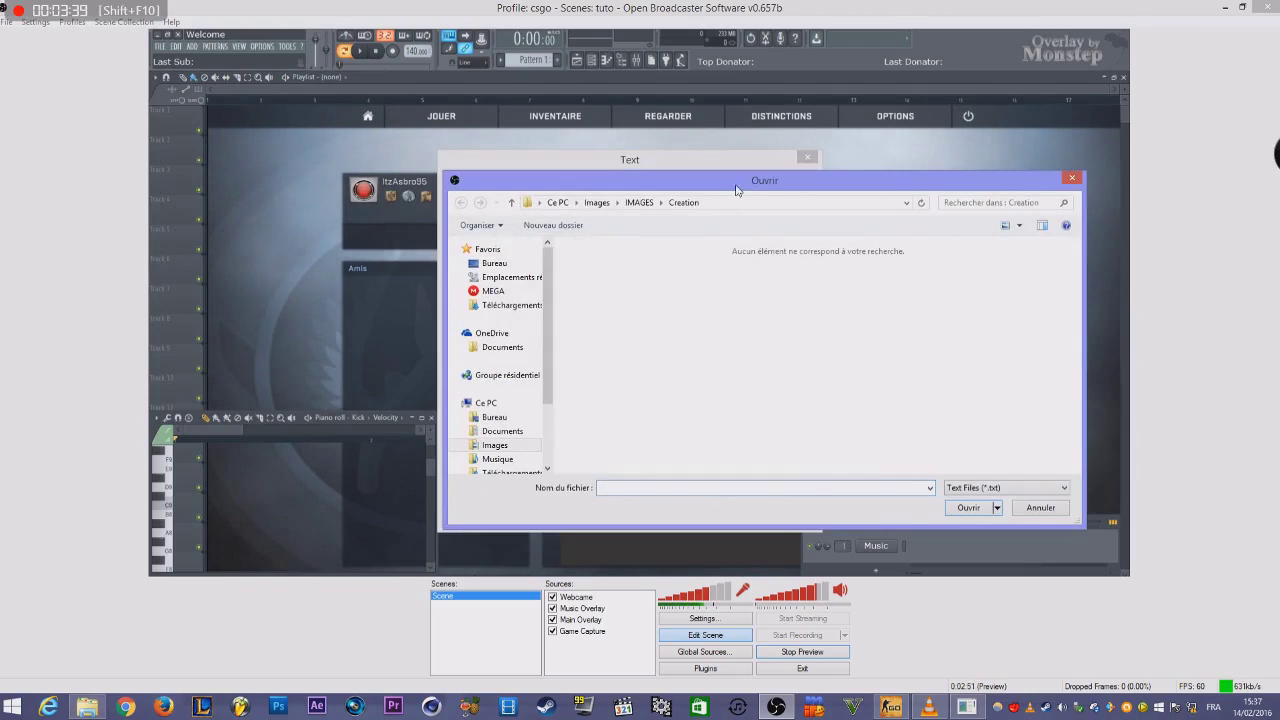
scroll(502, 337, down, 1)
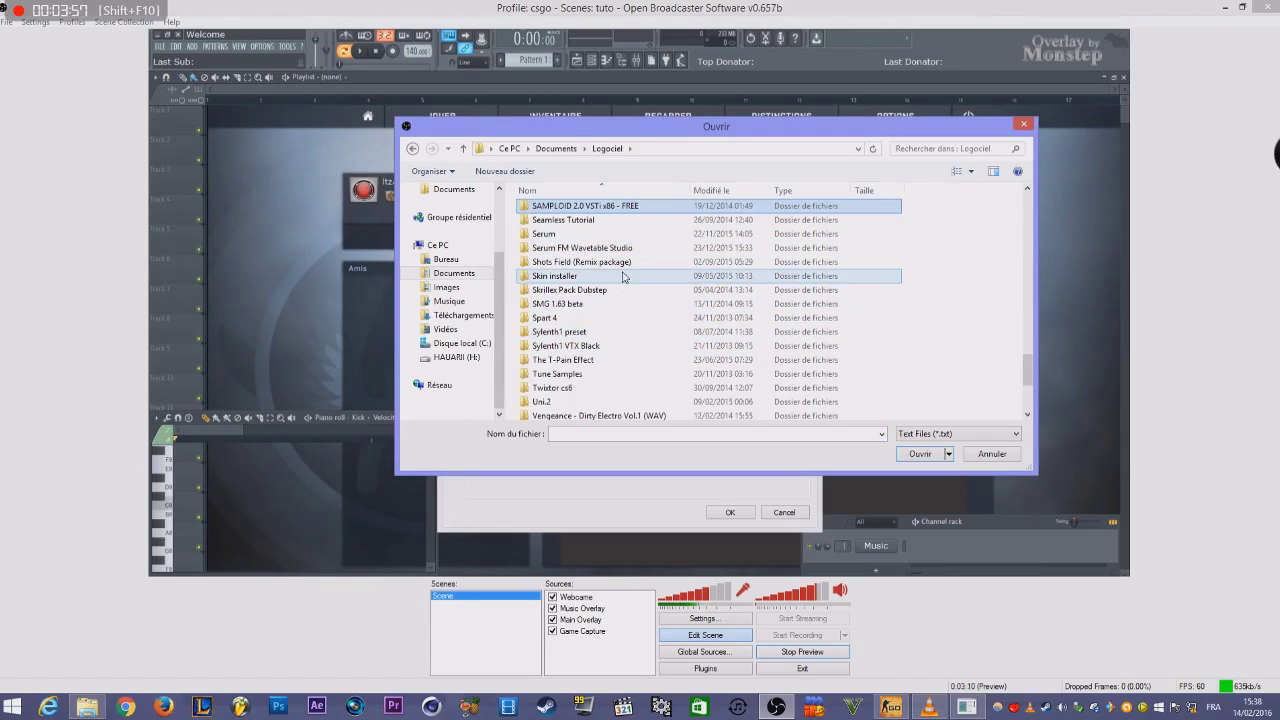
double_click(630, 304)
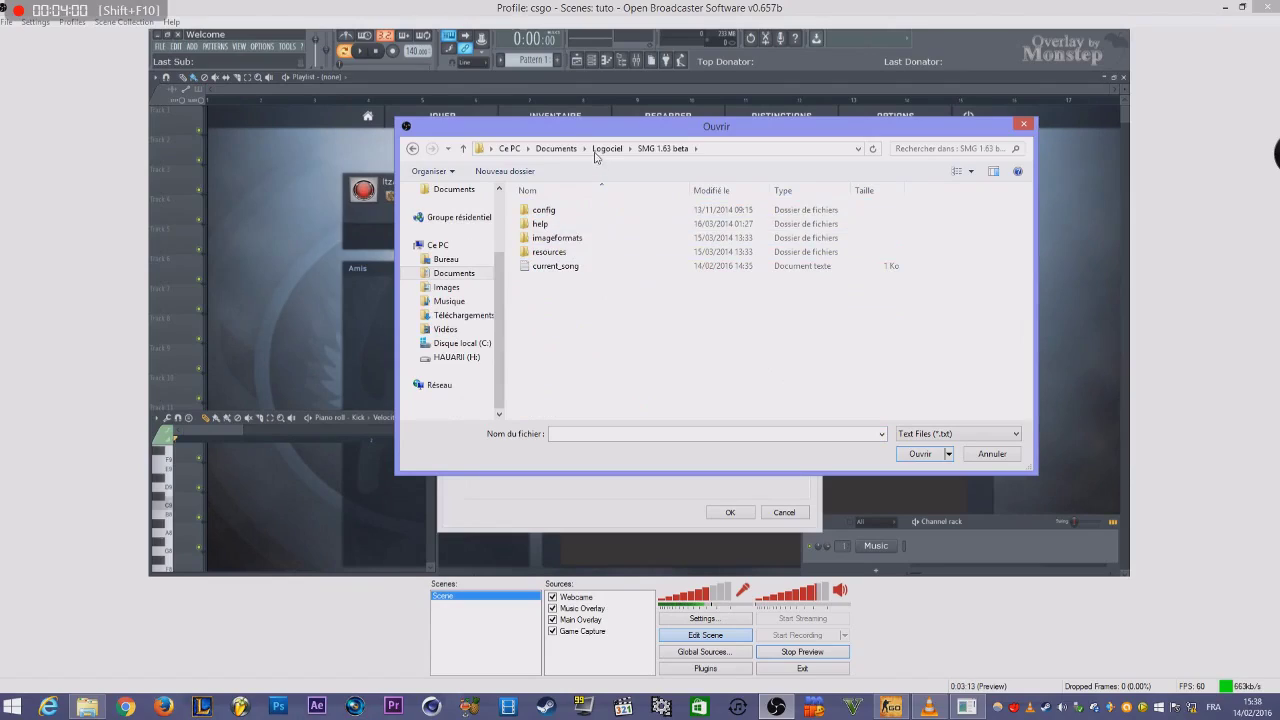
click(576, 267)
click(921, 453)
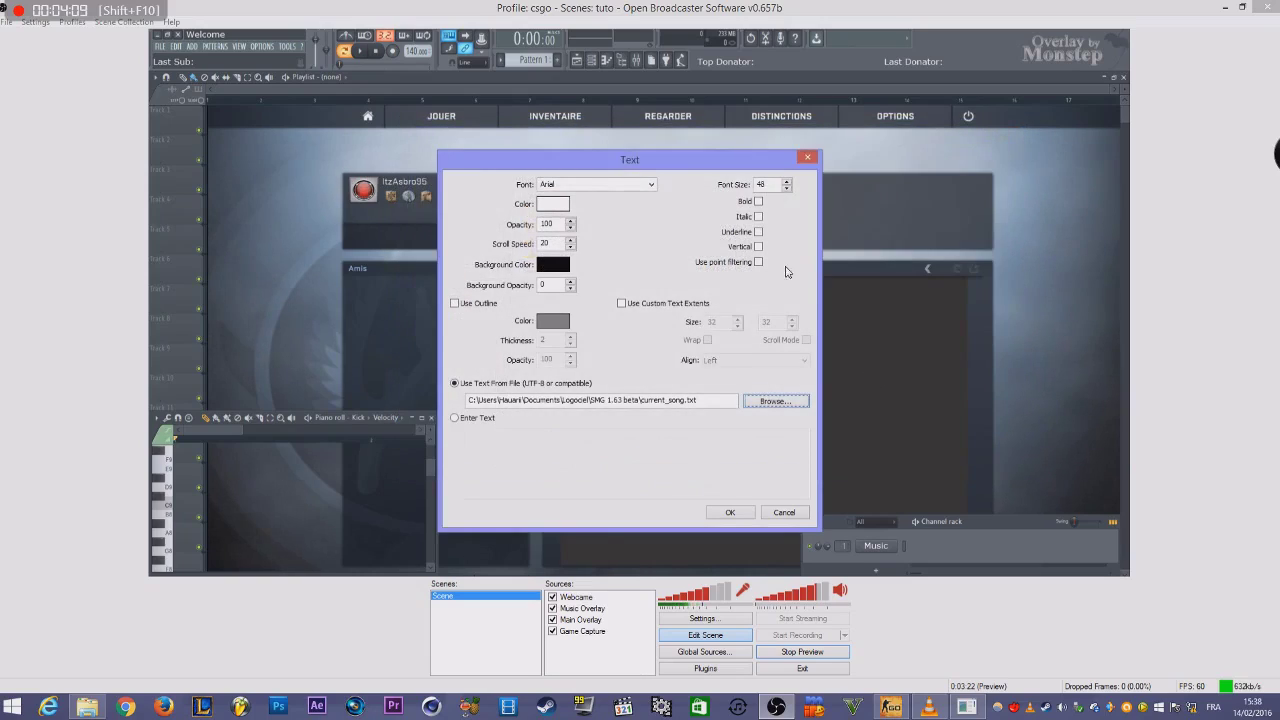
Confirm the text settings and move the scrolling text into the box beside the Music label in the channel rack overlay
click(730, 512)
drag(296, 36, 1030, 544)
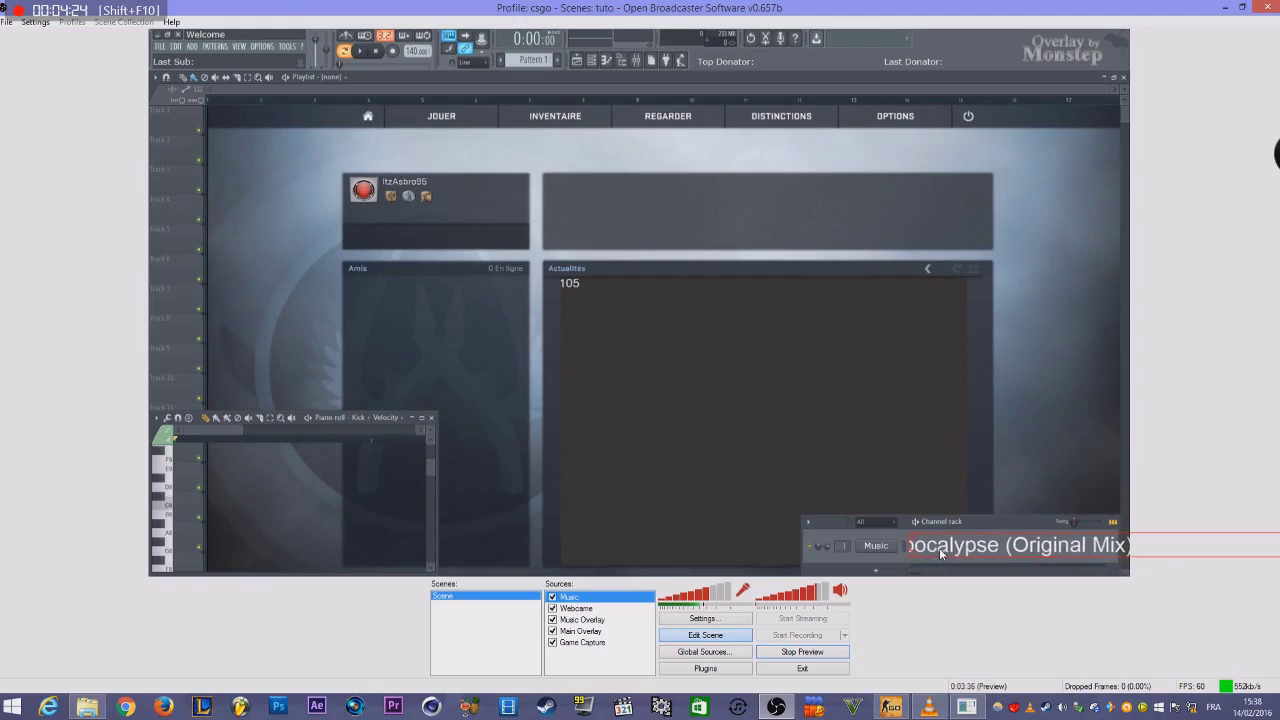
double_click(572, 597)
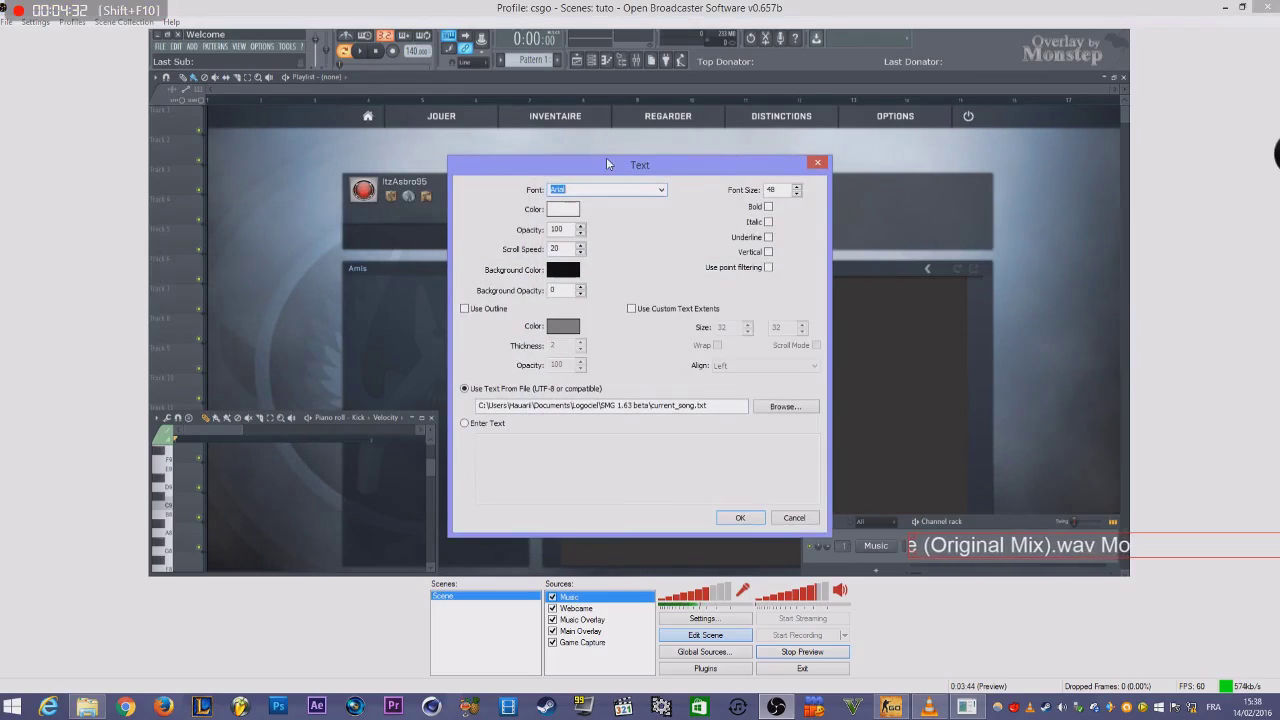
drag(606, 157, 451, 124)
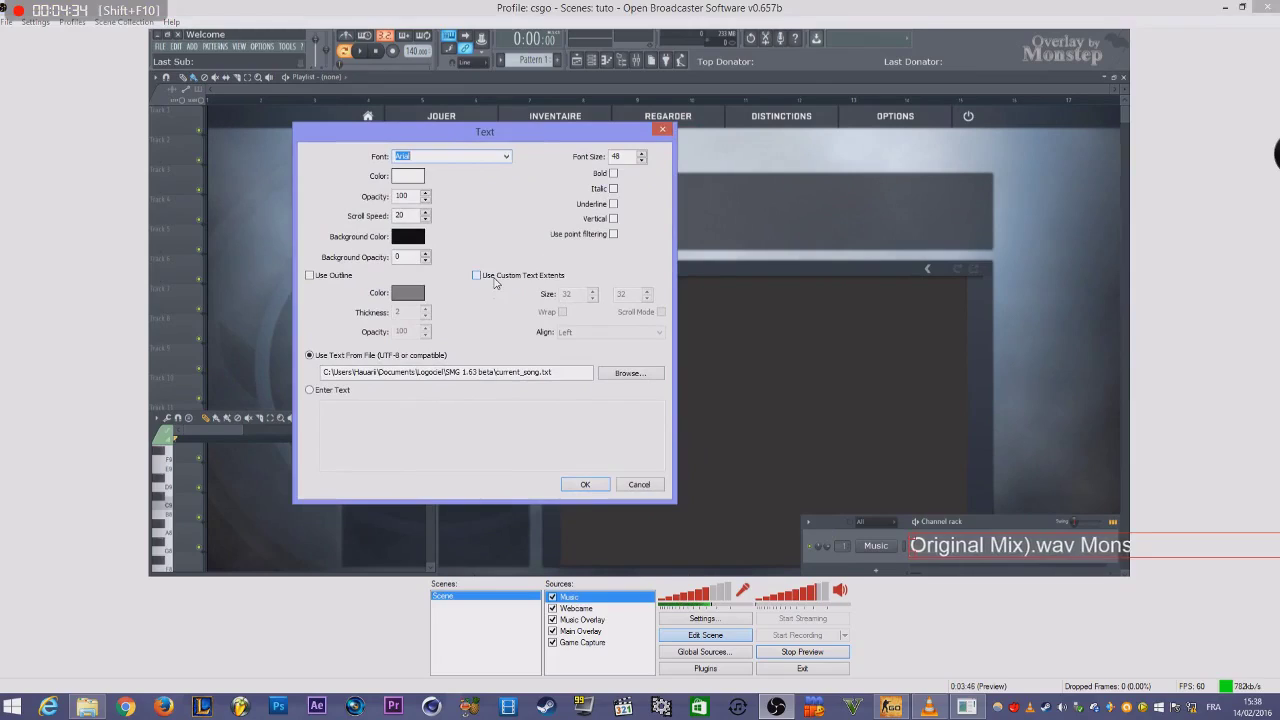
click(537, 280)
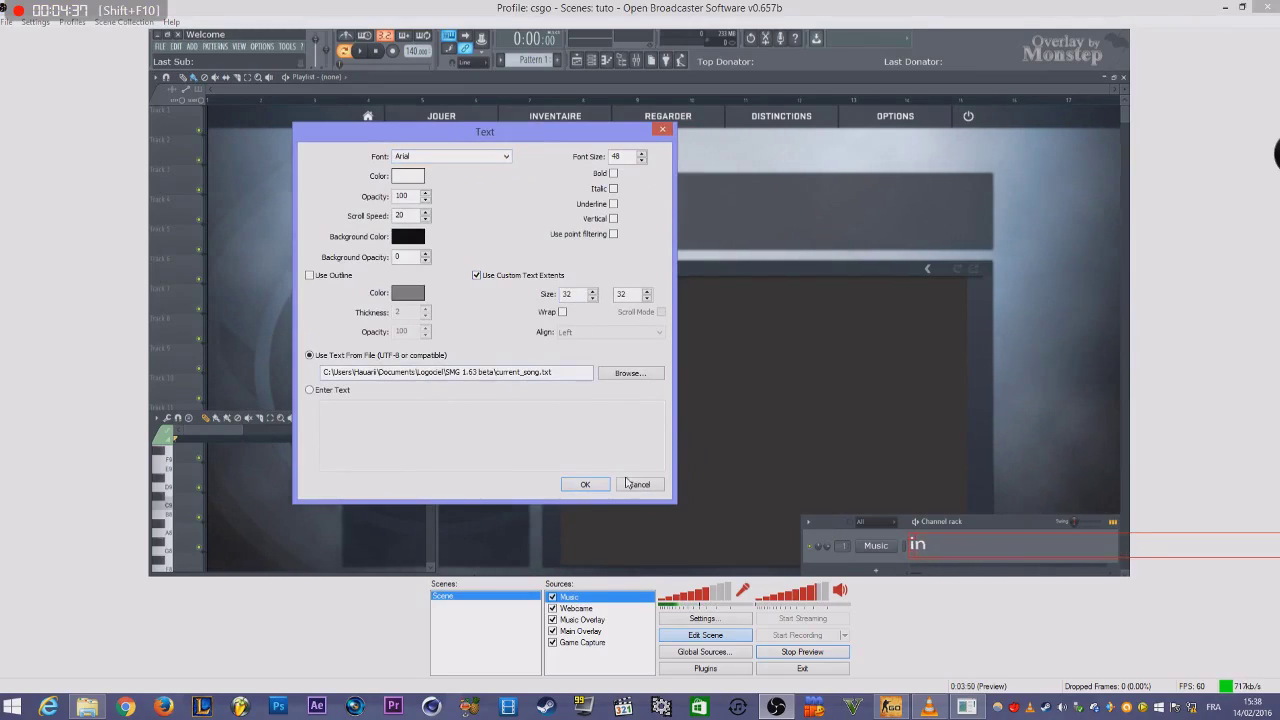
click(664, 129)
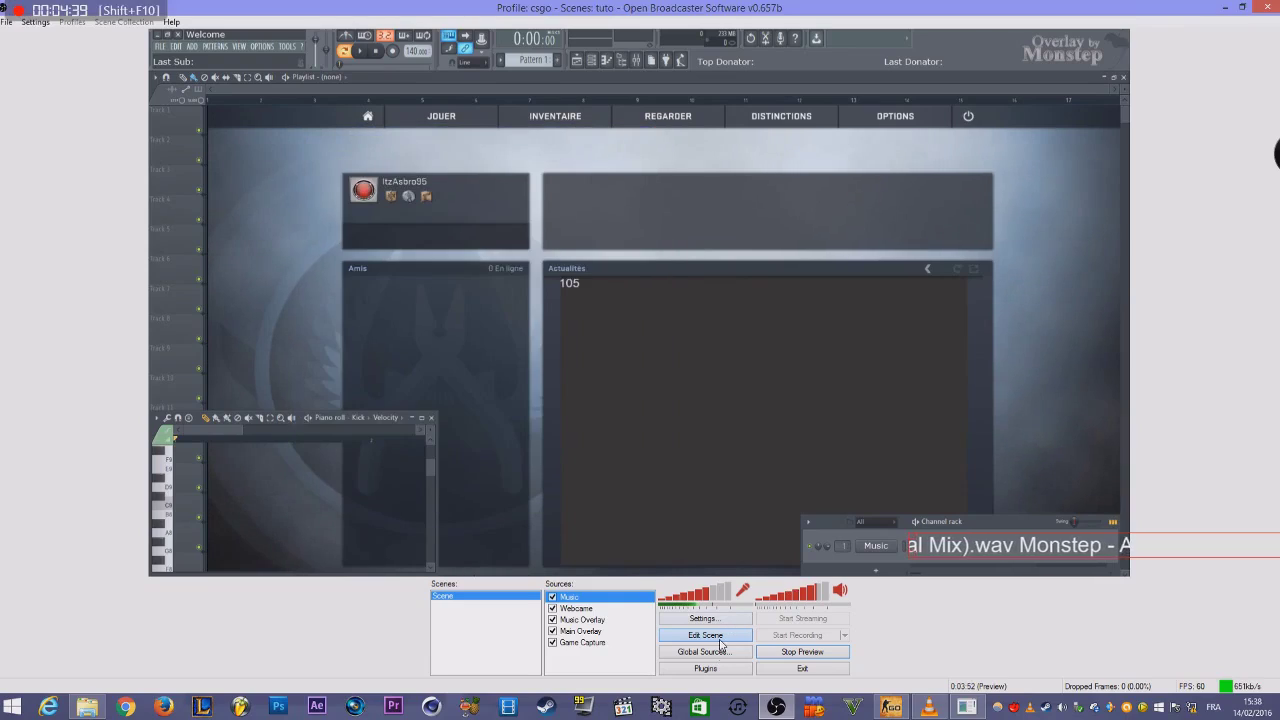
Enable custom text extents for the Music text source and set their size to 400 by 50
double_click(578, 597)
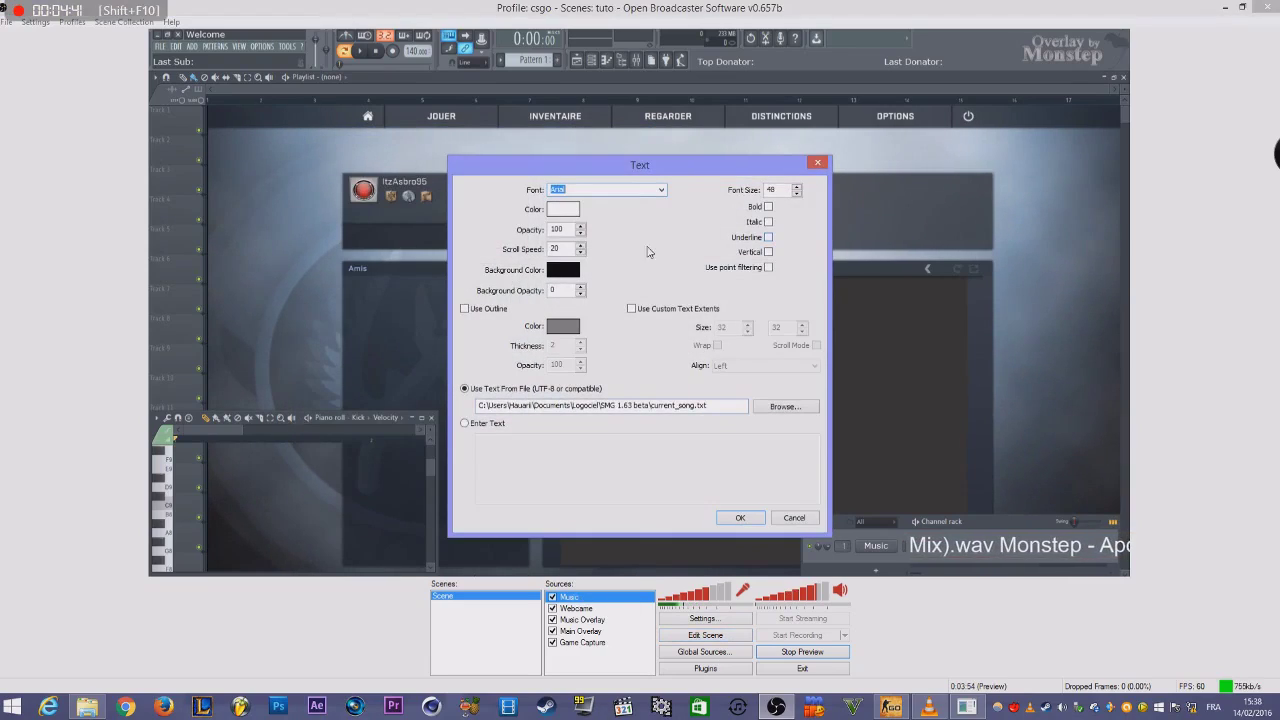
click(708, 311)
drag(724, 166, 620, 169)
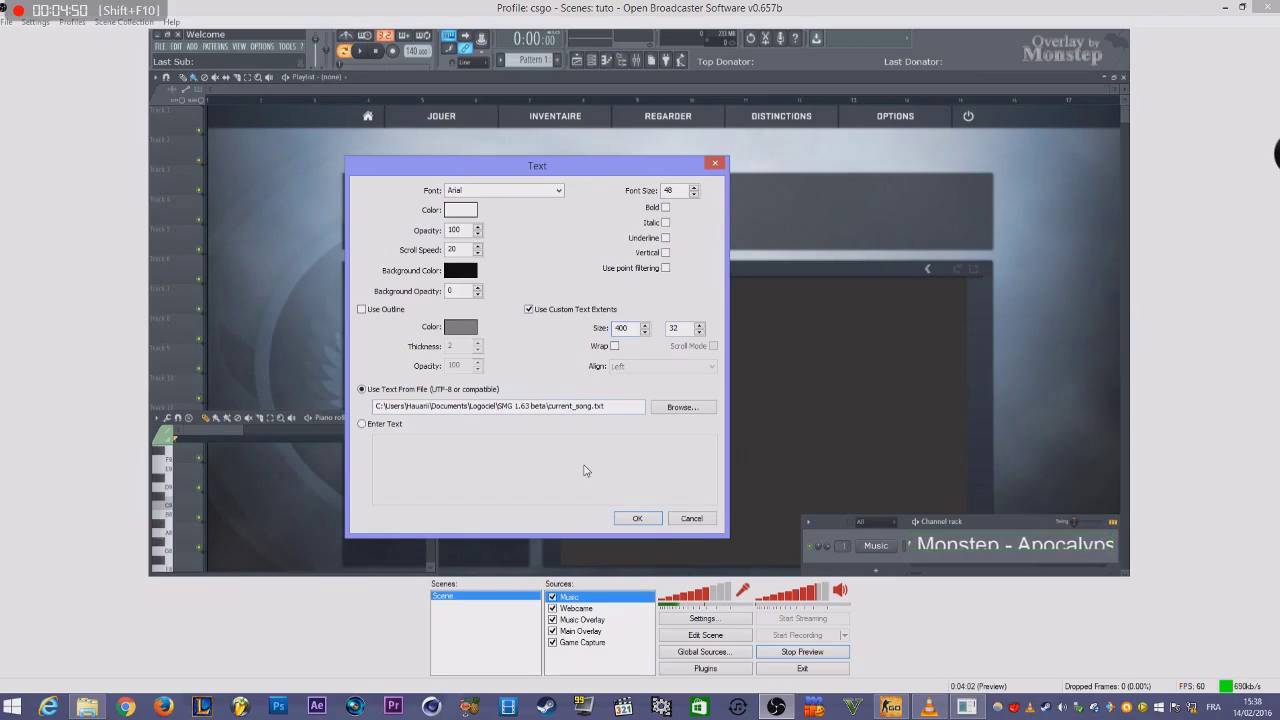
double_click(674, 328)
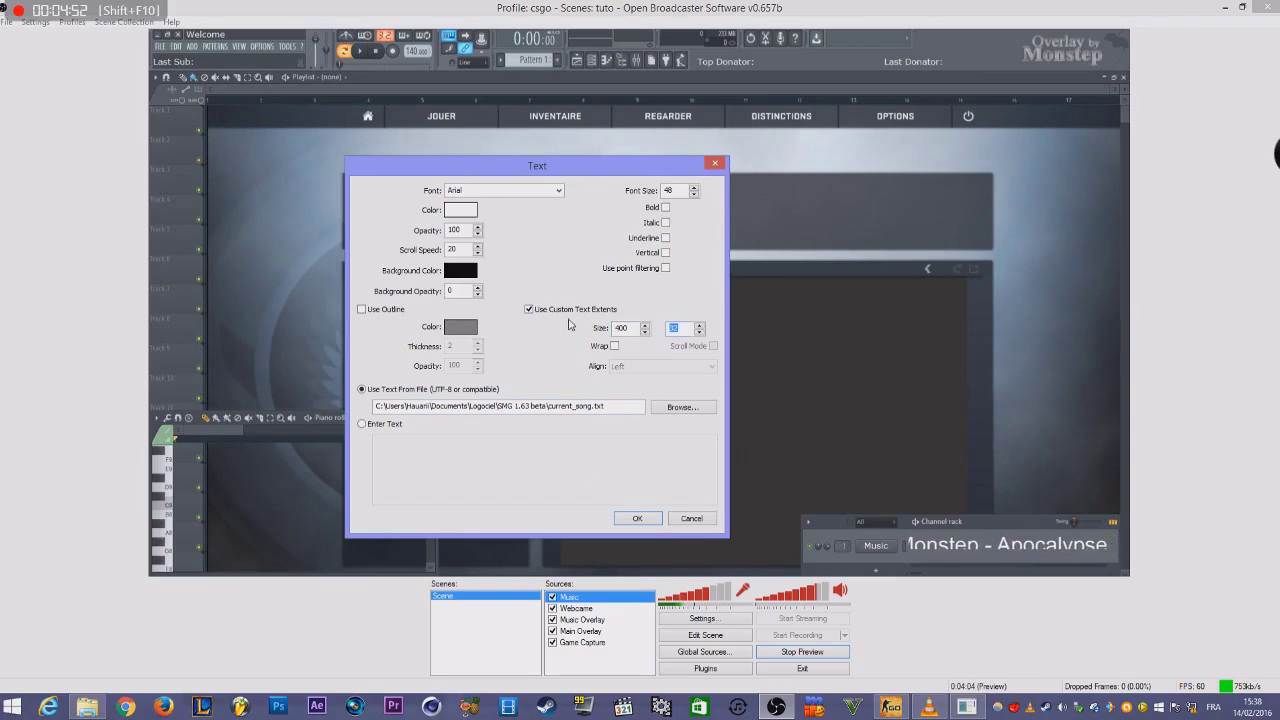
text(50)
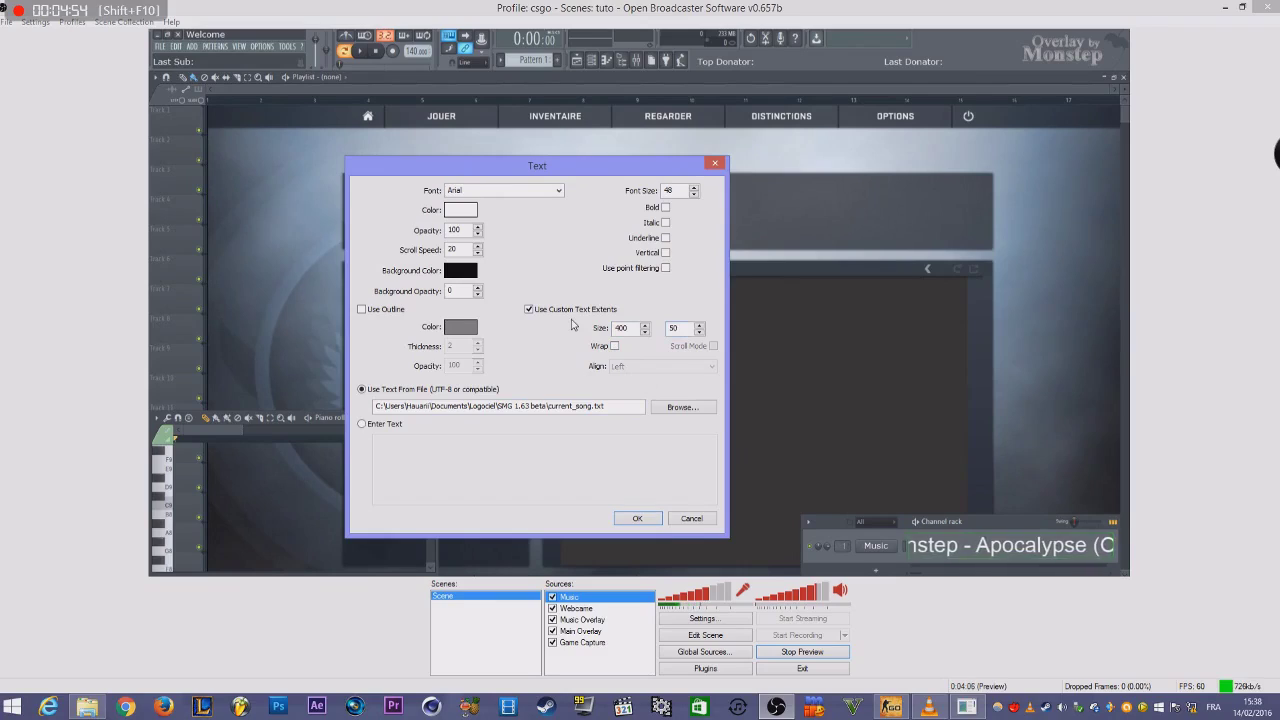
Set the Music text's font size to 30 and close its settings
double_click(670, 190)
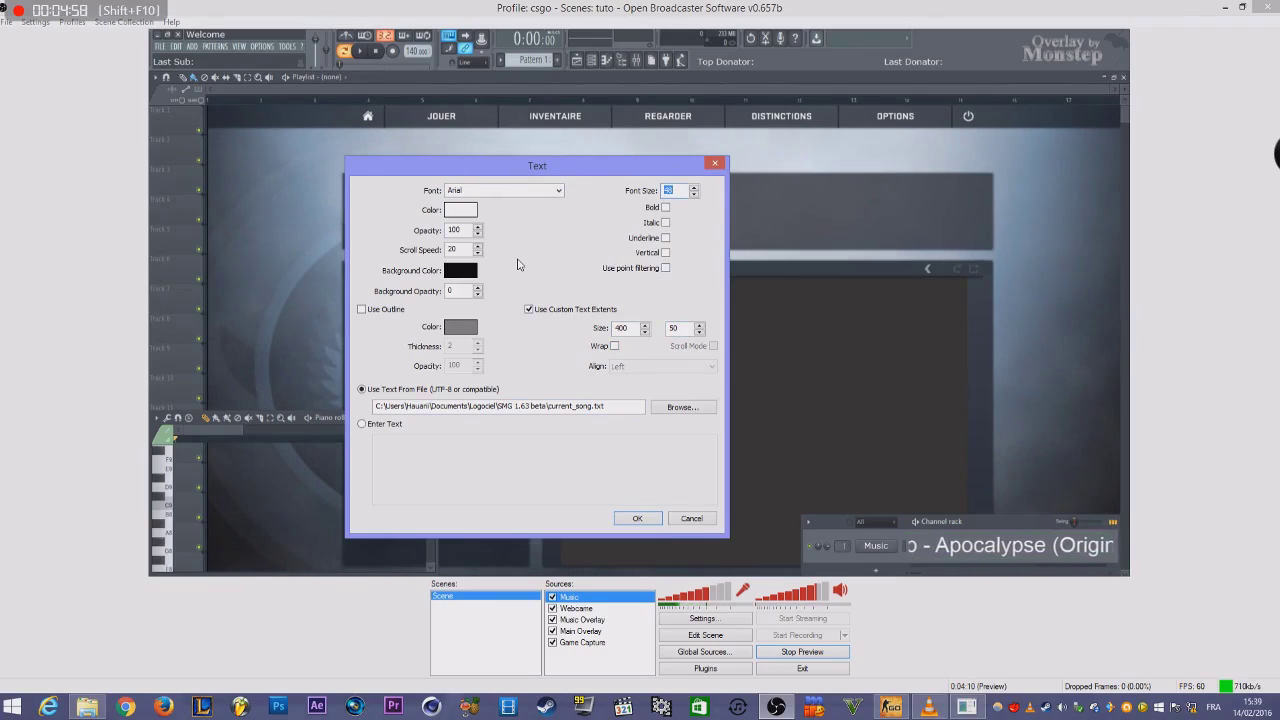
text(30)
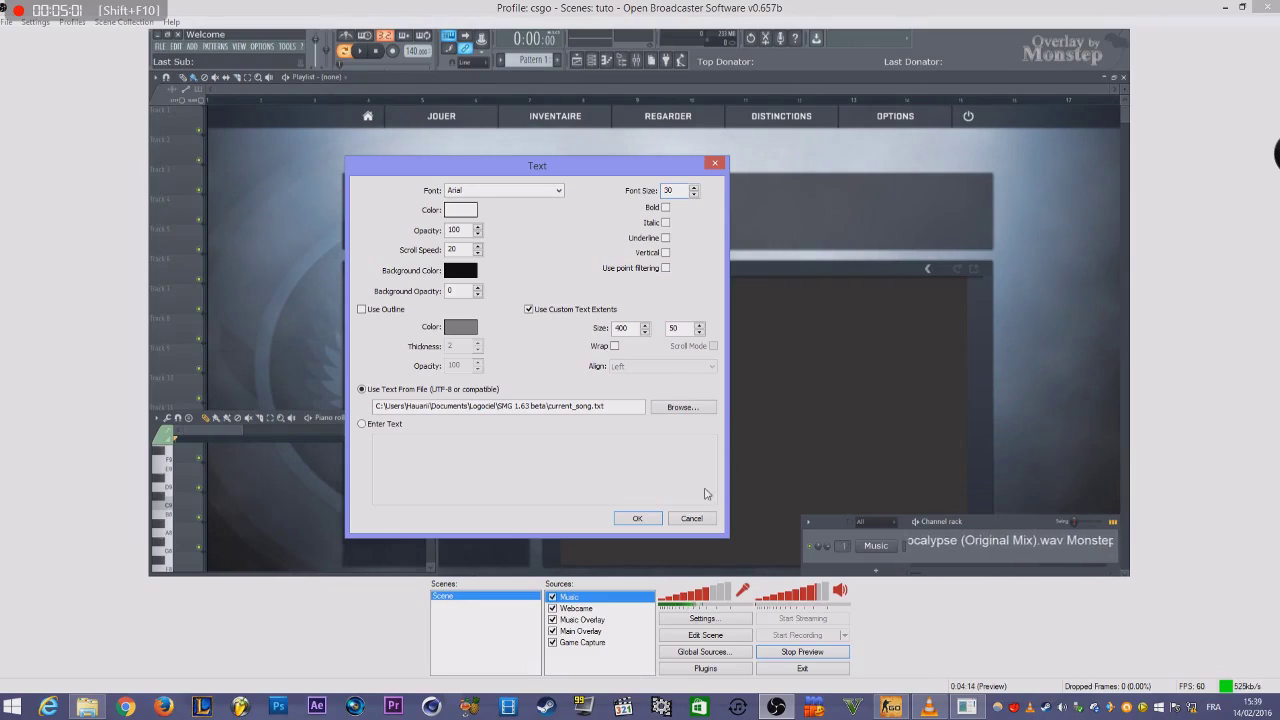
click(692, 519)
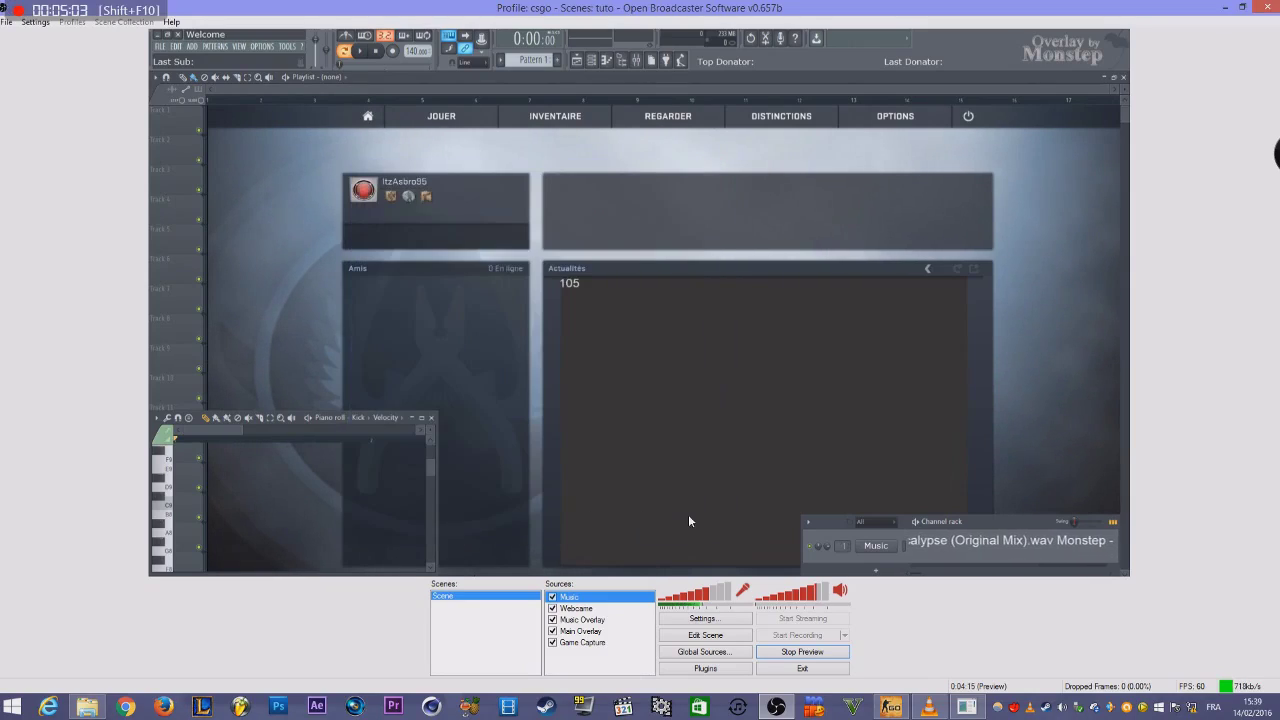
Nudge the Music text slightly downward to align it with the Music label, then deselect the source
click(708, 638)
drag(996, 545, 998, 550)
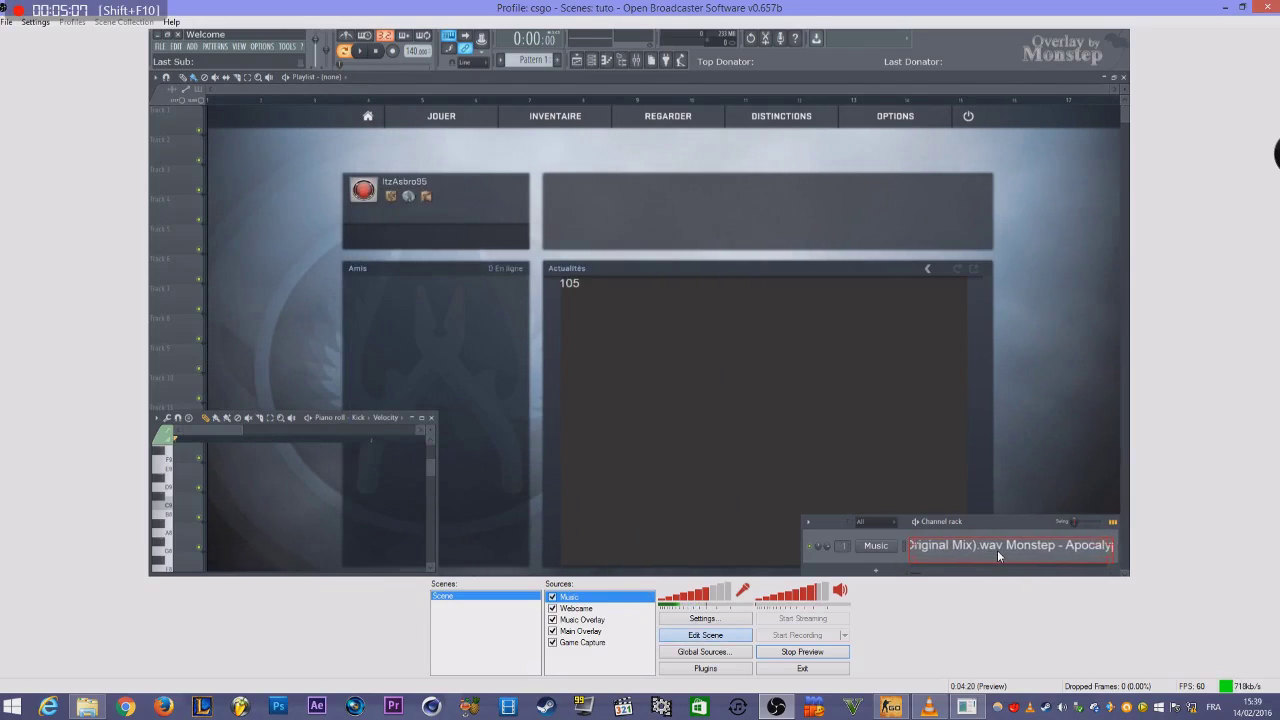
click(615, 666)
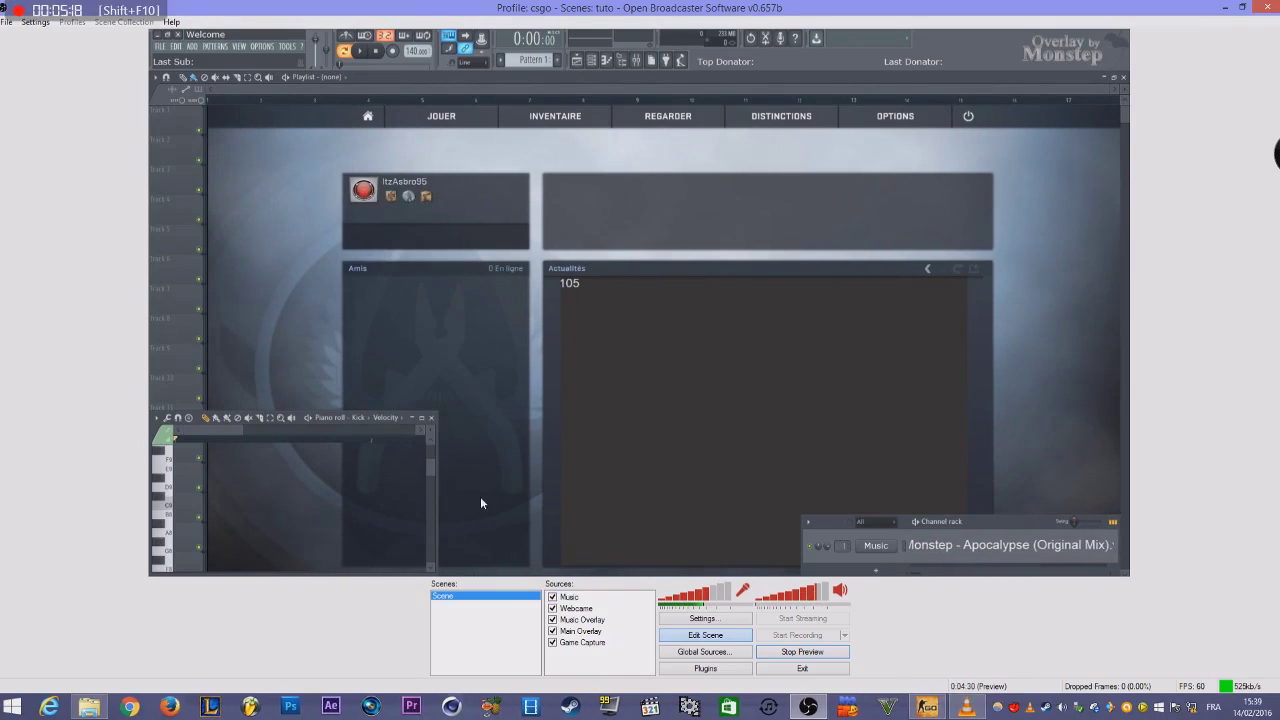
Switch to the SMG window and stop its current song detection
click(769, 711)
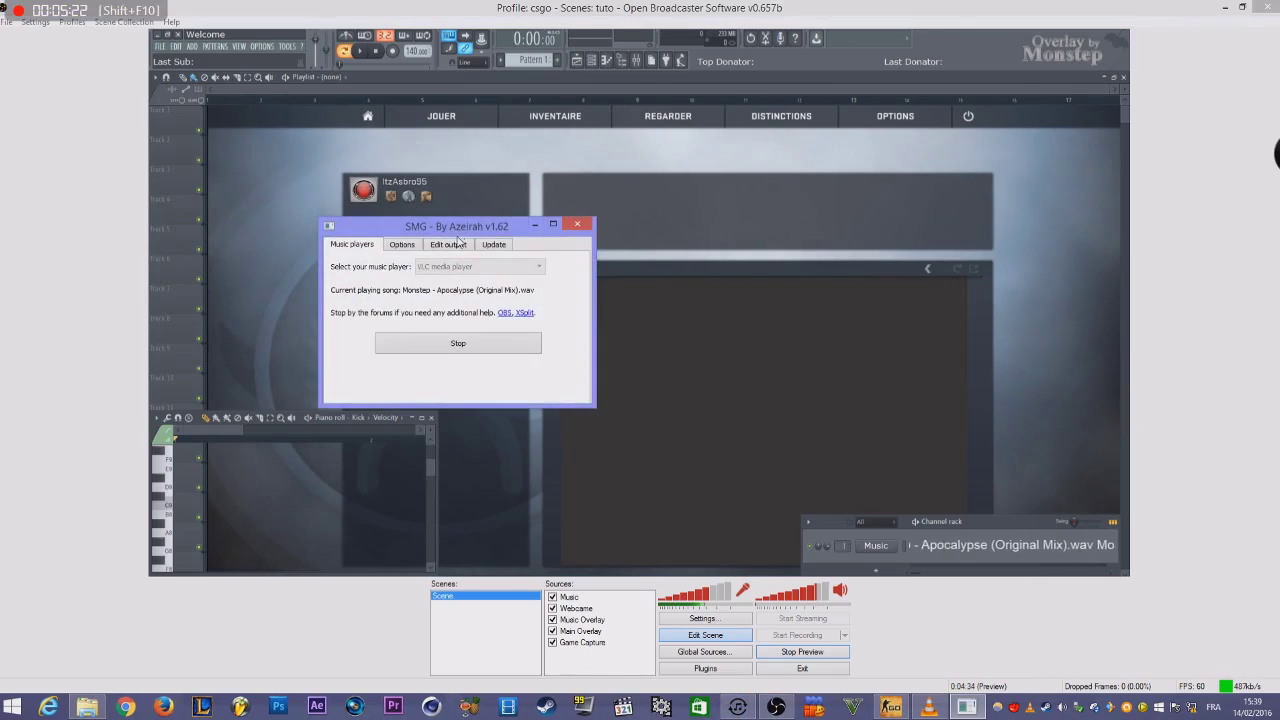
drag(457, 231, 327, 170)
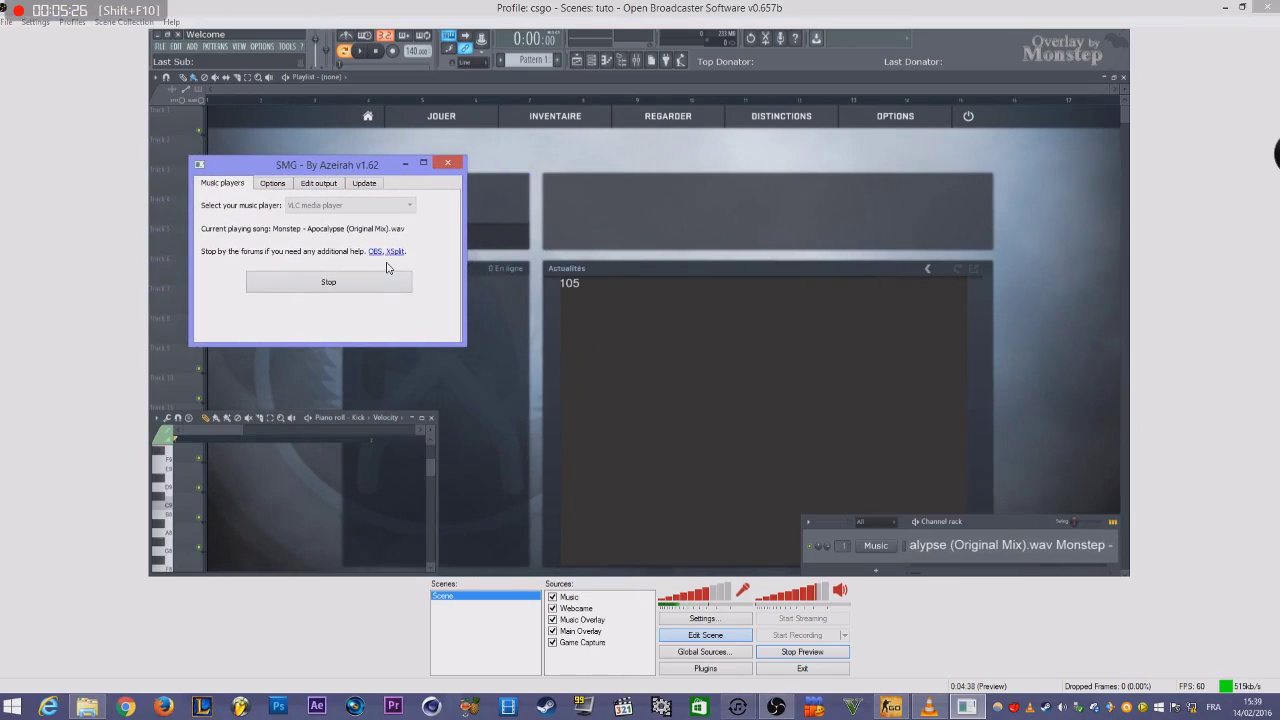
click(345, 282)
drag(366, 168, 338, 190)
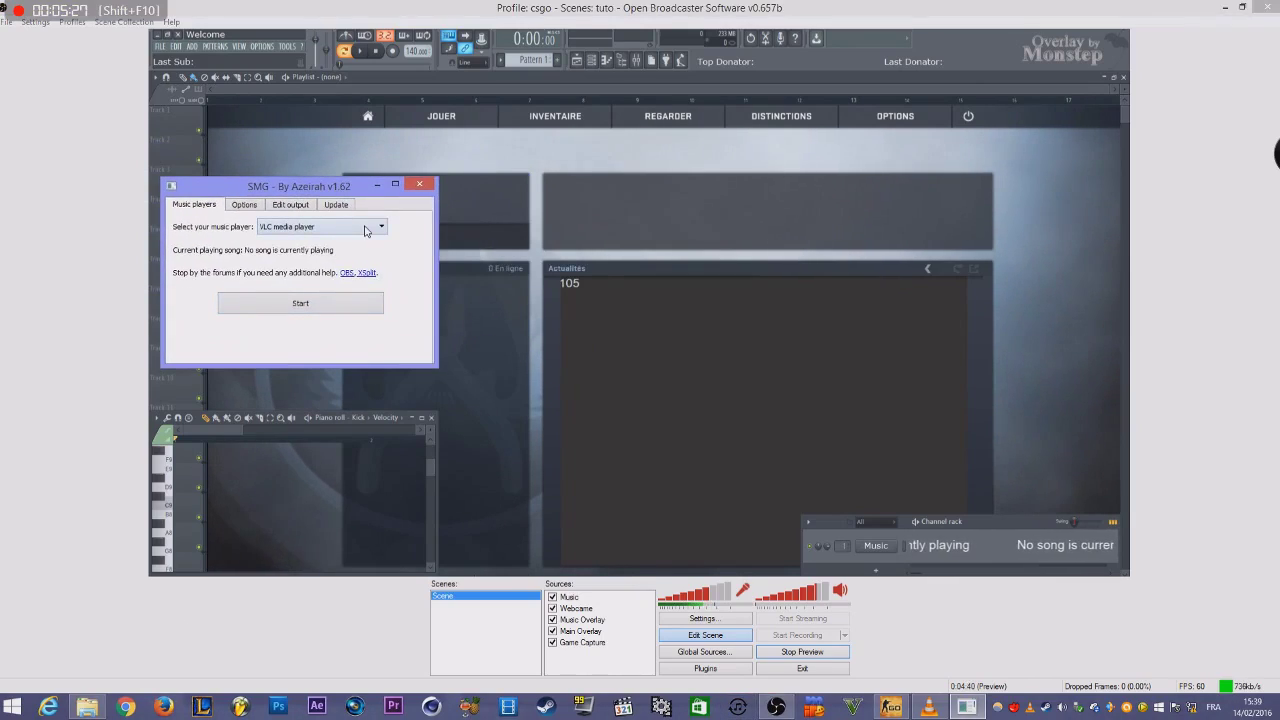
Look through SMG's supported music players and its output directory option without changing anything
click(365, 227)
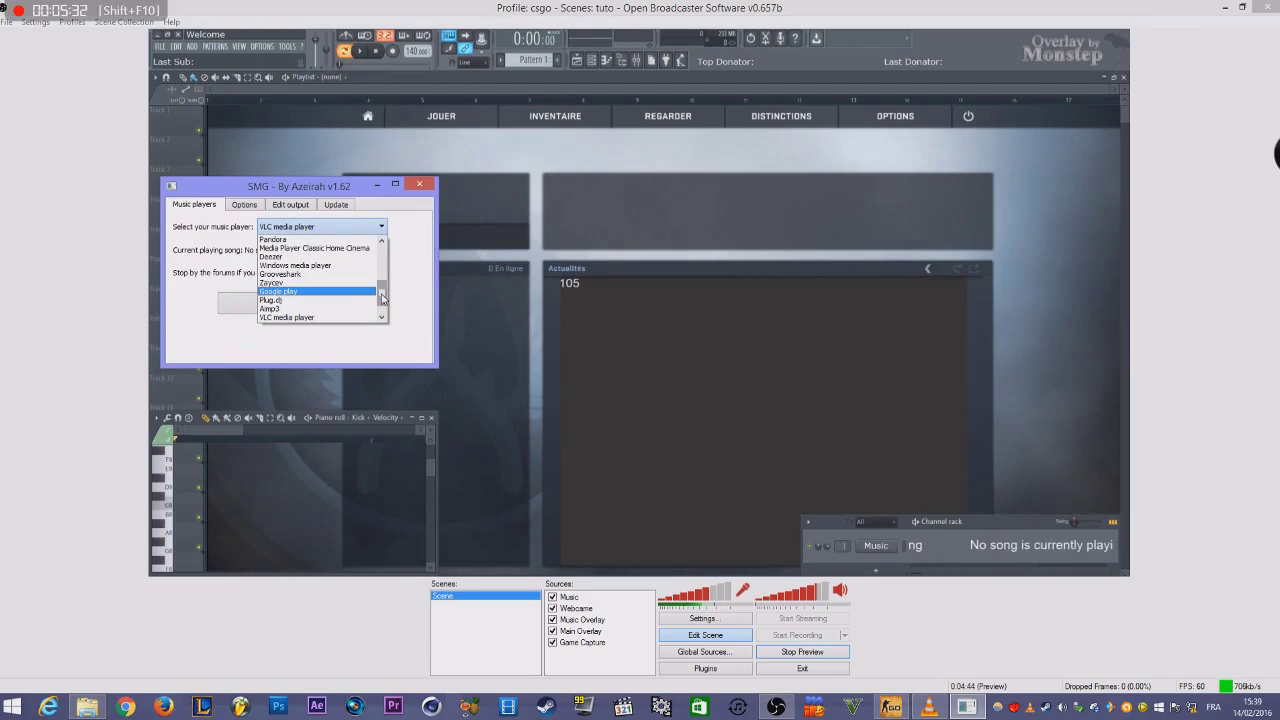
drag(382, 296, 381, 262)
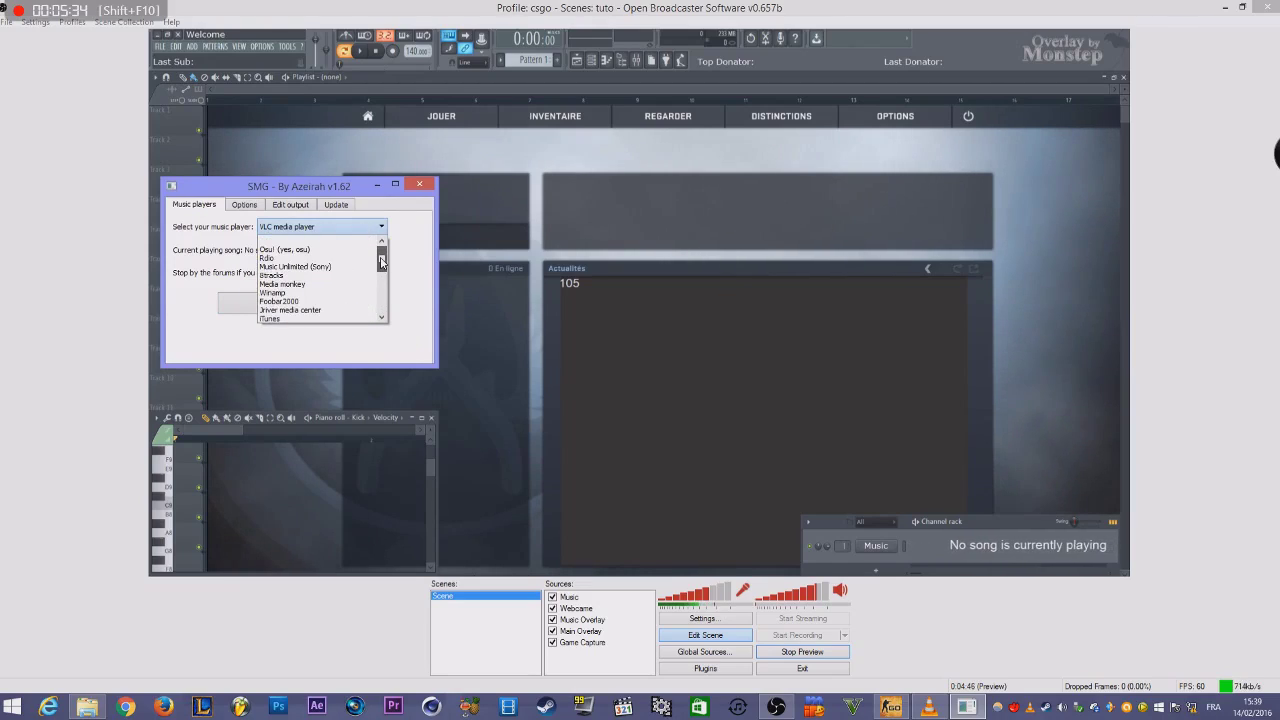
drag(380, 263, 380, 284)
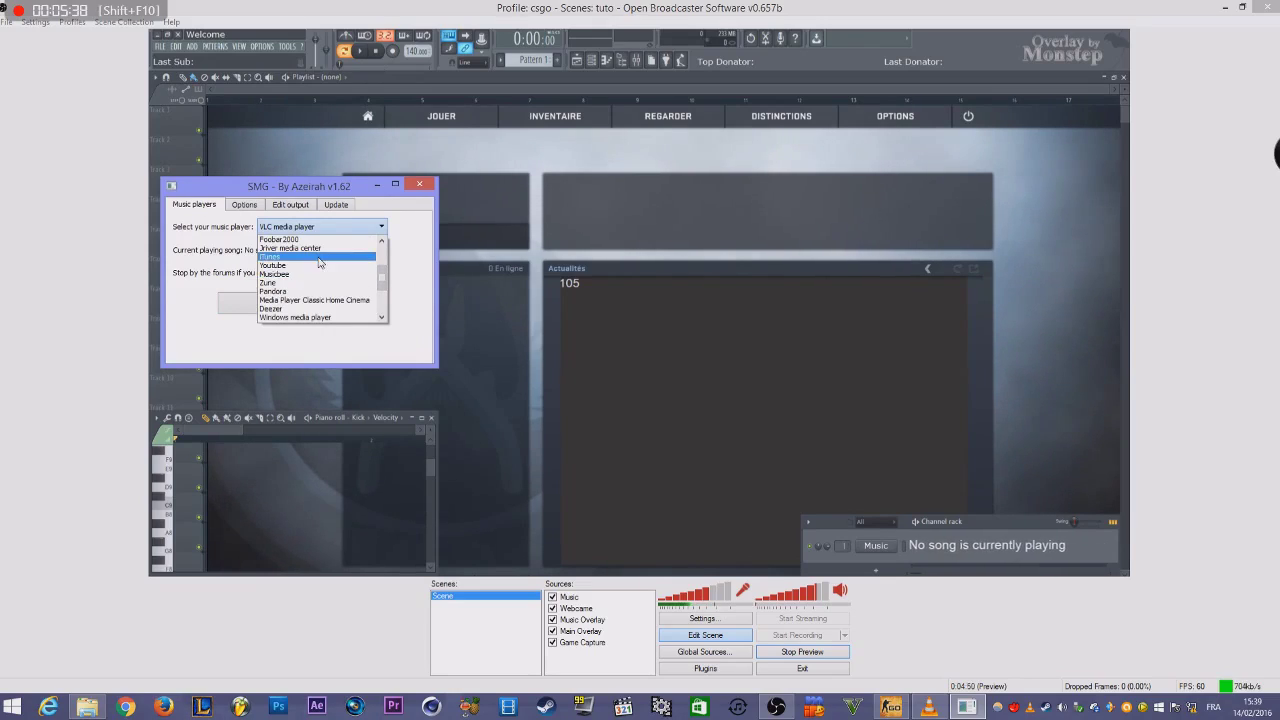
drag(381, 276, 381, 297)
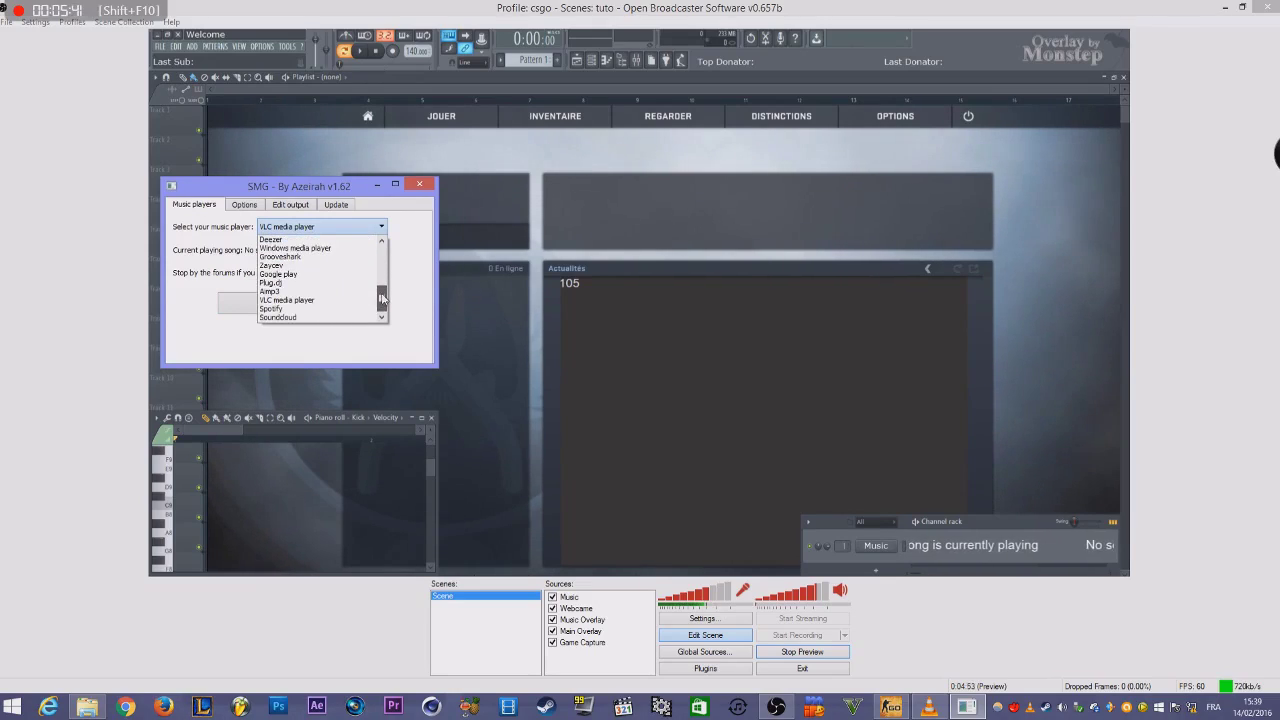
click(389, 277)
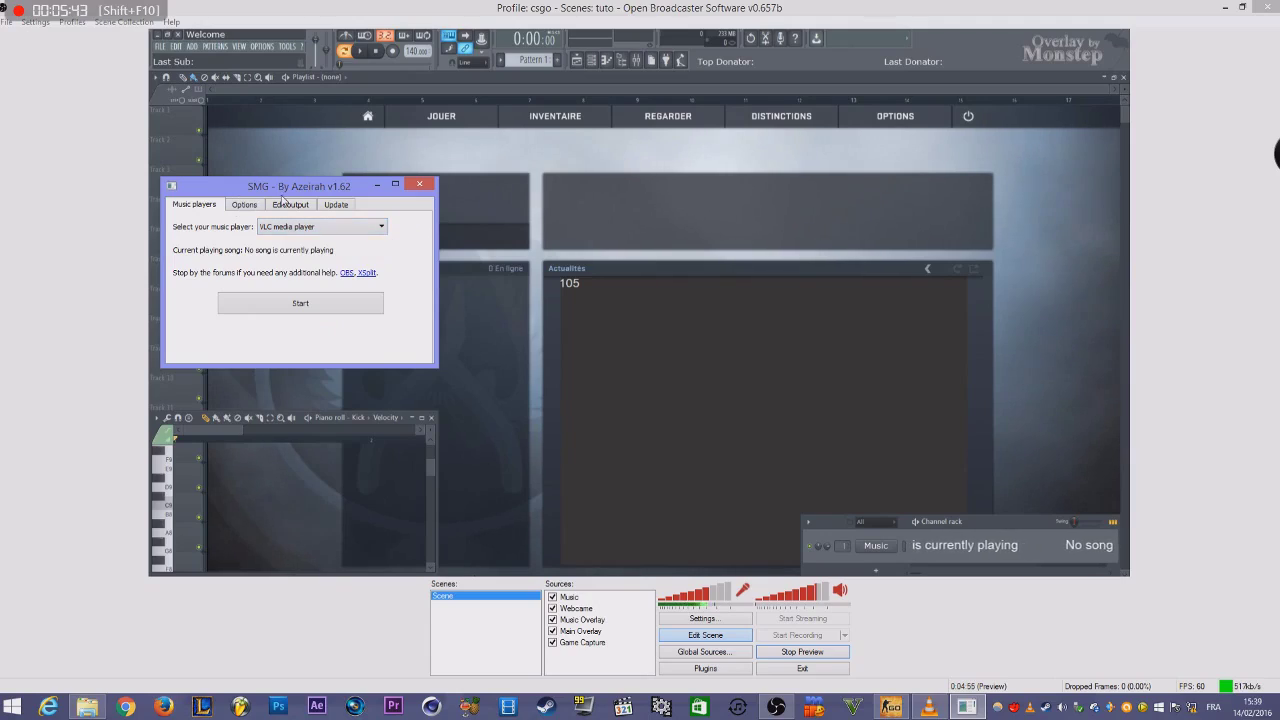
click(250, 205)
drag(283, 228, 283, 221)
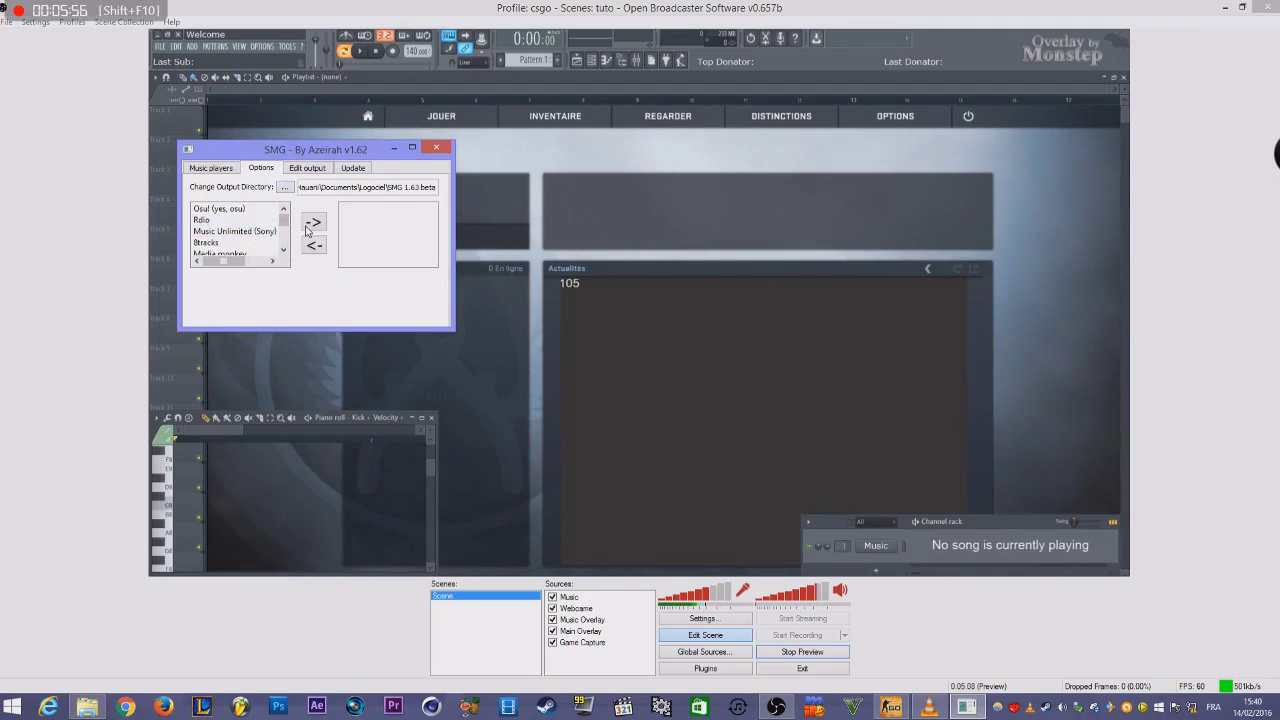
click(213, 168)
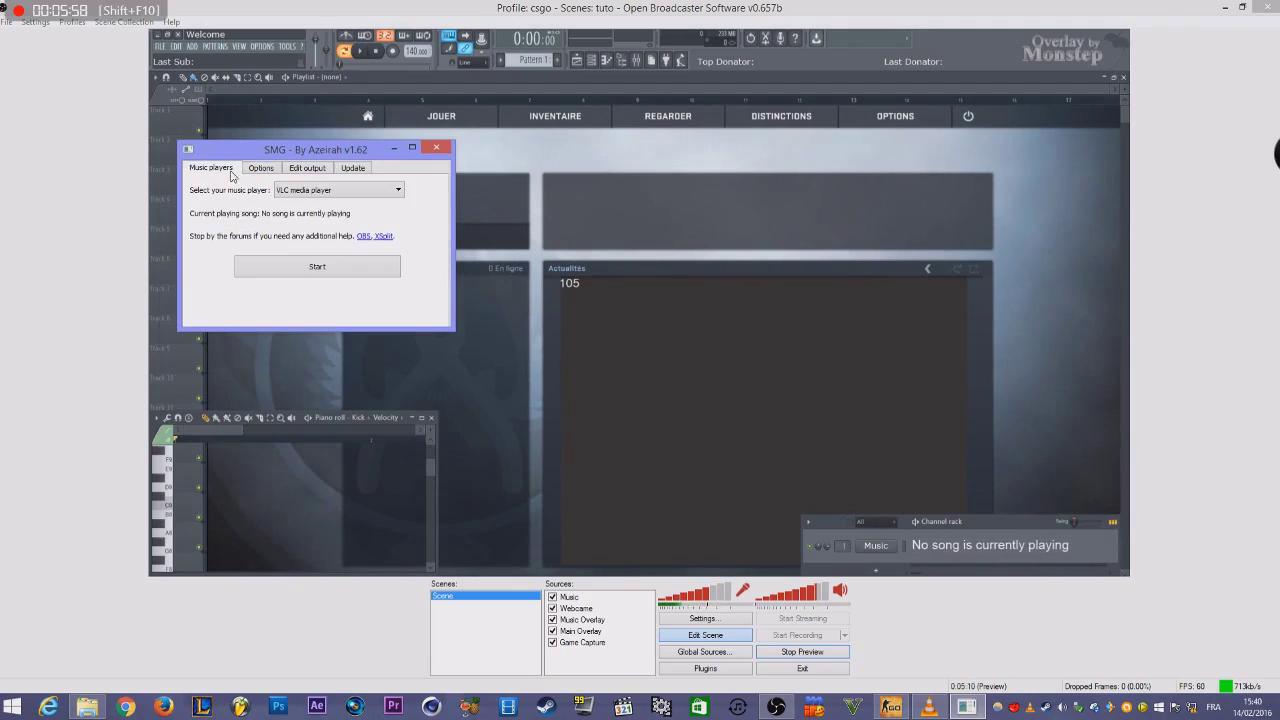
Choose VLC media player as SMG's music player and move the window clear of the preview
drag(343, 156, 337, 187)
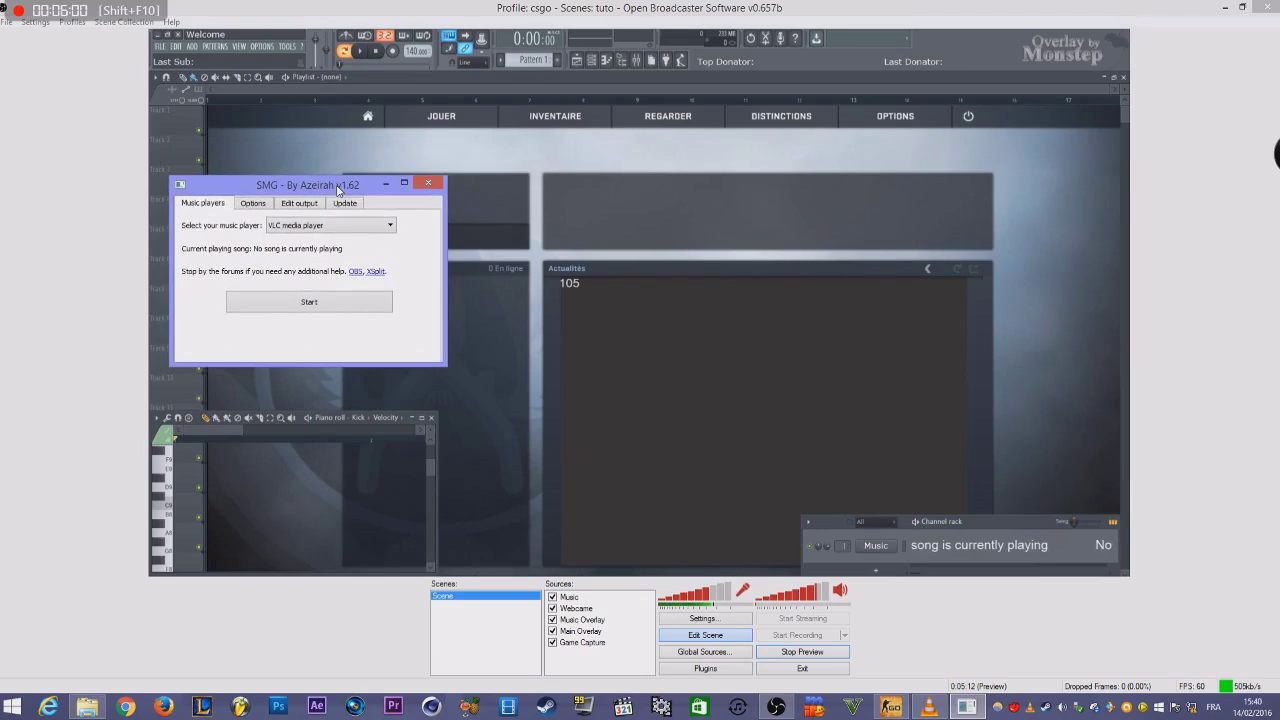
click(352, 229)
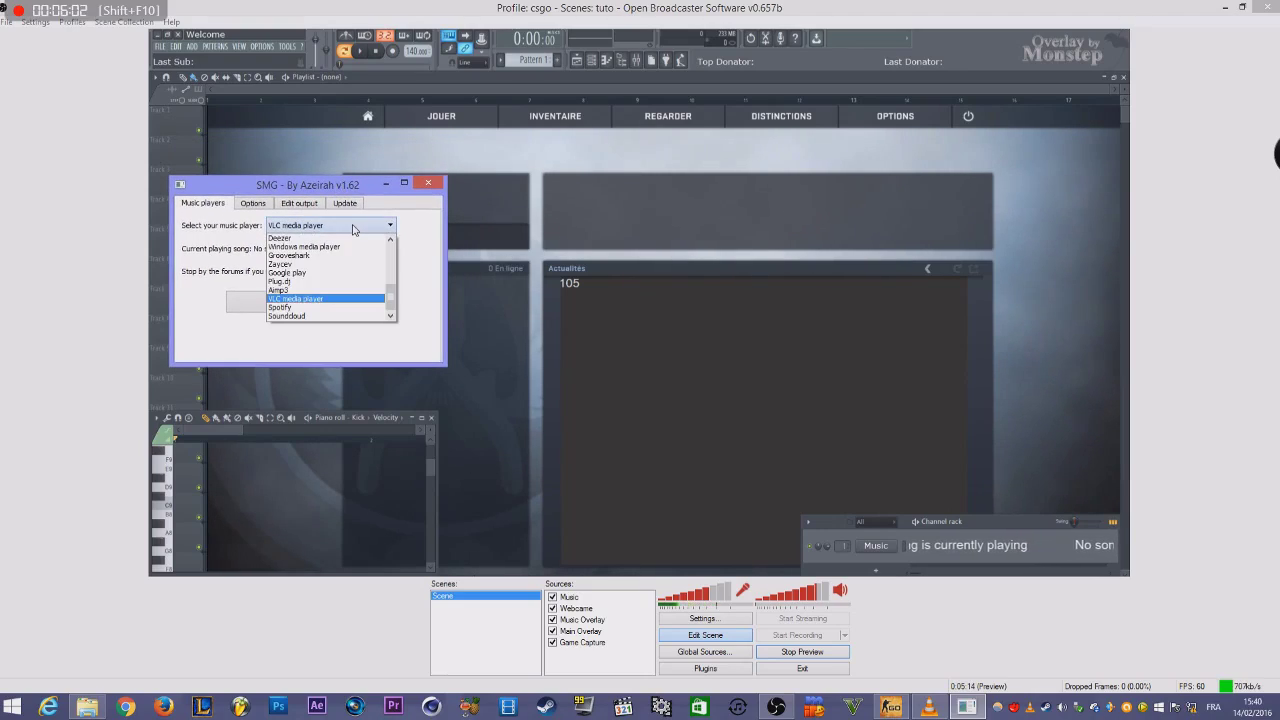
click(320, 292)
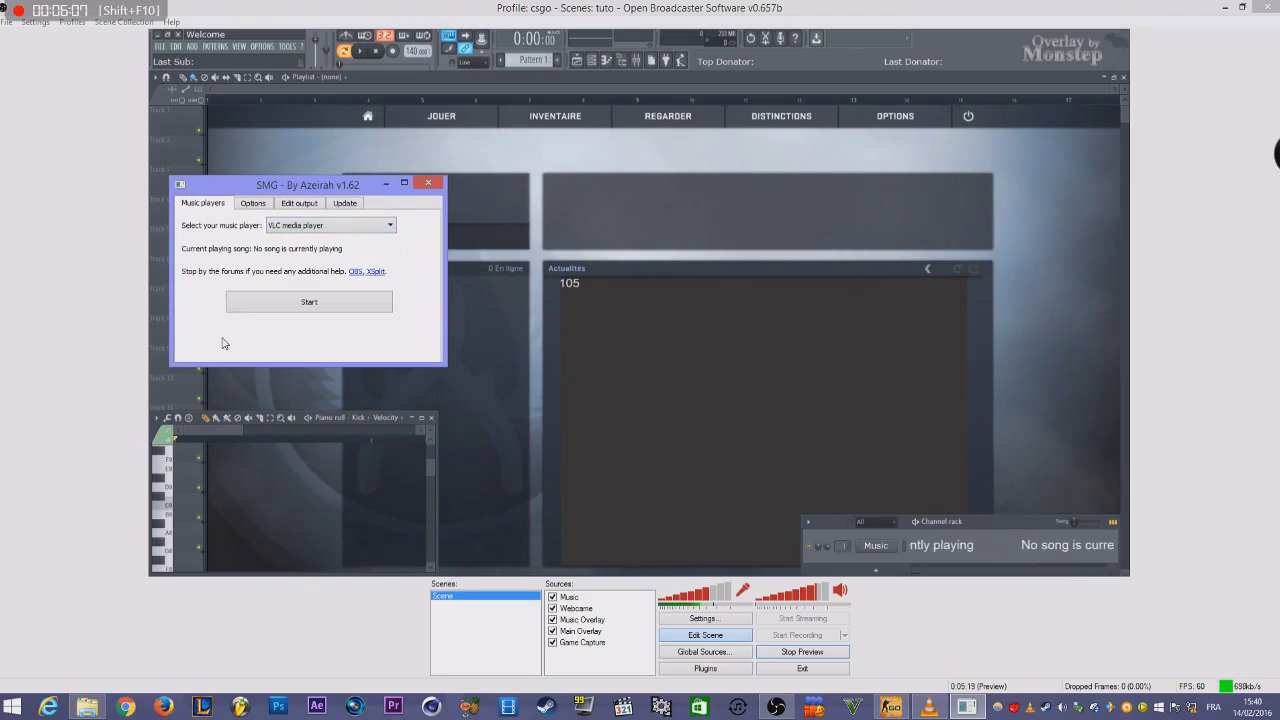
drag(311, 184, 285, 167)
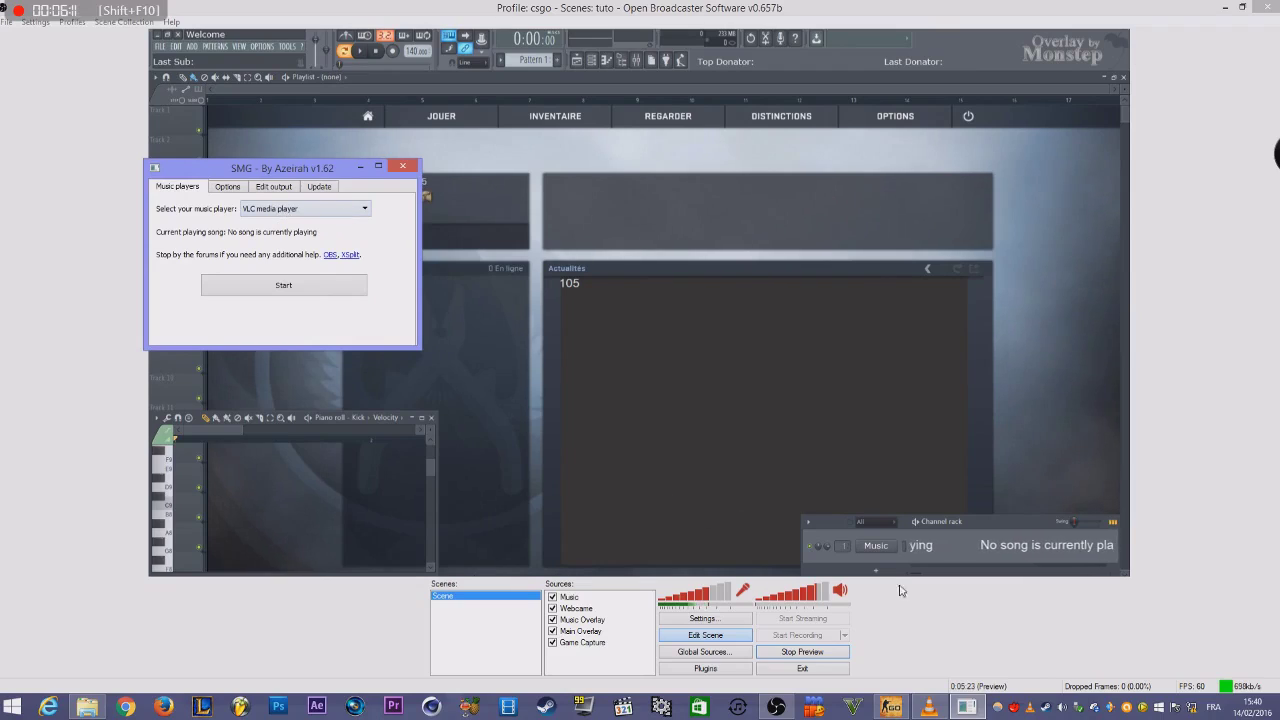
Bring up VLC and move the SMG window aside, start SMG's VLC song detection, then return to the OBS window
click(734, 163)
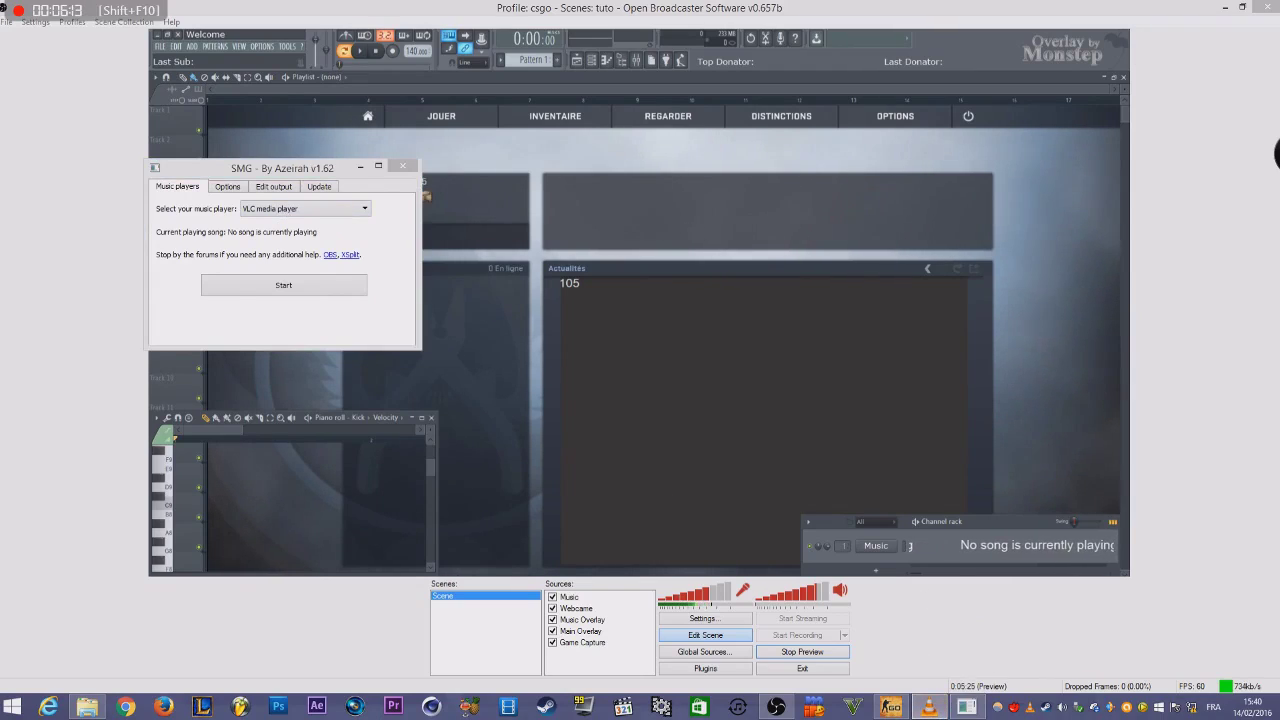
drag(293, 167, 281, 137)
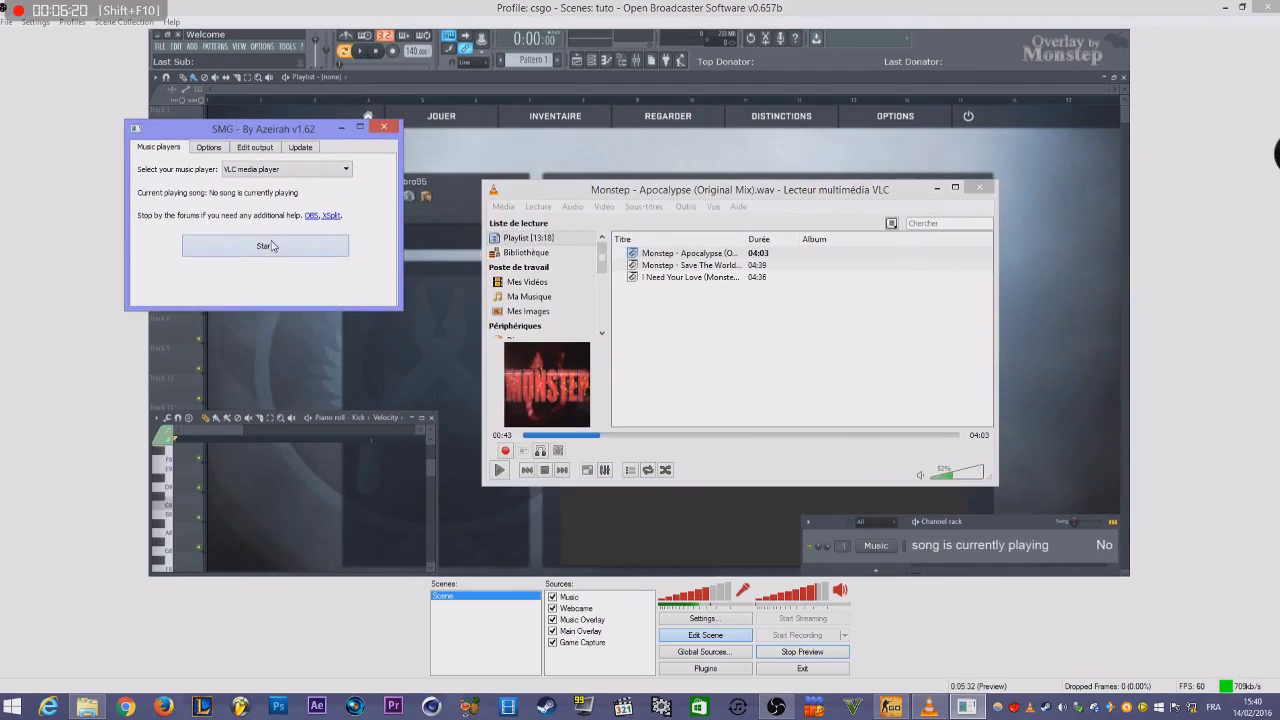
click(266, 247)
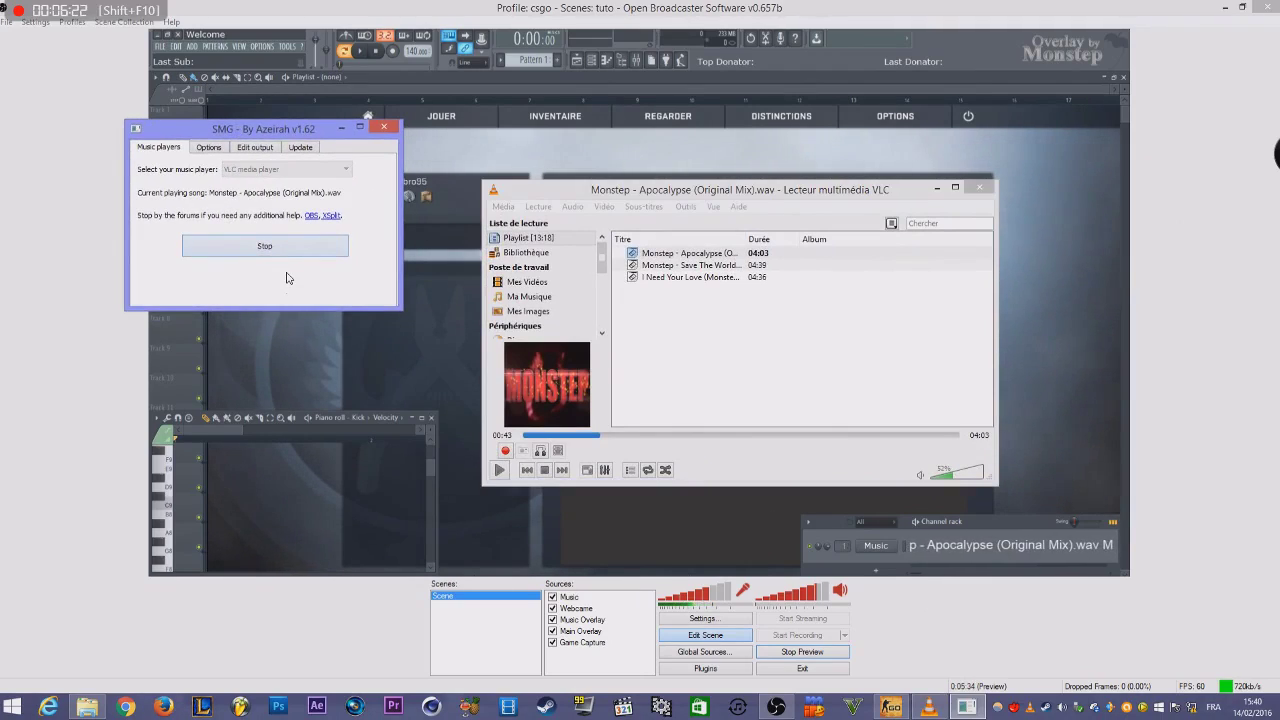
click(707, 117)
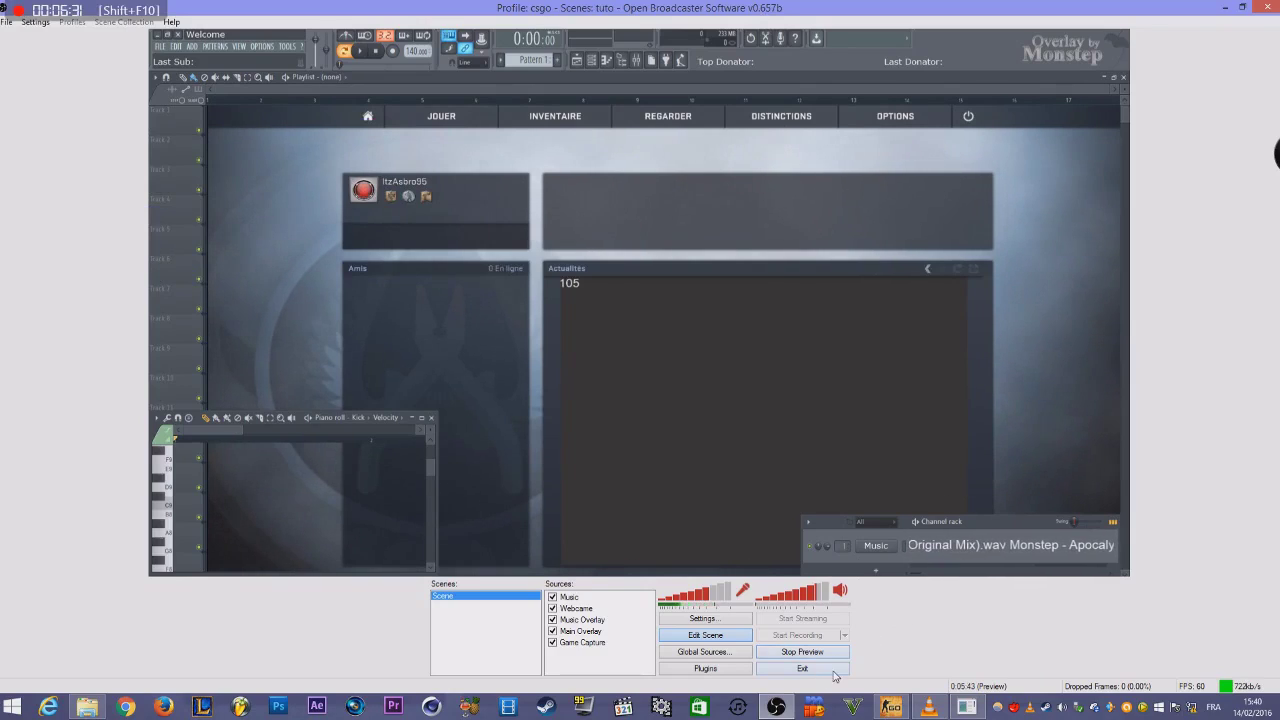
Bring SMG back up, reopen it and move its window to the edge of the preview
click(1013, 707)
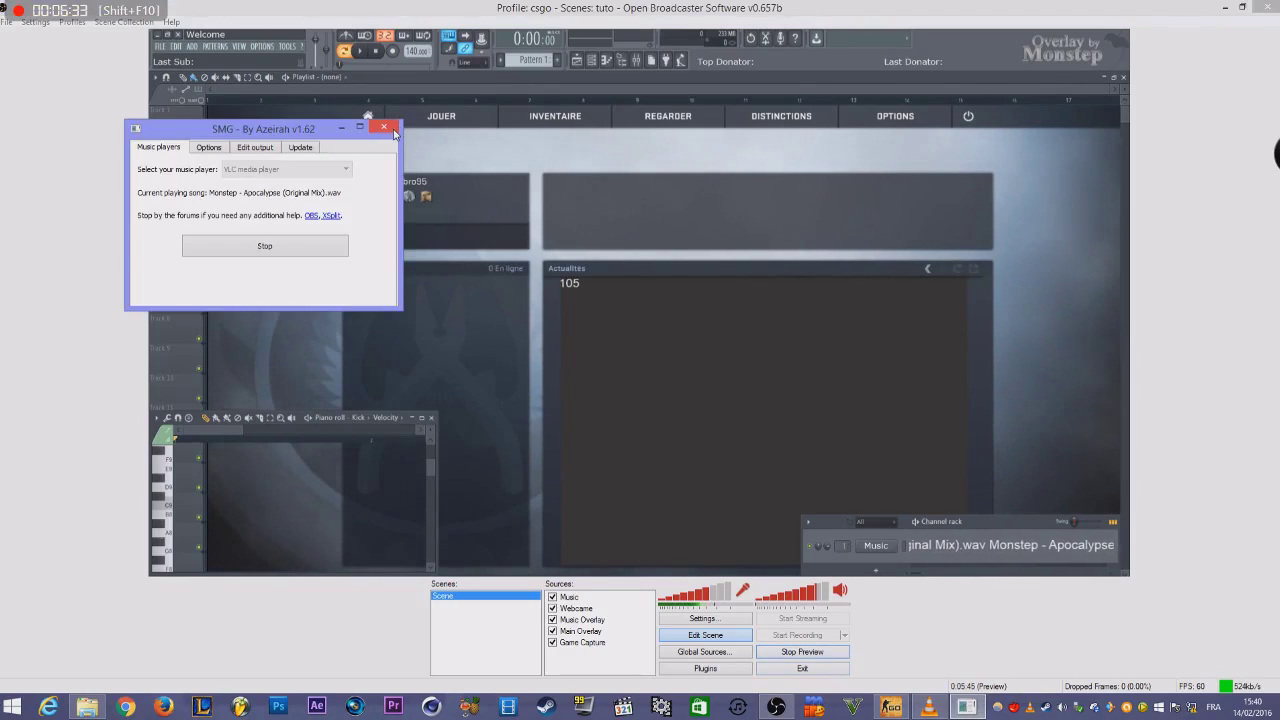
key(Return)
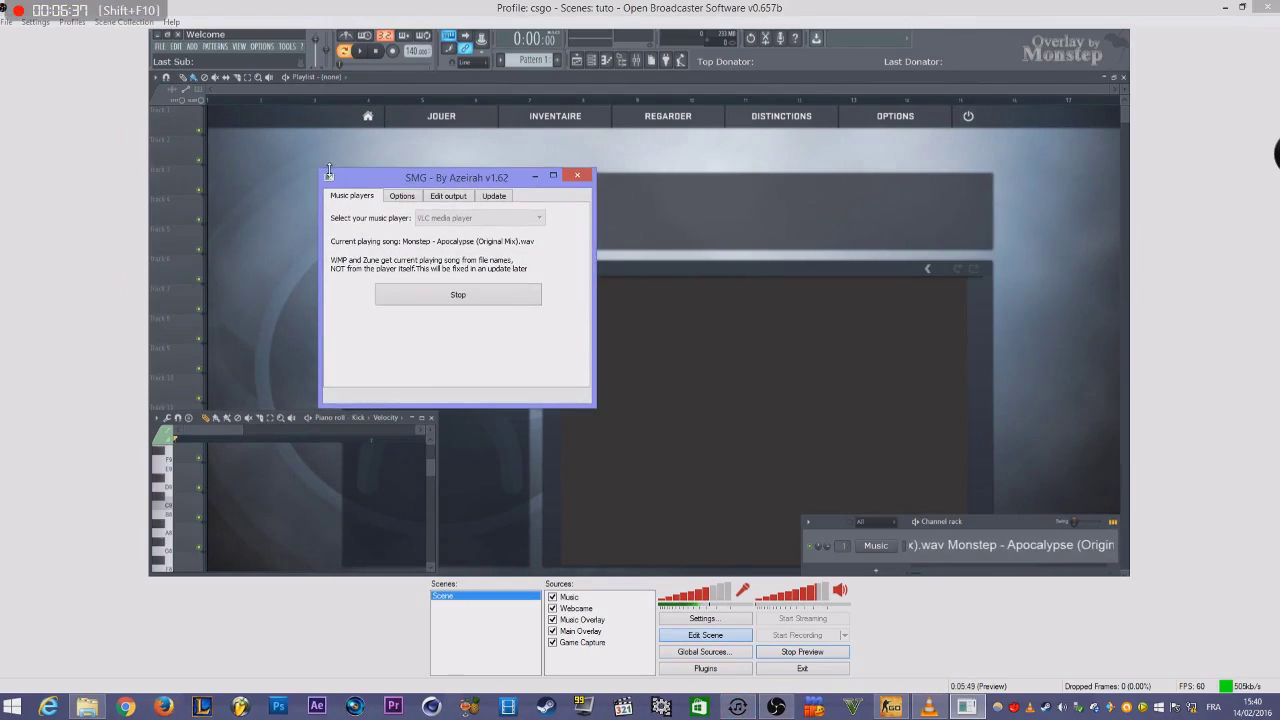
drag(357, 222, 87, 168)
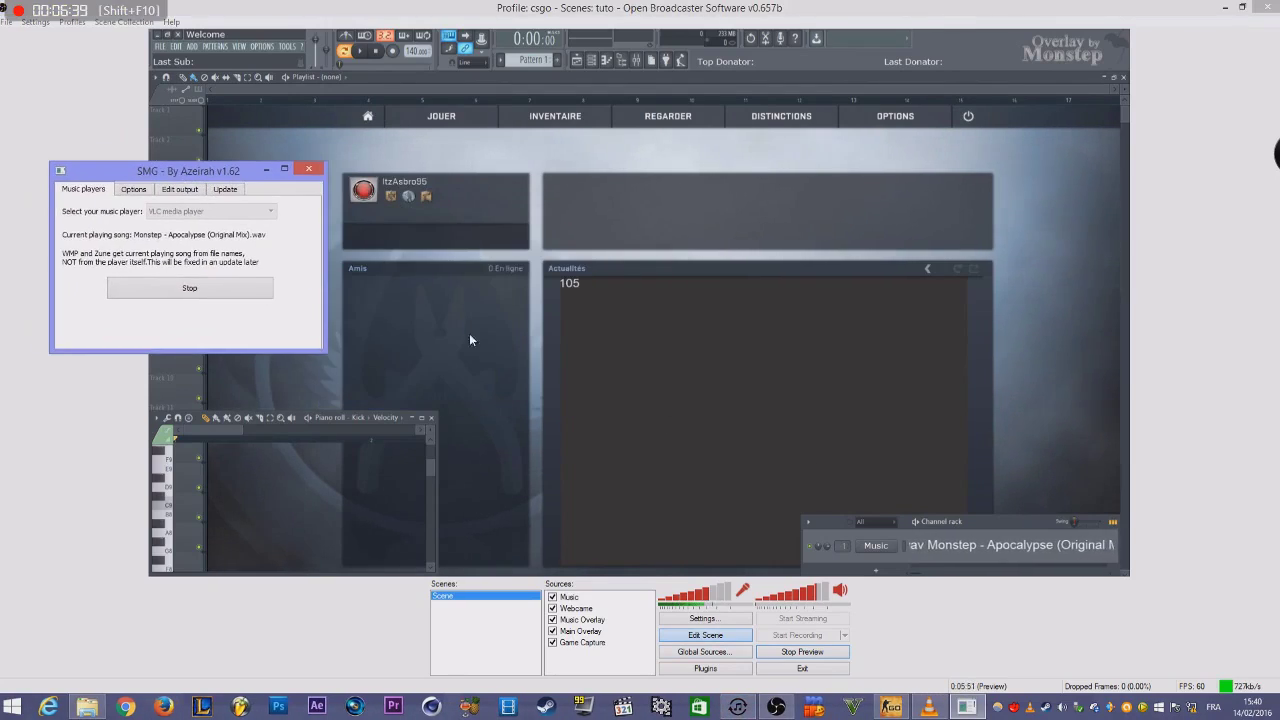
Switch to VLC, move its window aside, play Monstep - Apocalypse and lower the volume to about 25%
click(928, 707)
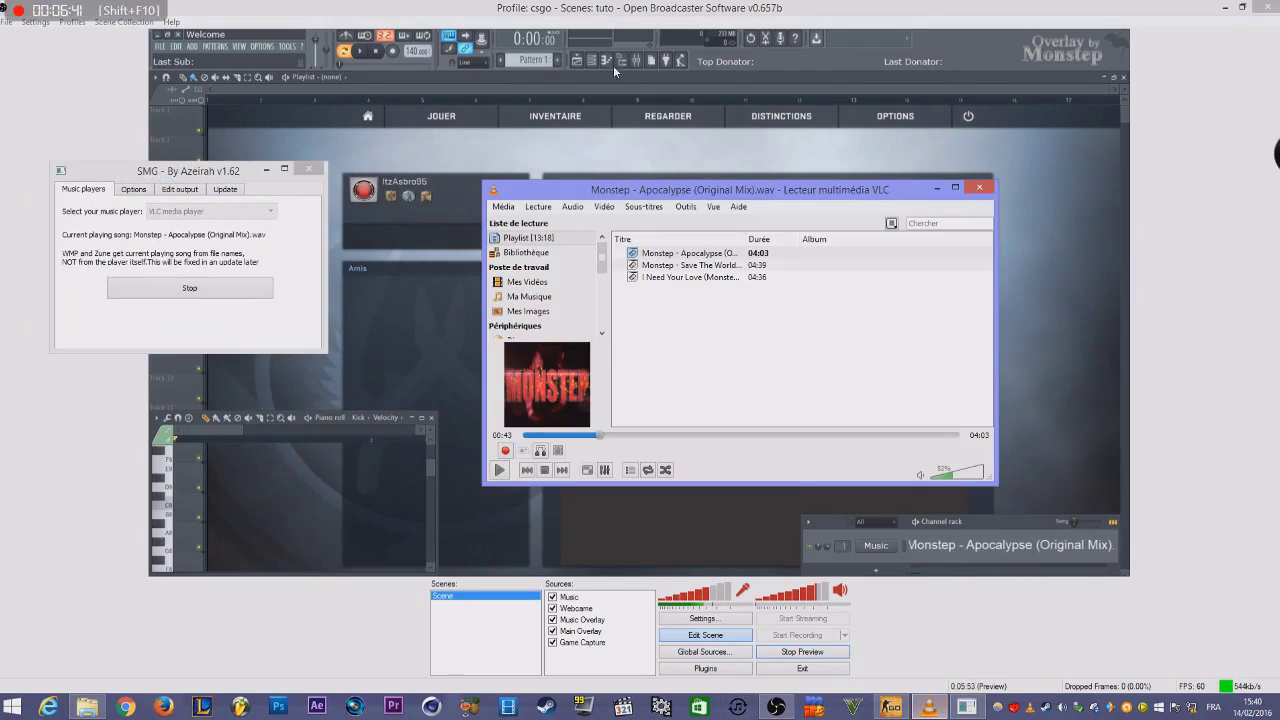
drag(643, 181, 292, 183)
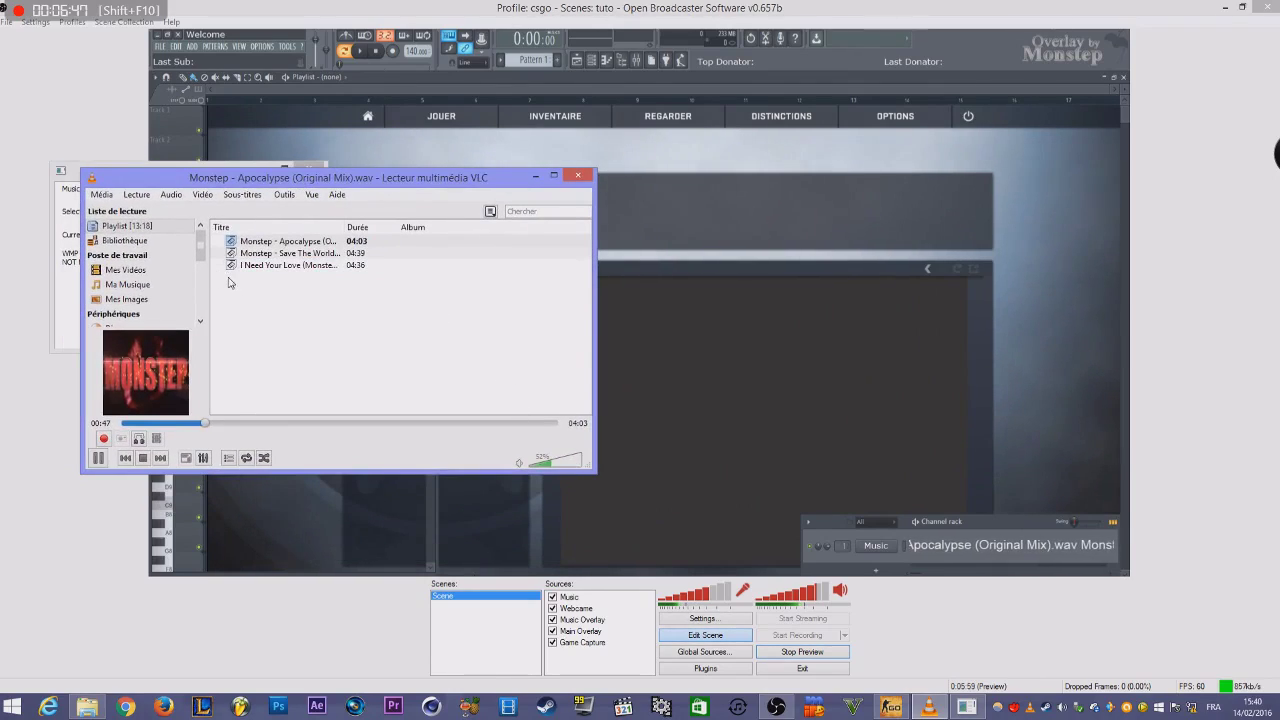
click(549, 467)
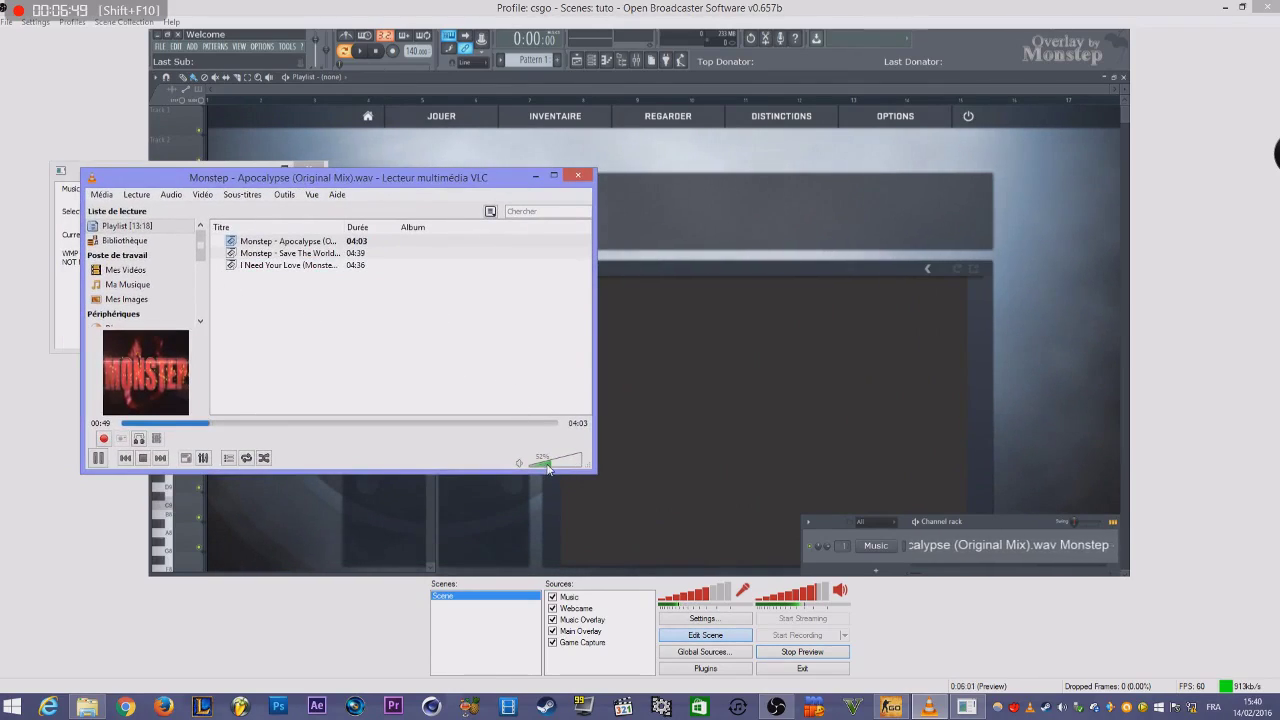
click(548, 468)
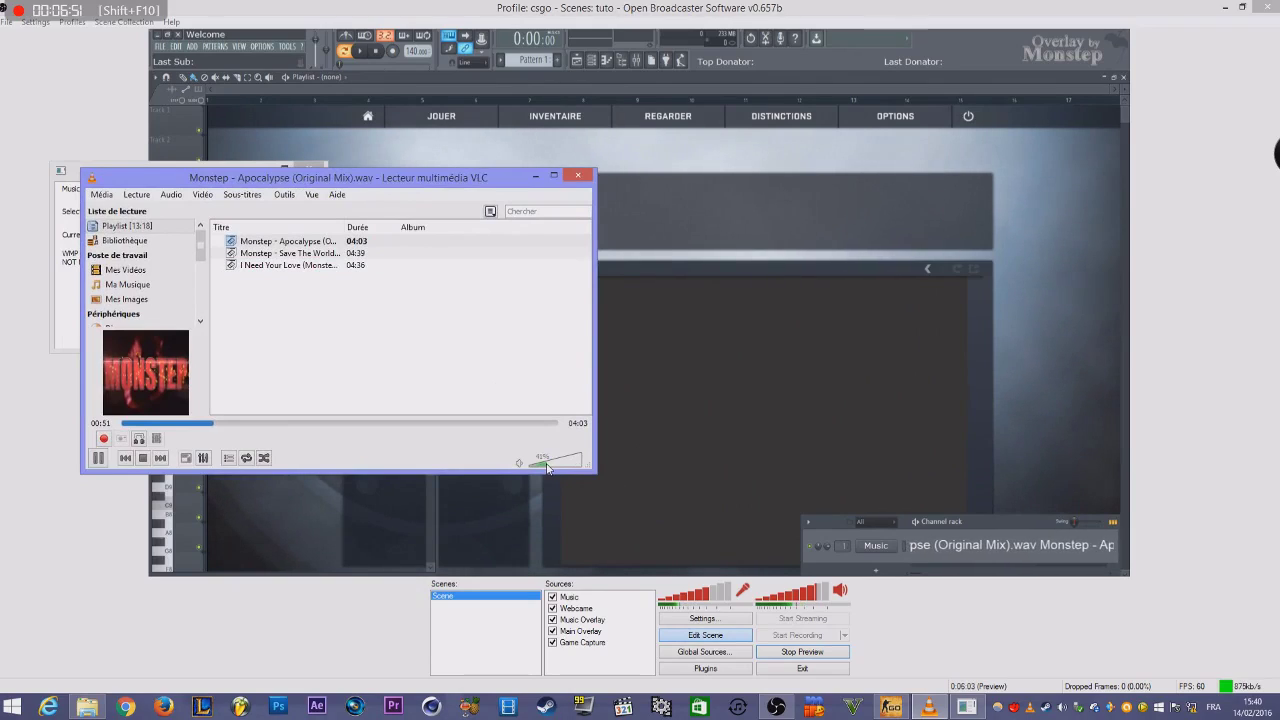
click(541, 467)
click(539, 467)
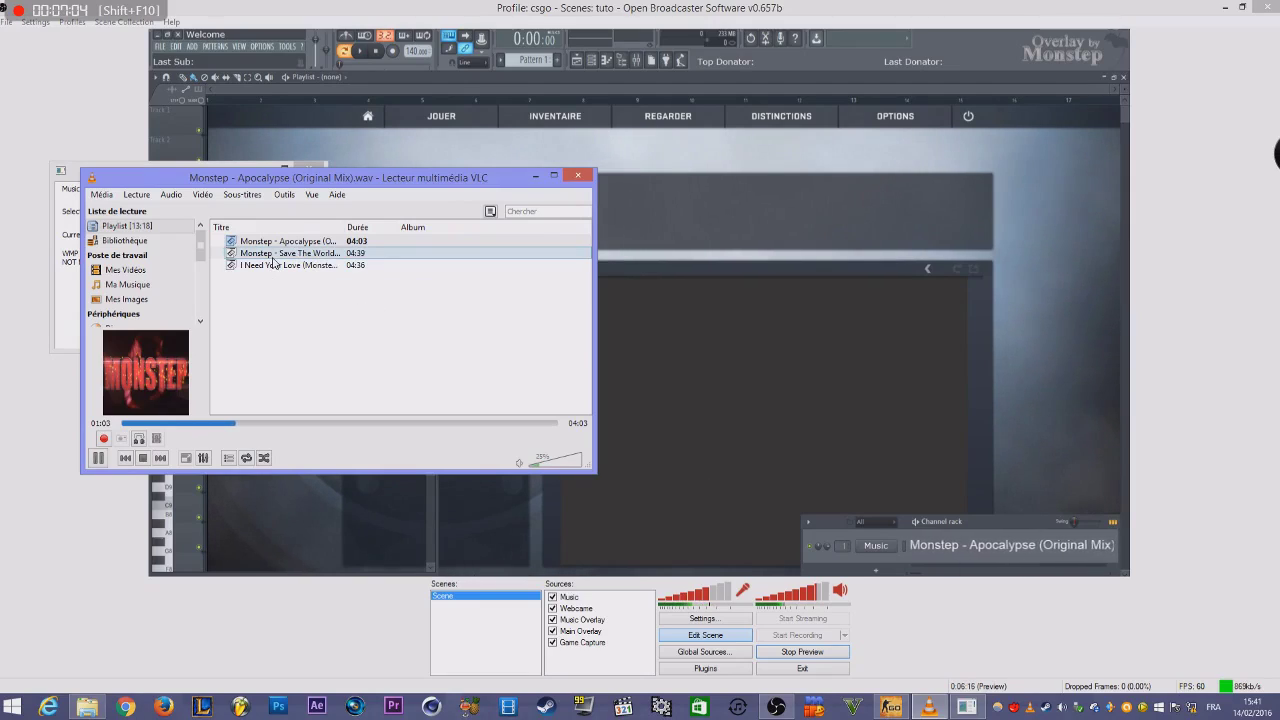
Skip VLC through Save The World to I Need Your Love to test the scrolling song text, then return to OBS
click(165, 461)
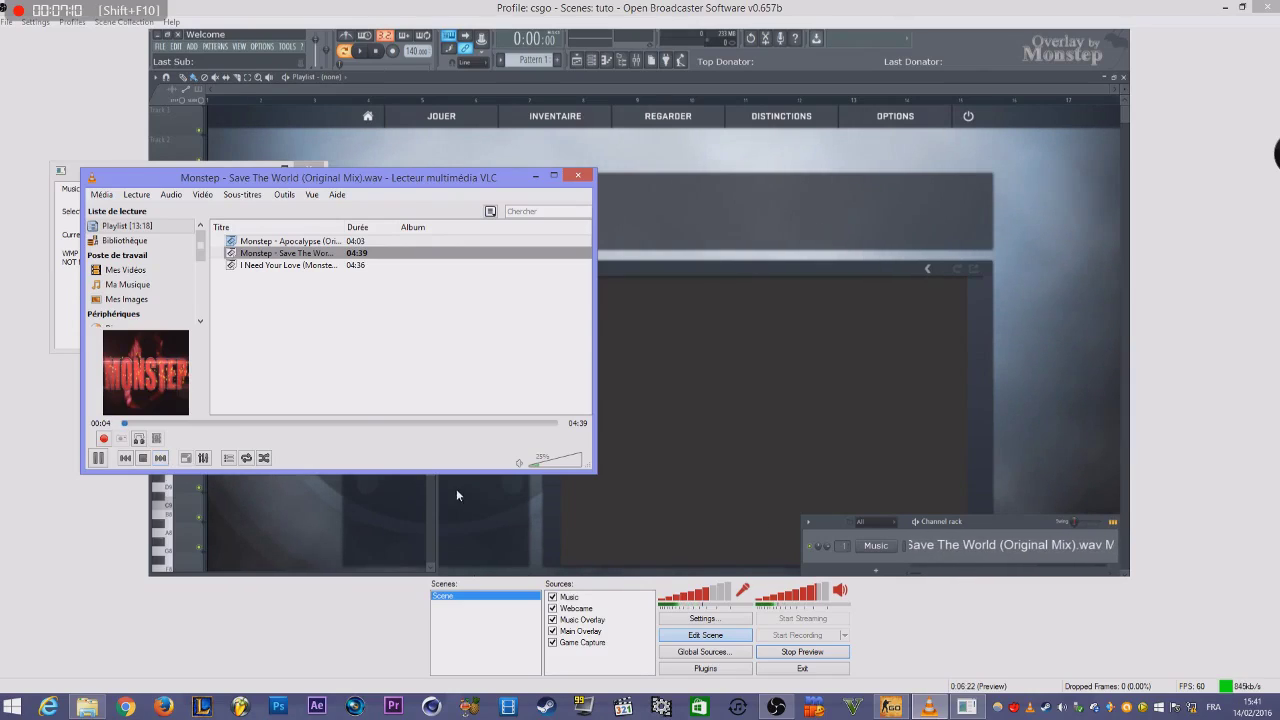
click(162, 459)
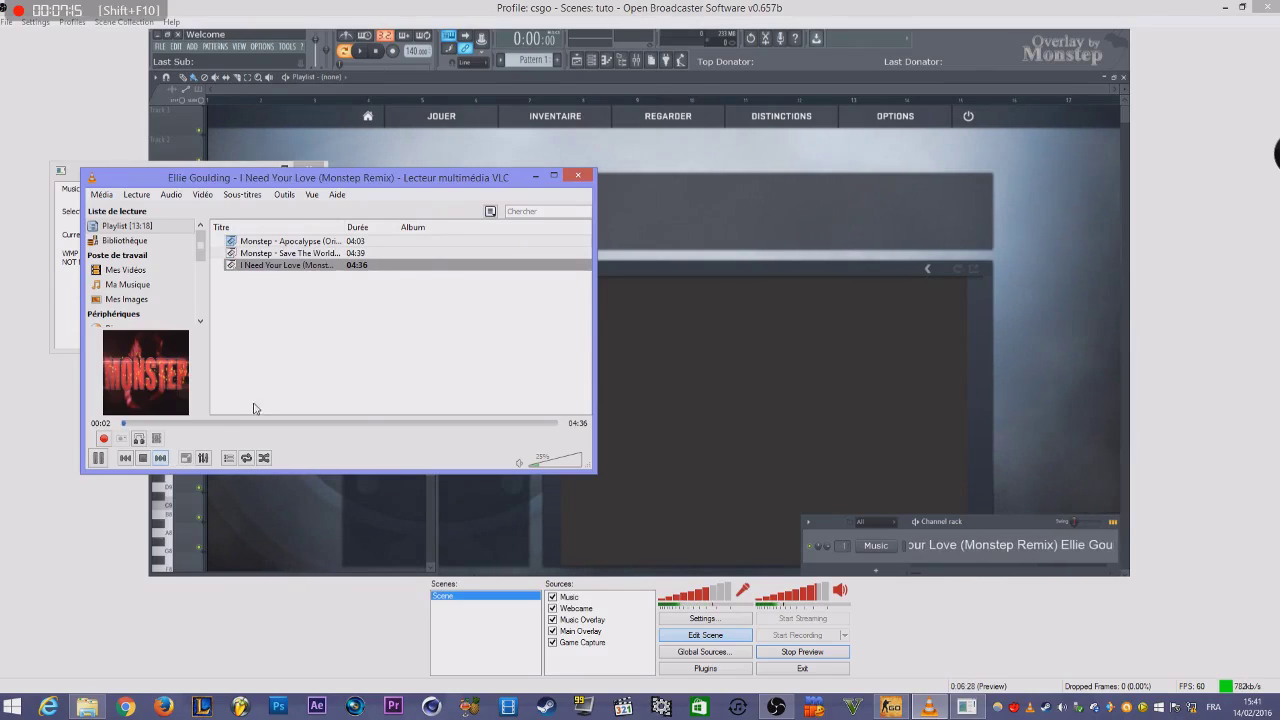
drag(317, 183, 658, 153)
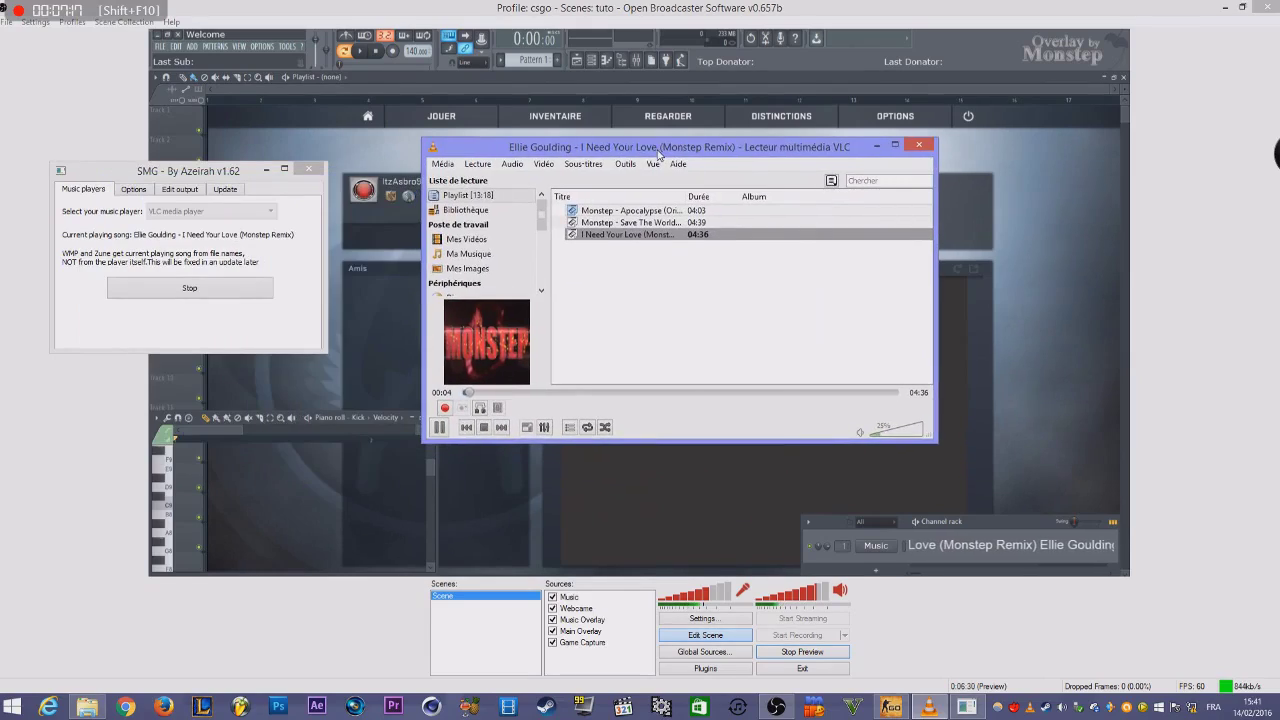
click(476, 6)
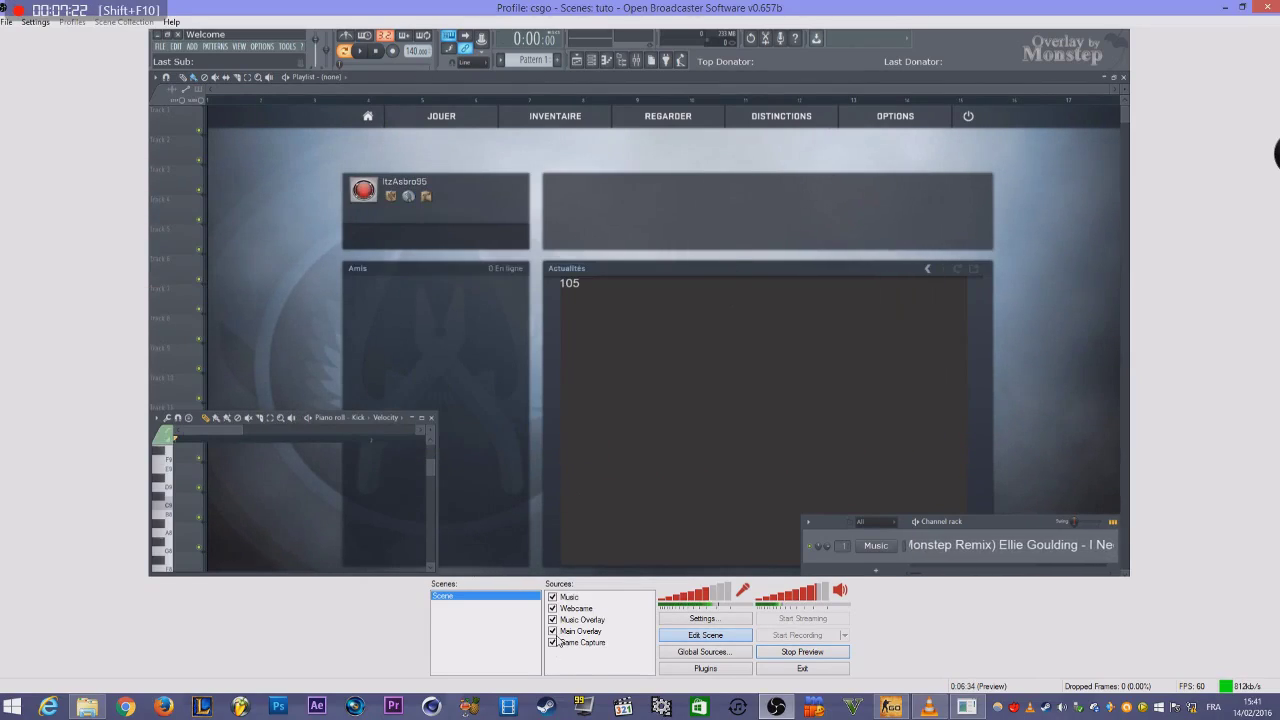
Add a text source named Last Sub with font size 30, scroll speed 20 and placeholder text, placed beside the Last Sub label
right_click(603, 663)
mouse_move(630, 672)
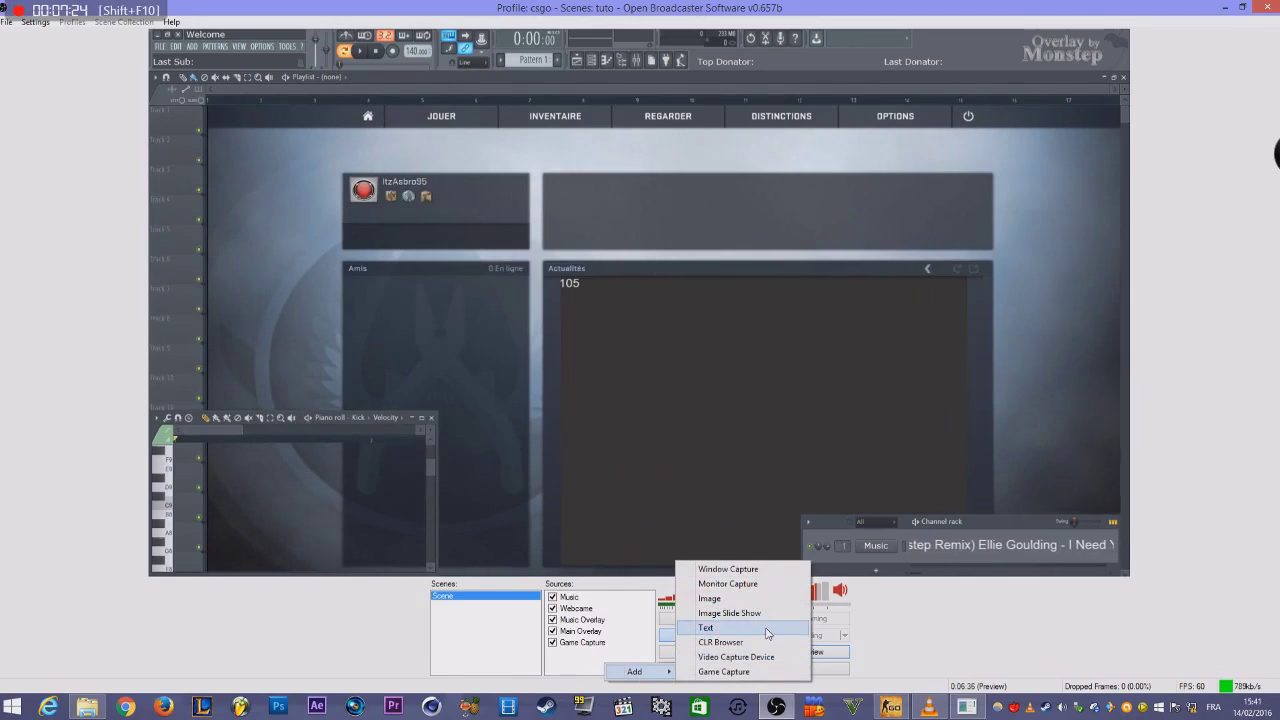
click(700, 627)
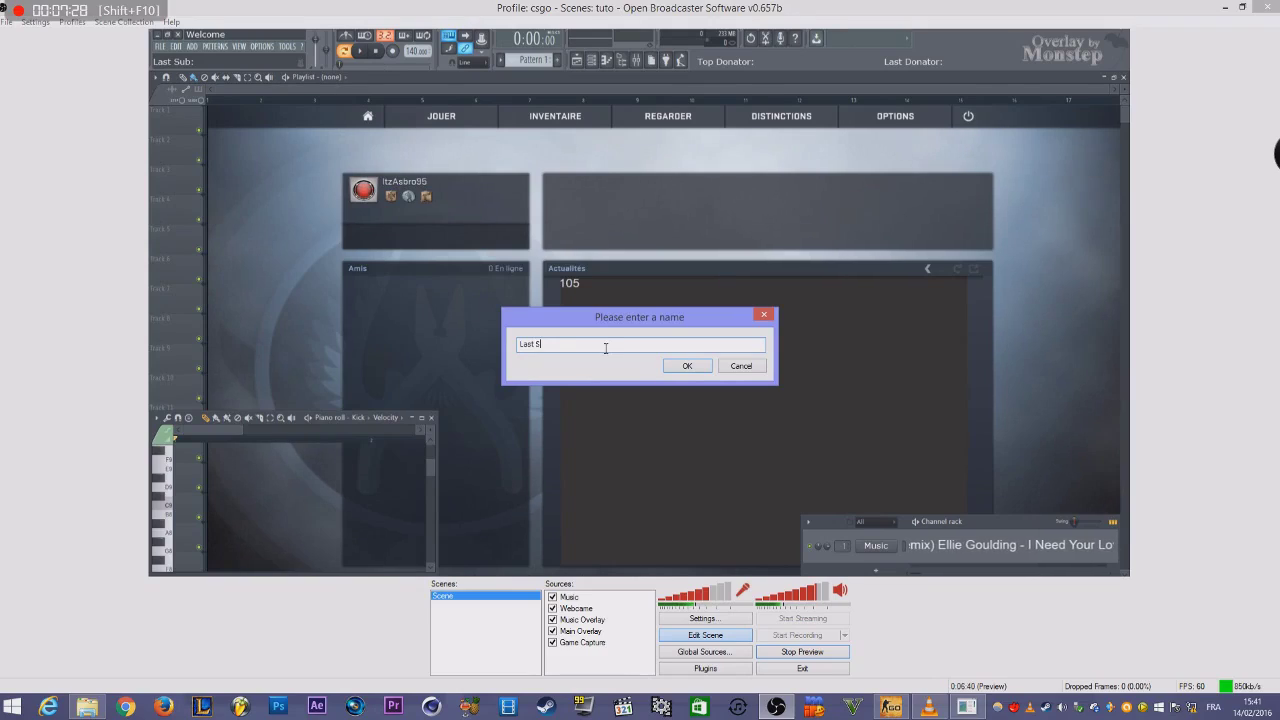
key(Return)
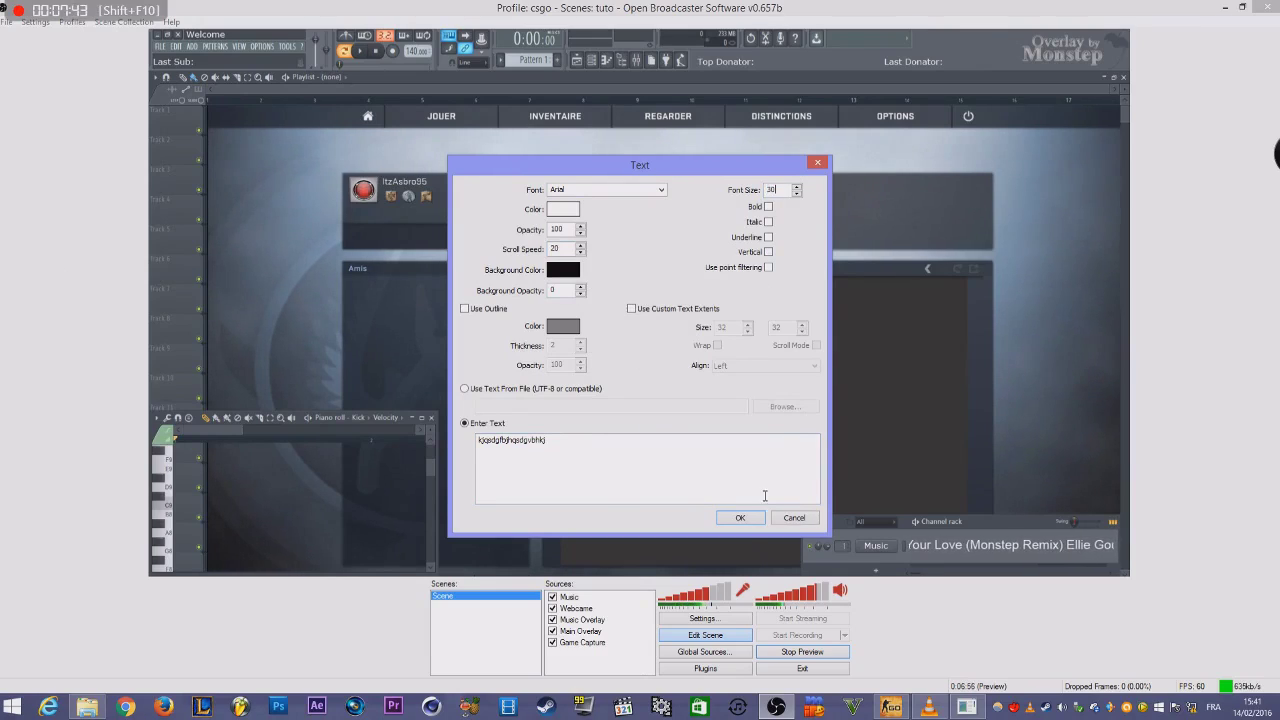
click(741, 518)
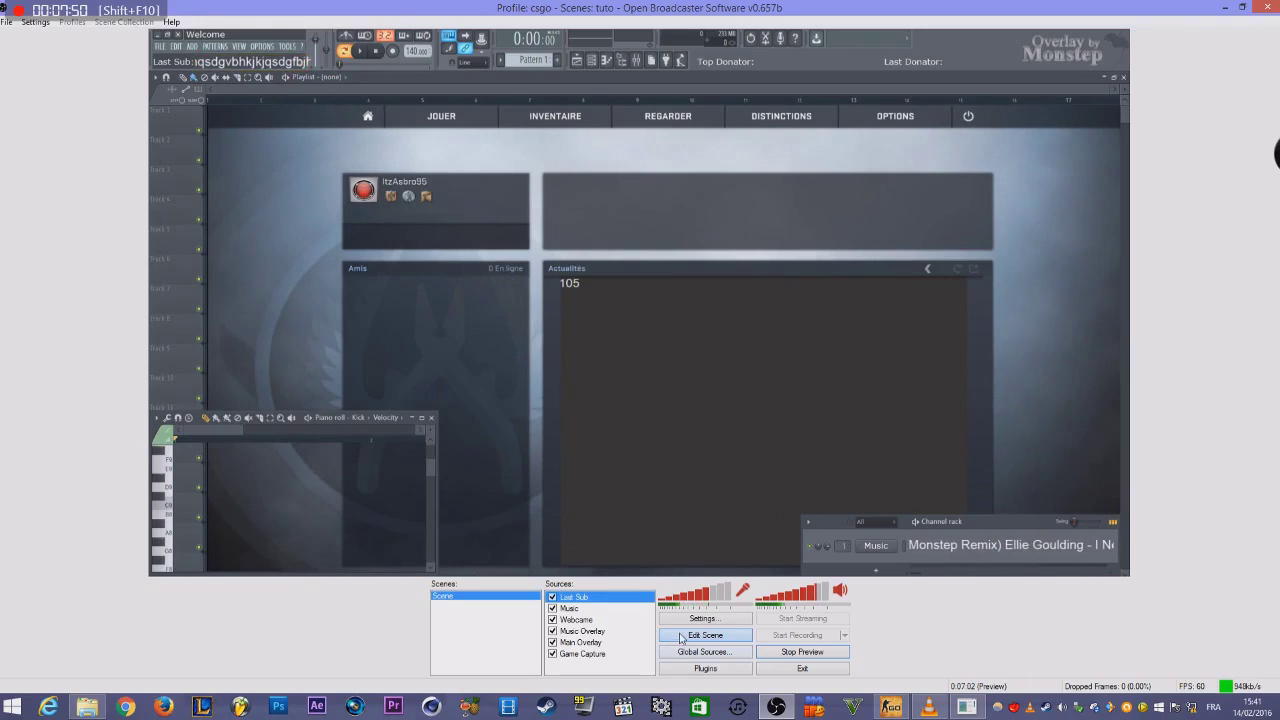
Enable custom text extents for the Last Sub text and set their size to 190 by 32
double_click(580, 598)
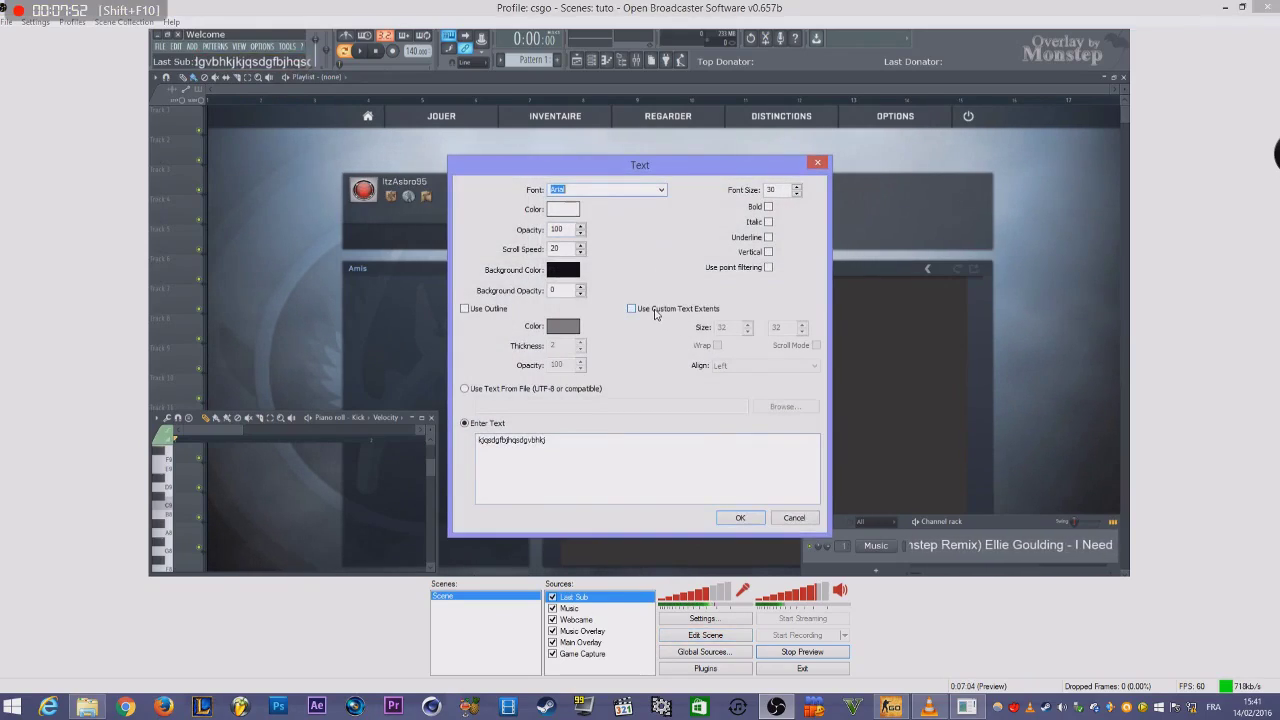
click(655, 310)
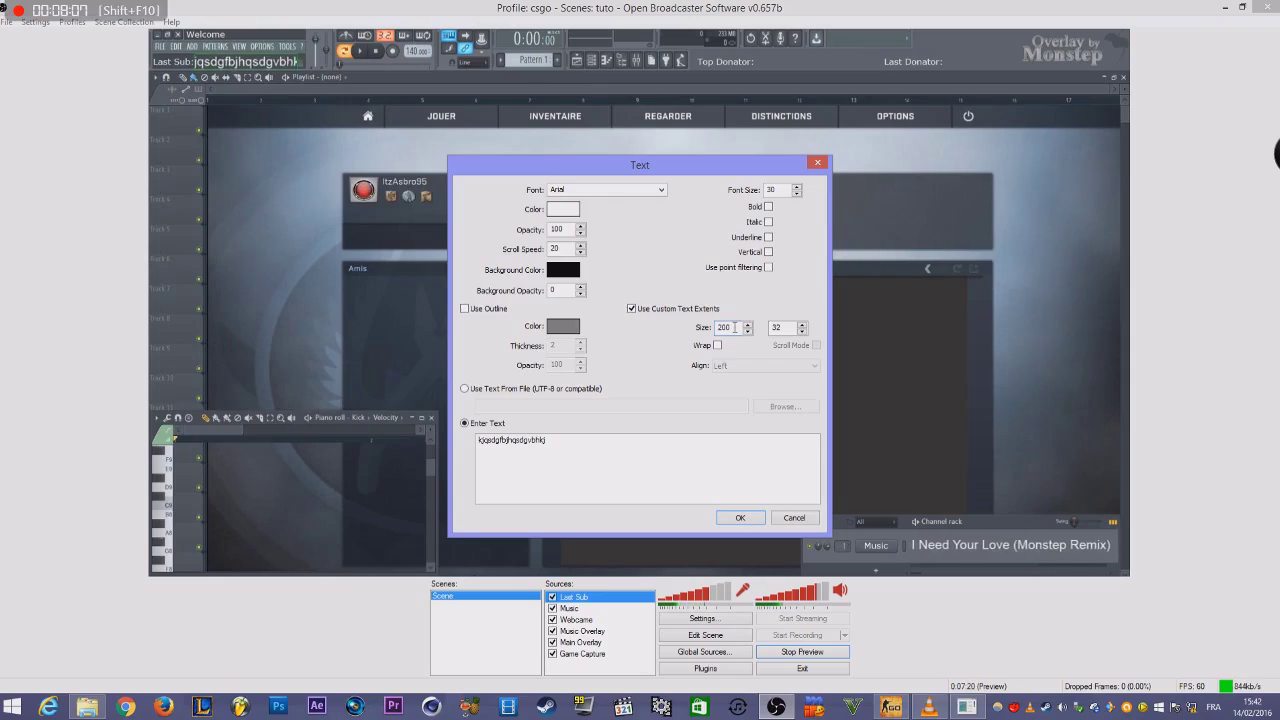
text(0)
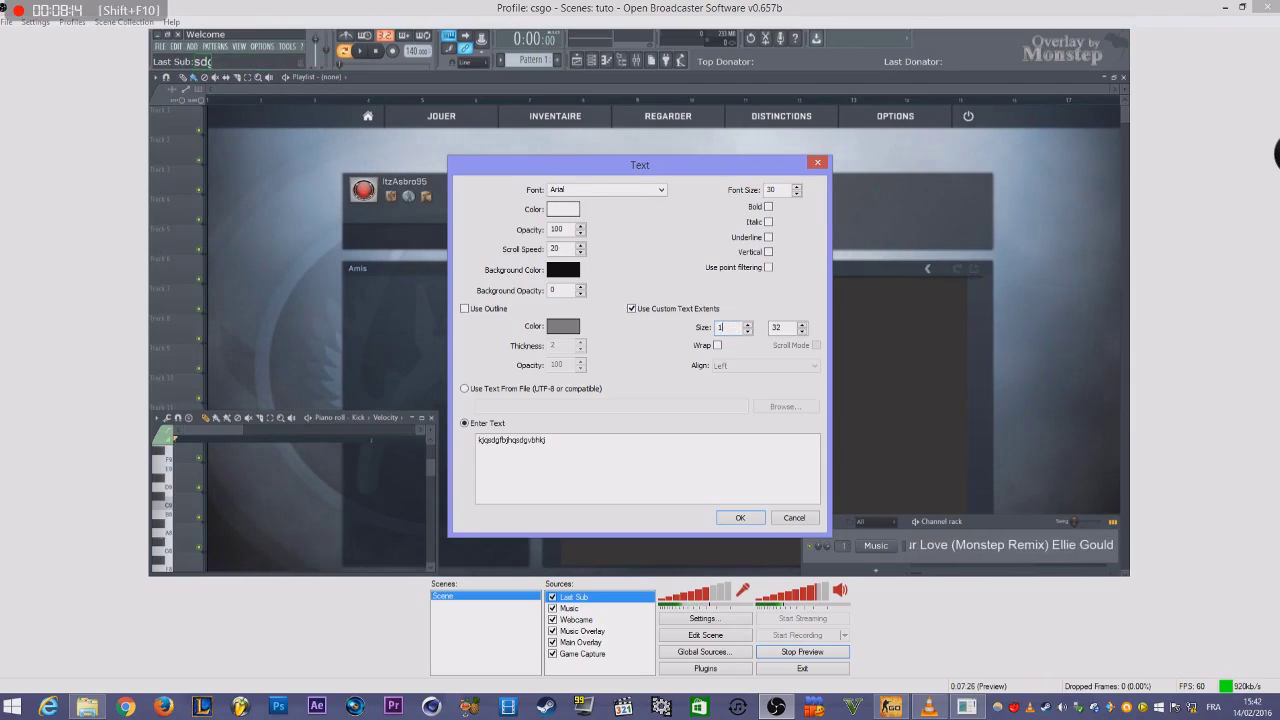
click(740, 518)
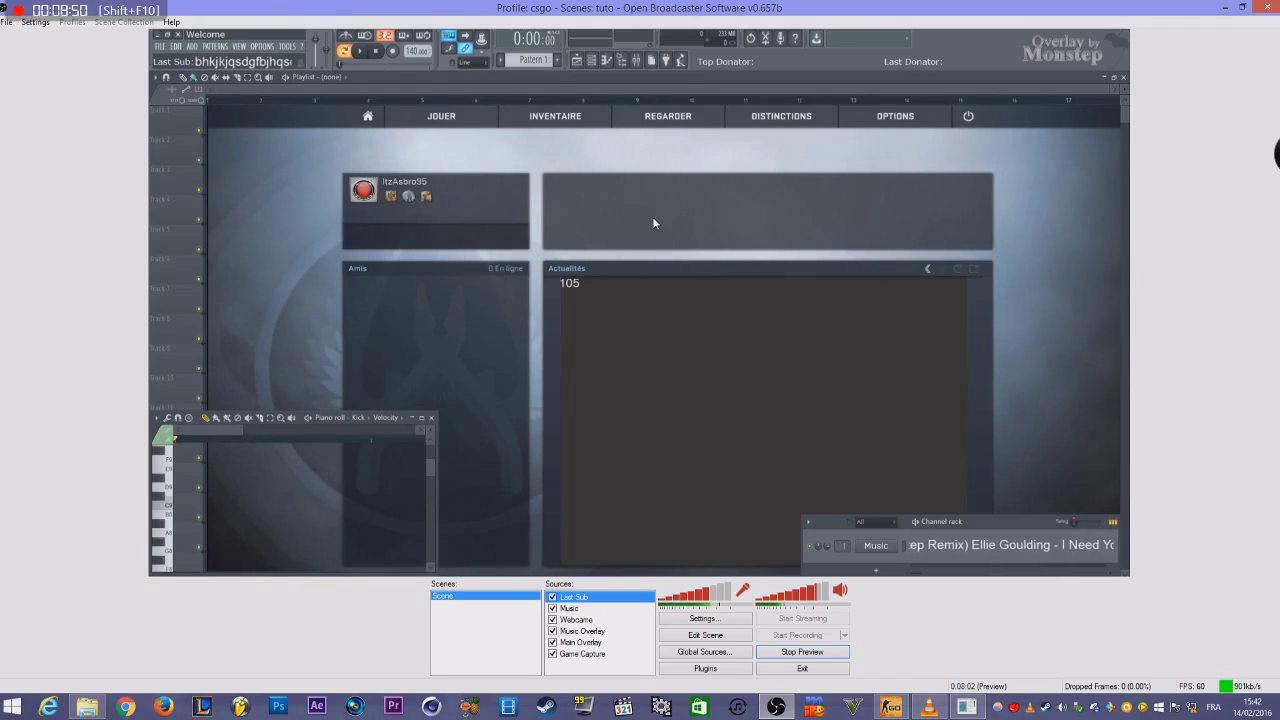
Open the Last Sub text properties, highlight the placeholder text and close the dialog without editing it
double_click(585, 597)
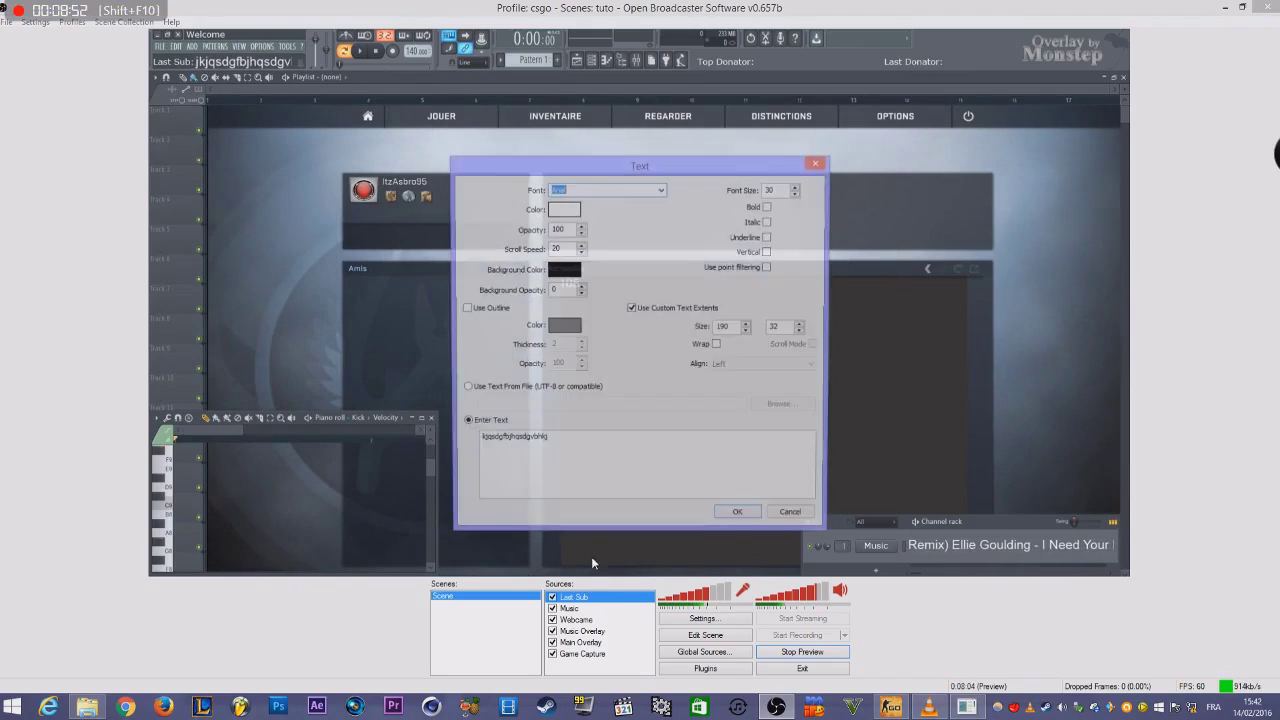
double_click(558, 454)
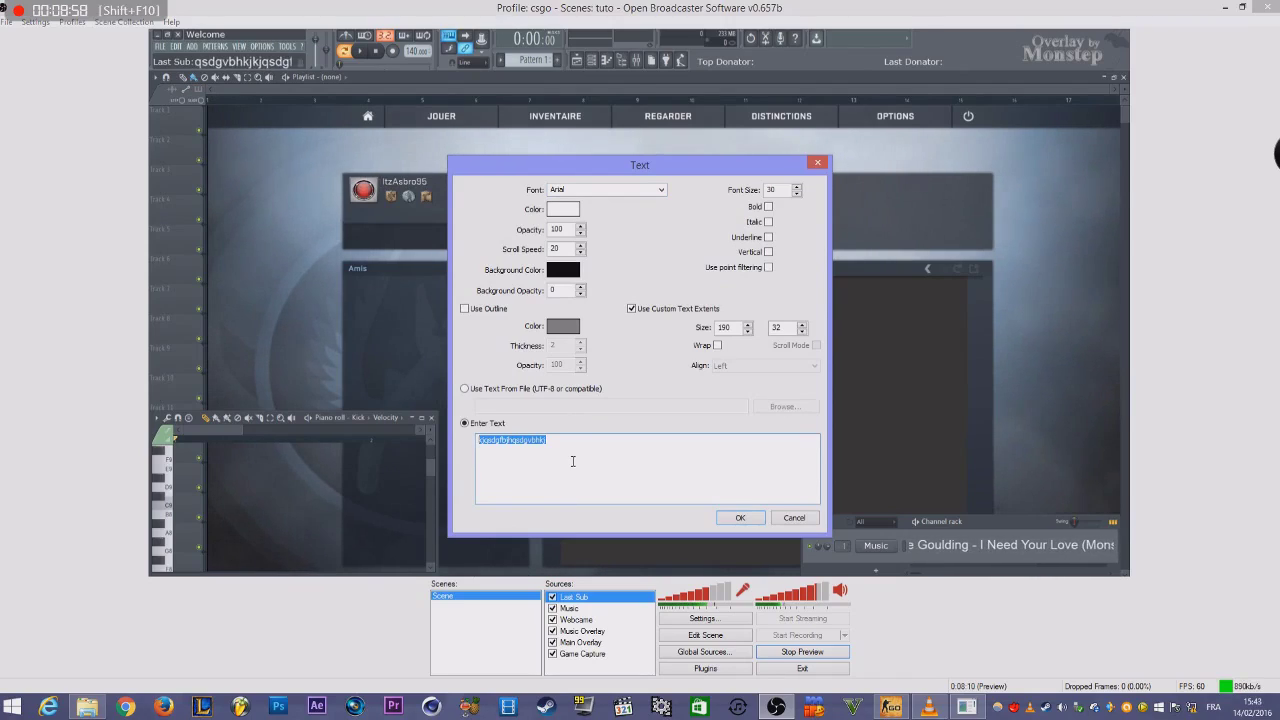
key(Return)
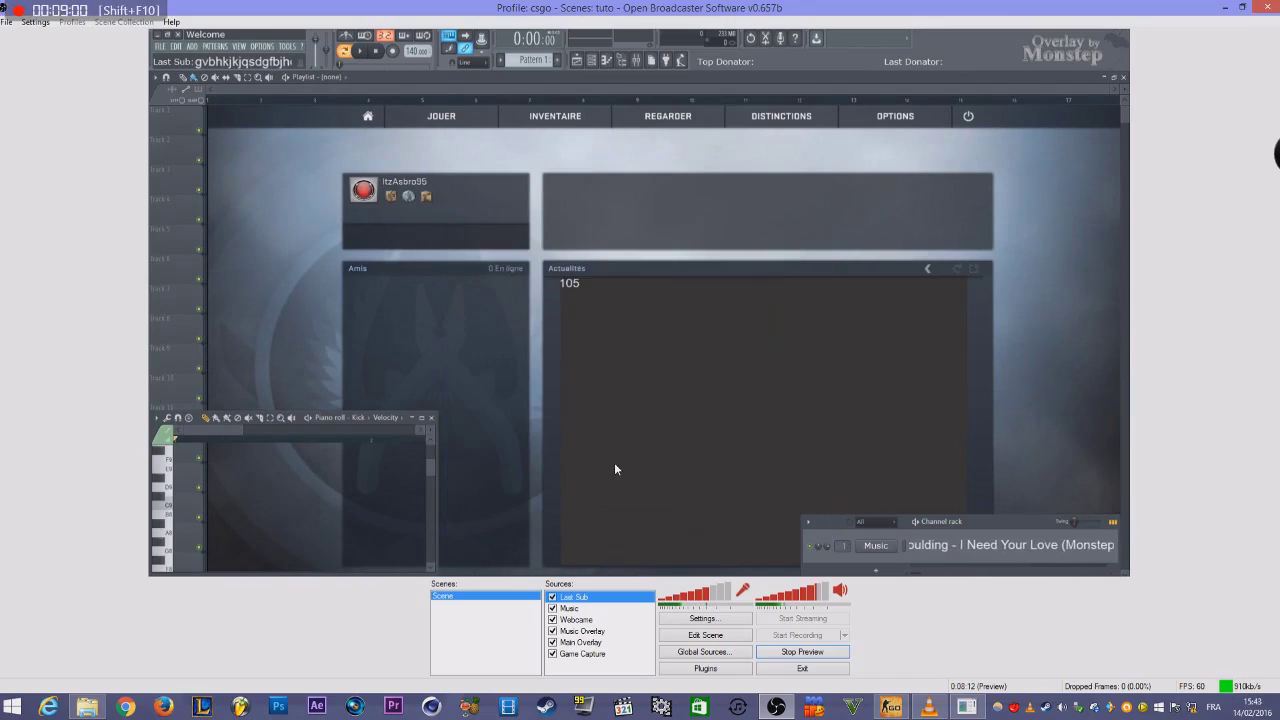